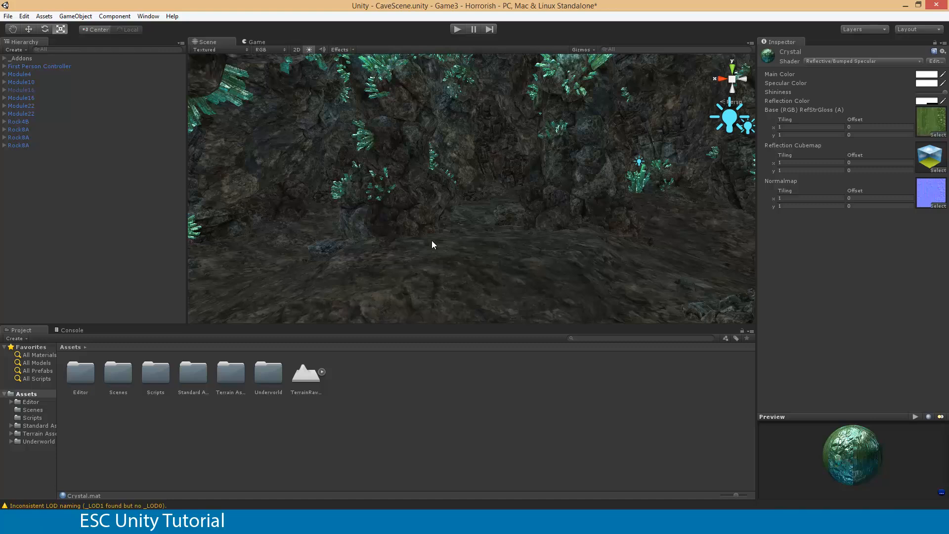
Open the Prefabs_LODed folder inside the Underworld assets.
right_click_drag(402, 240, 416, 277)
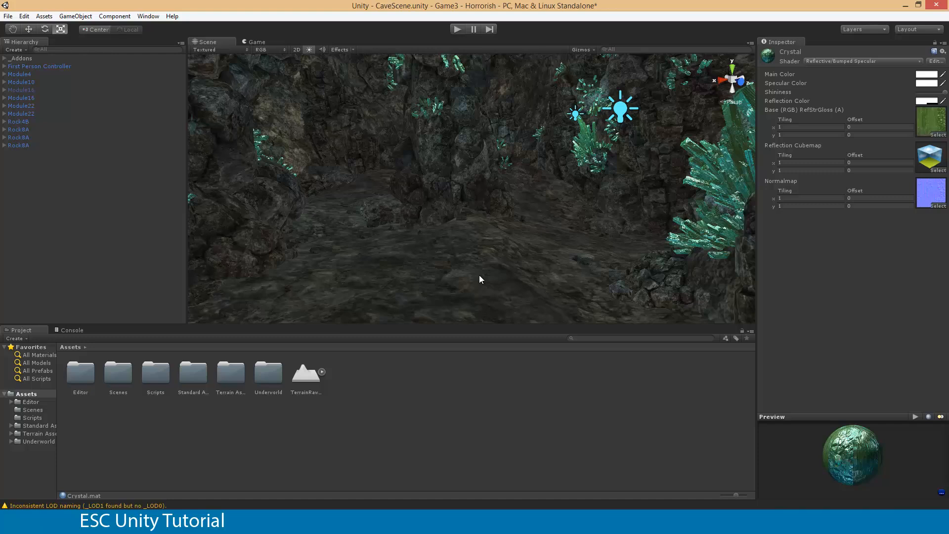
left_click(10, 442)
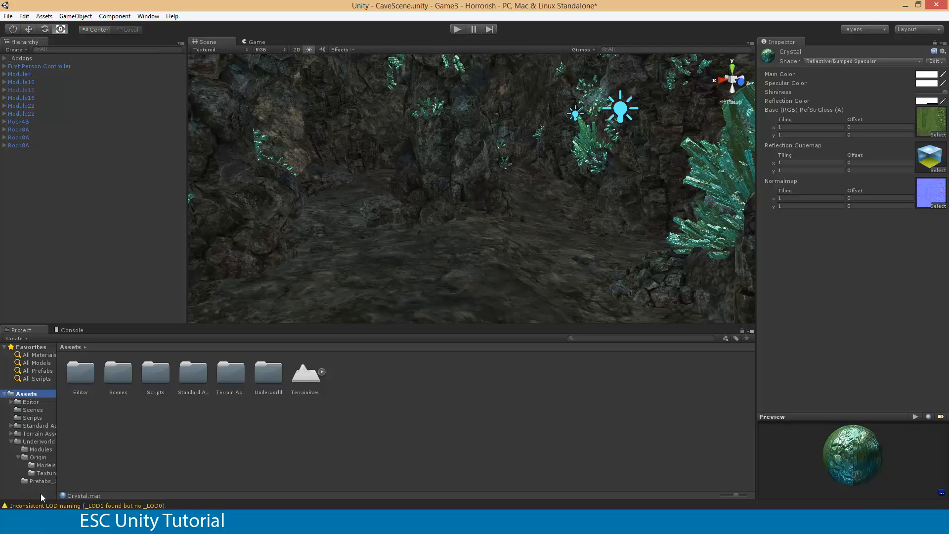
left_click(26, 441)
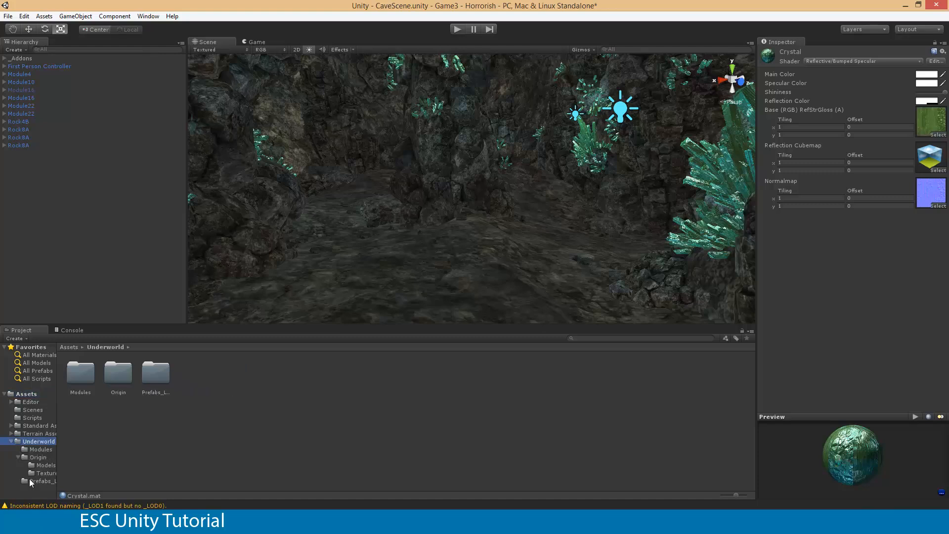
left_click(36, 481)
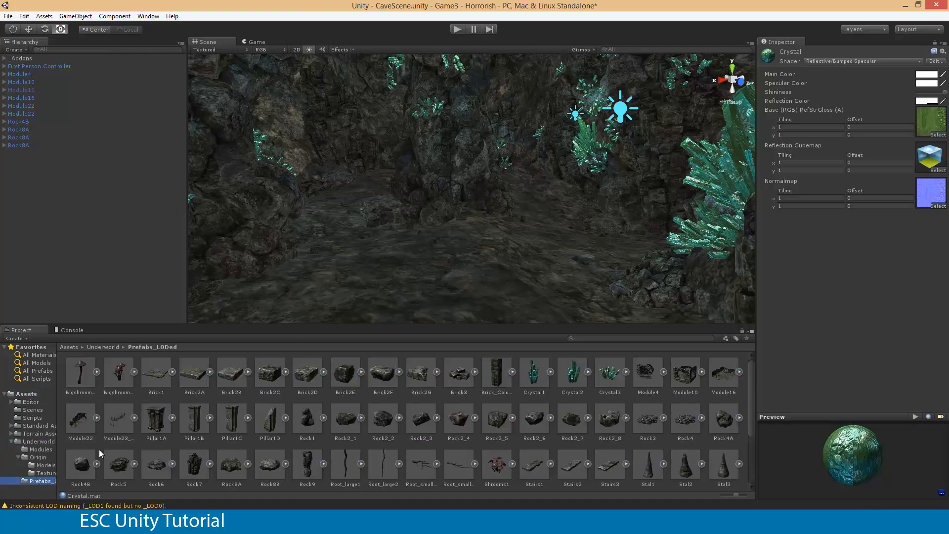
Try out the Crystal2 and Crystal1 prefabs on the cave floor, deleting each from the scene.
left_click(568, 378)
left_click_drag(578, 374, 448, 276)
key("Delete")
left_click_drag(530, 369, 434, 275)
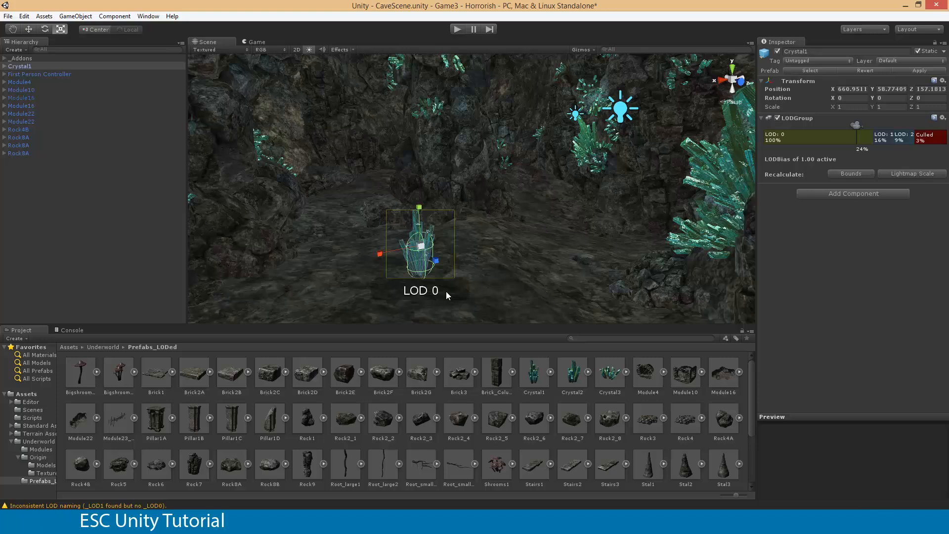
left_click(535, 381)
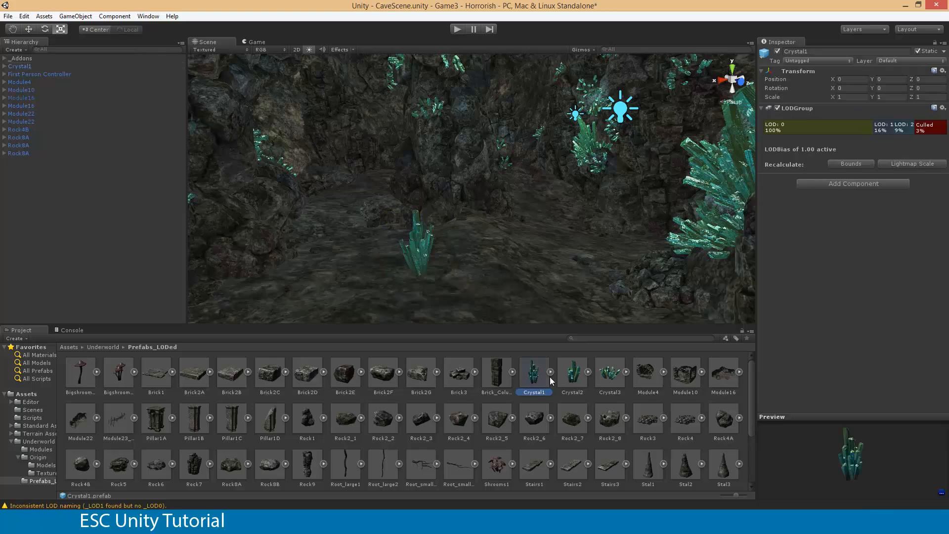
left_click(415, 253)
key("Delete")
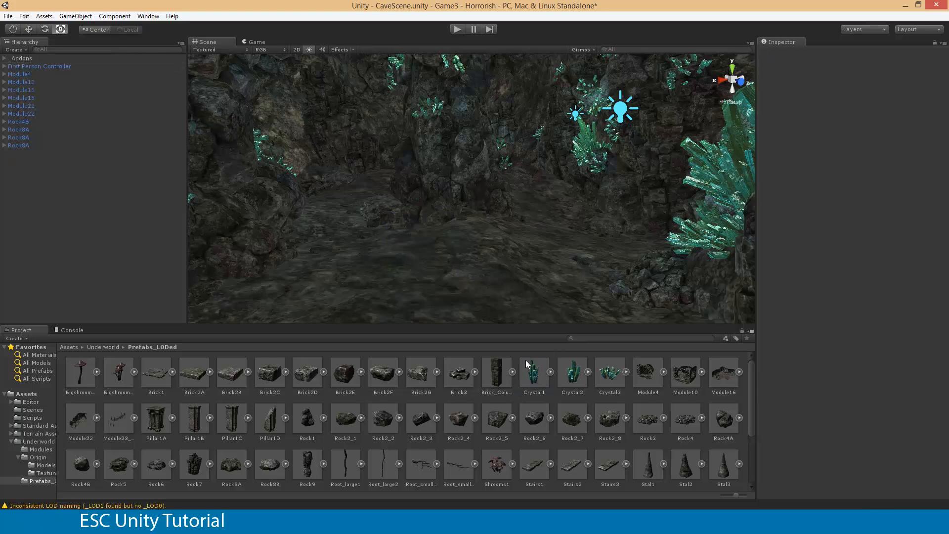
Duplicate the Crystal1 prefab and rename the copy CrystalBlue.
left_click(549, 373)
left_click(536, 376)
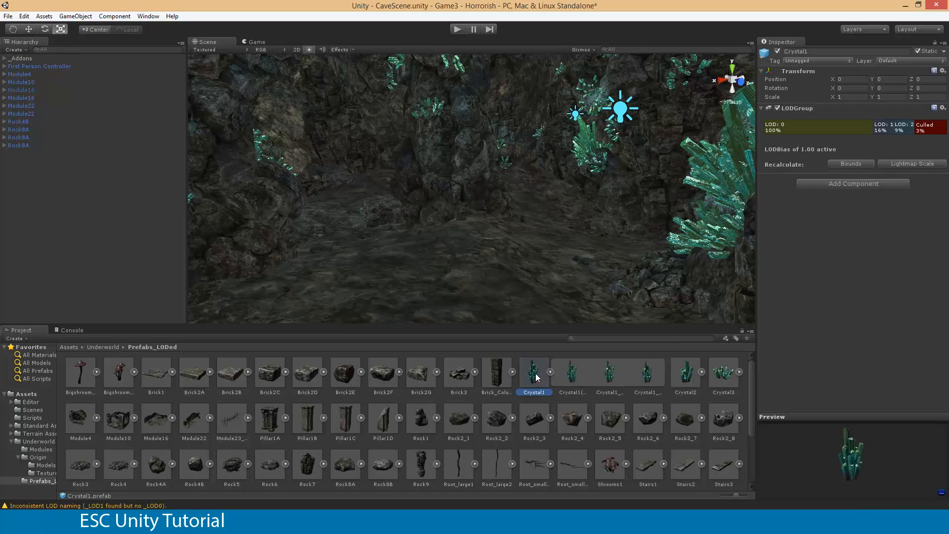
right_click(537, 376)
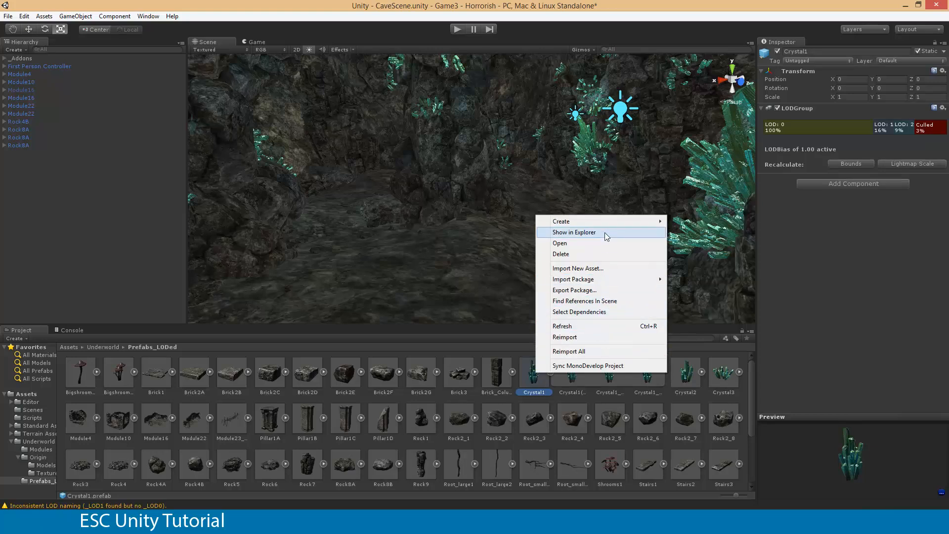
mouse_move(604, 223)
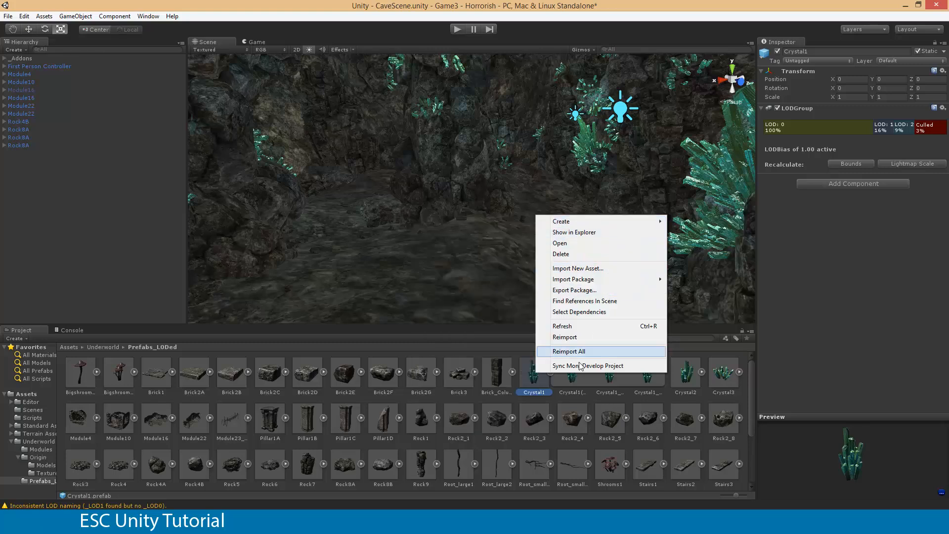
left_click(538, 383)
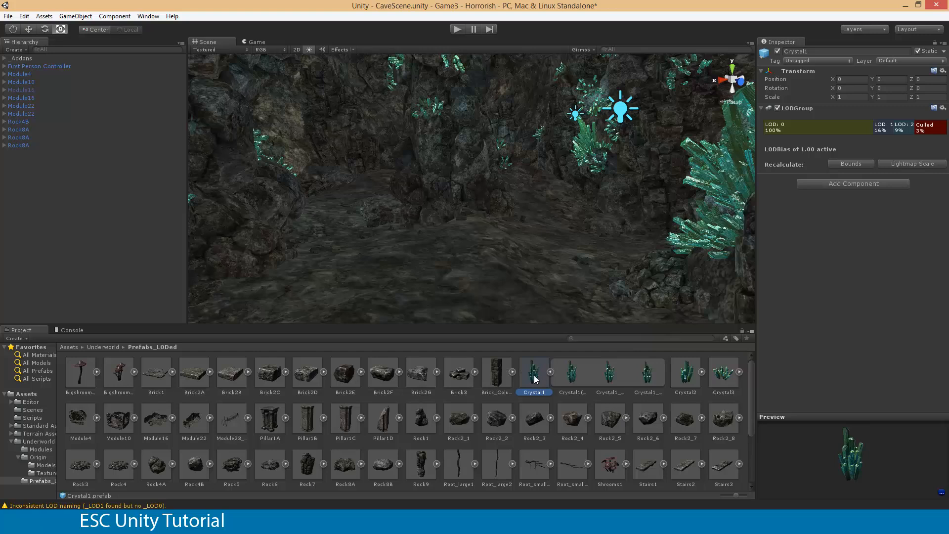
left_click(550, 372)
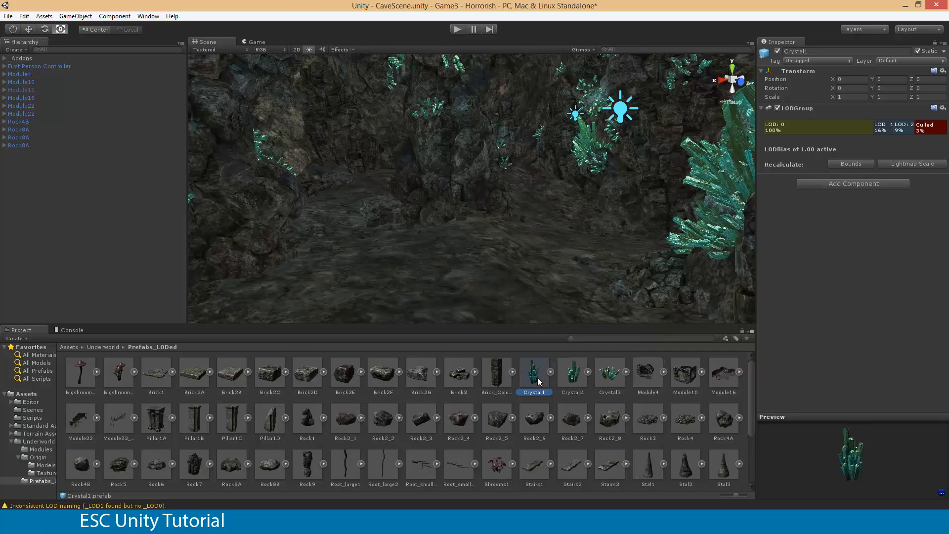
key("ctrl+d")
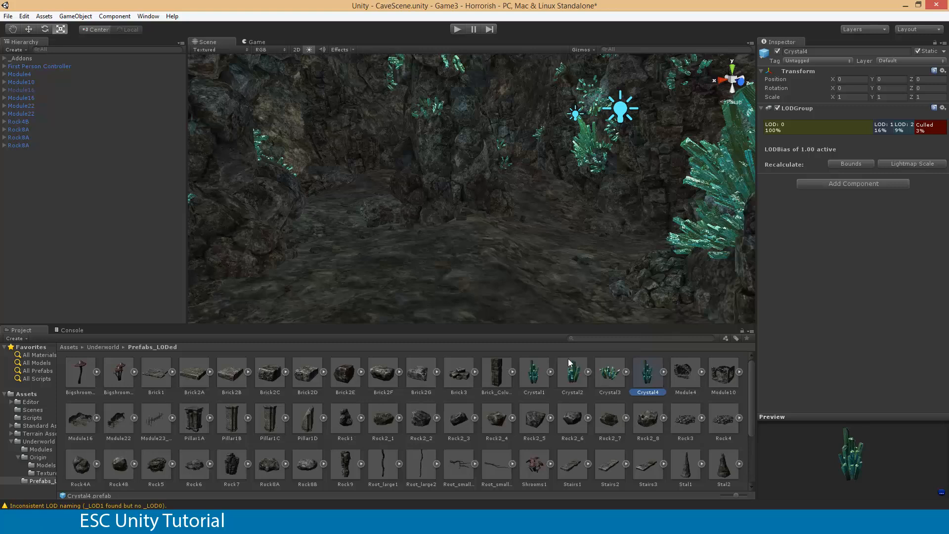
left_click(651, 394)
left_click(663, 393)
key("BackSpace")
type("Blue")
key("Return")
Try a dark blue main color on the Crystal material used by CrystalBlue's Crystal1(Clone) sub-object, and undo the color change.
left_click(691, 379)
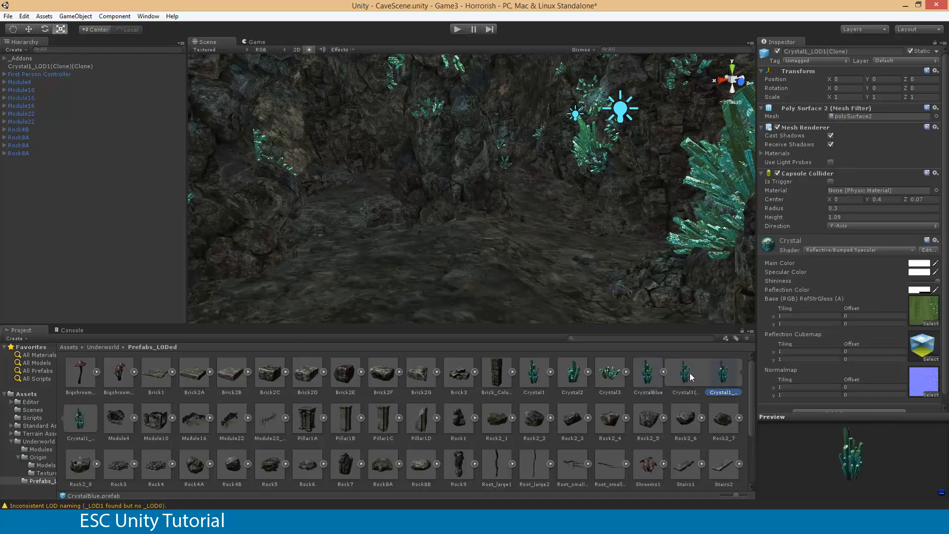
left_click(658, 381)
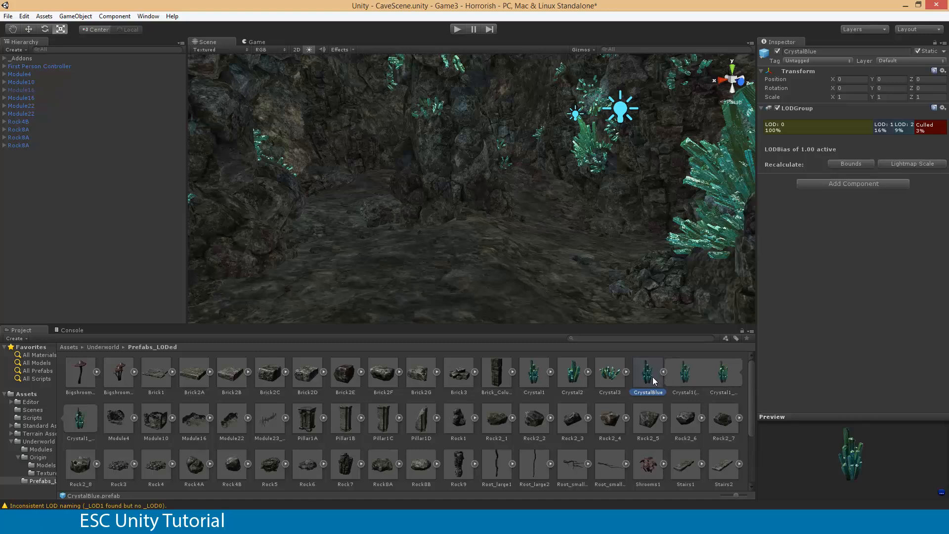
left_click(689, 377)
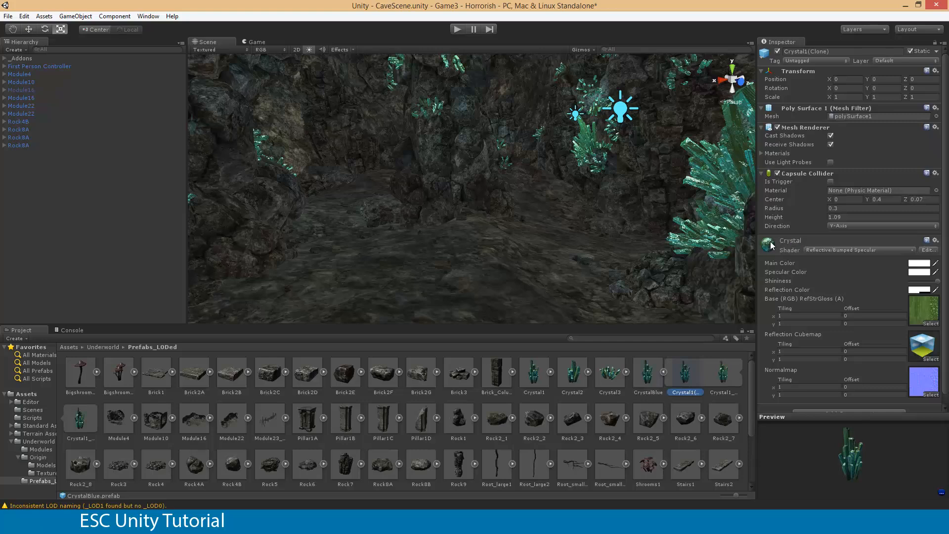
left_click(918, 264)
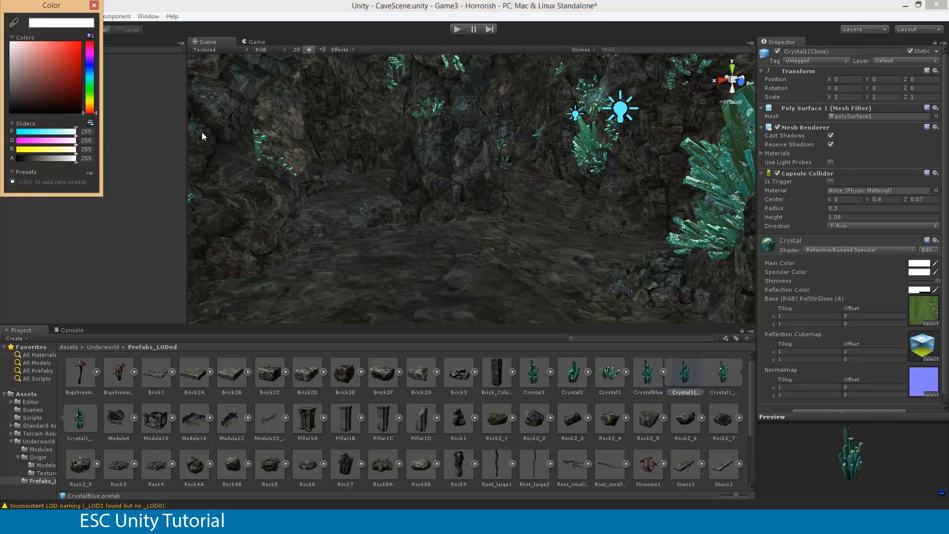
left_click(90, 63)
left_click(79, 58)
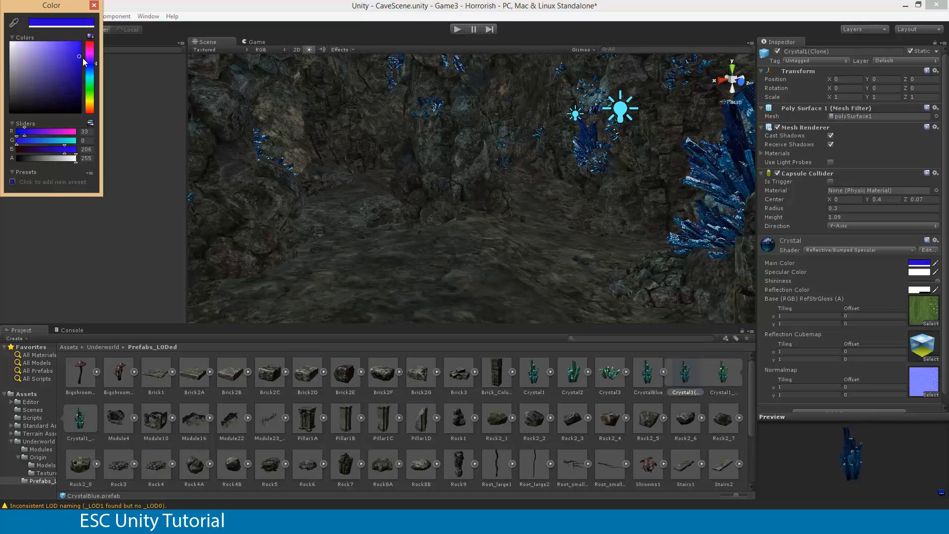
left_click_drag(77, 60, 76, 58)
left_click(37, 38)
left_click(95, 6)
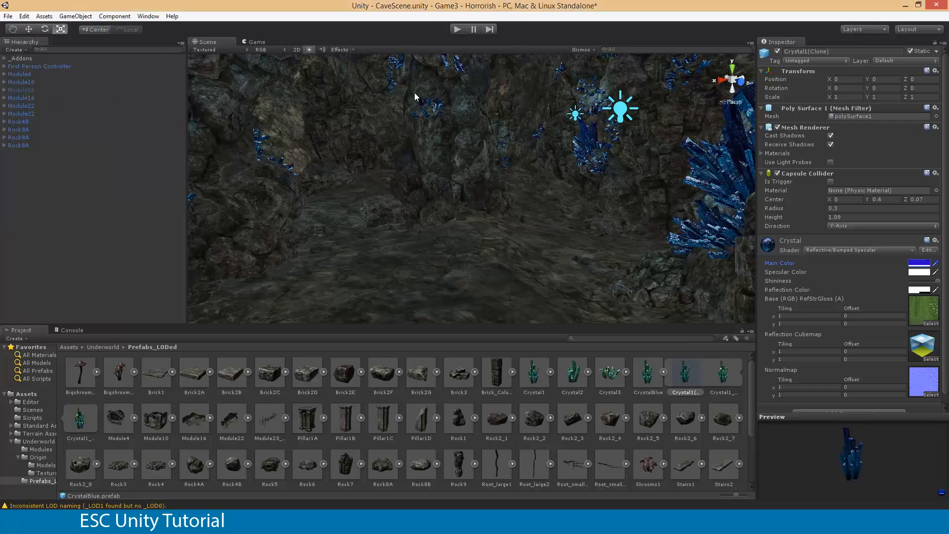
key("ctrl+z")
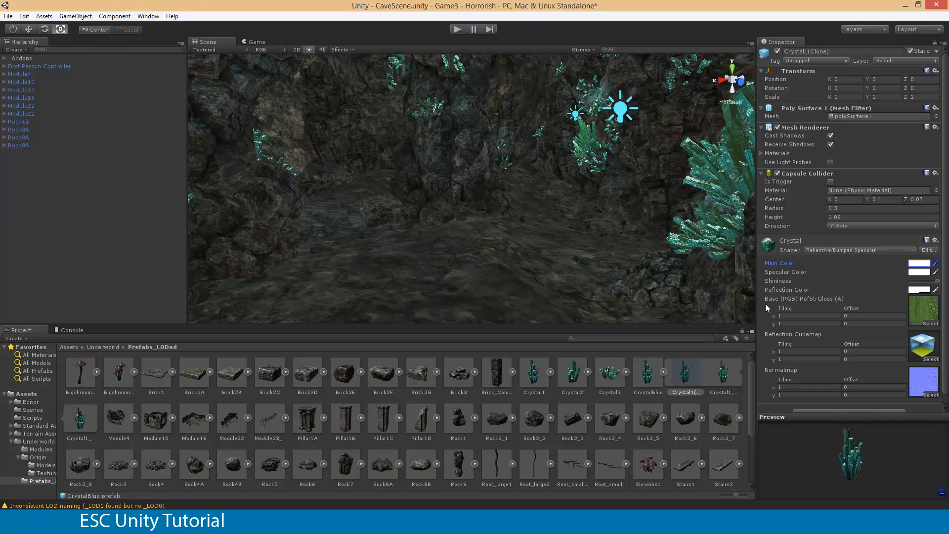
Duplicate the Crystal material in the Underworld Origin Textures folder.
left_click(29, 443)
left_click(38, 458)
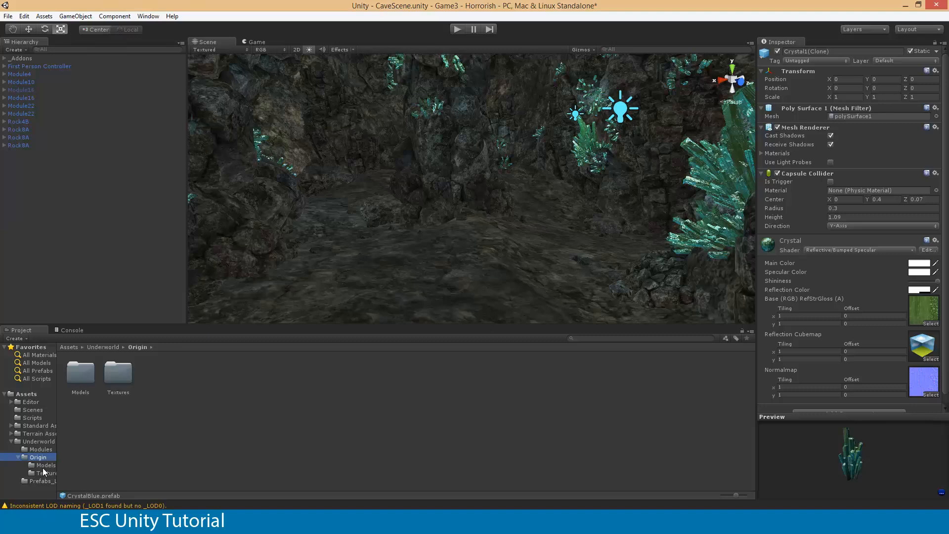
left_click(42, 473)
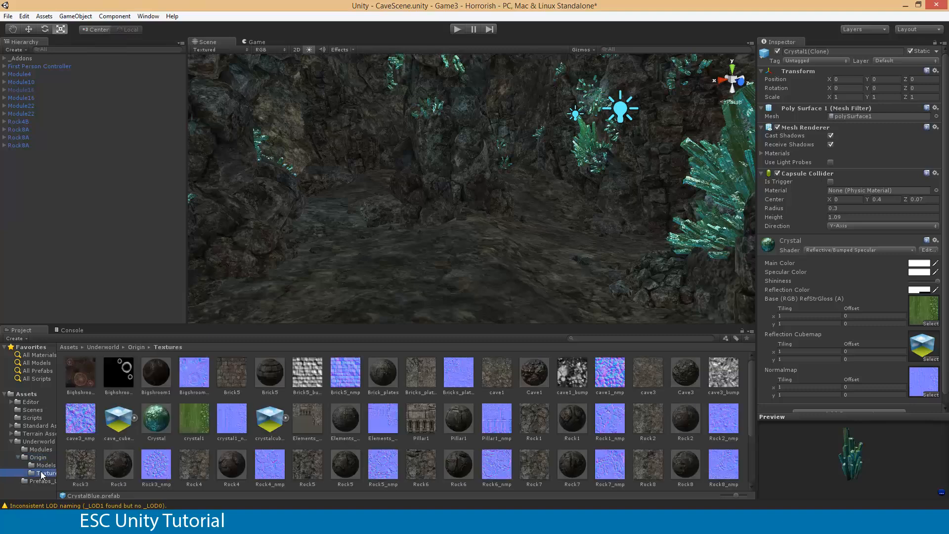
left_click(157, 419)
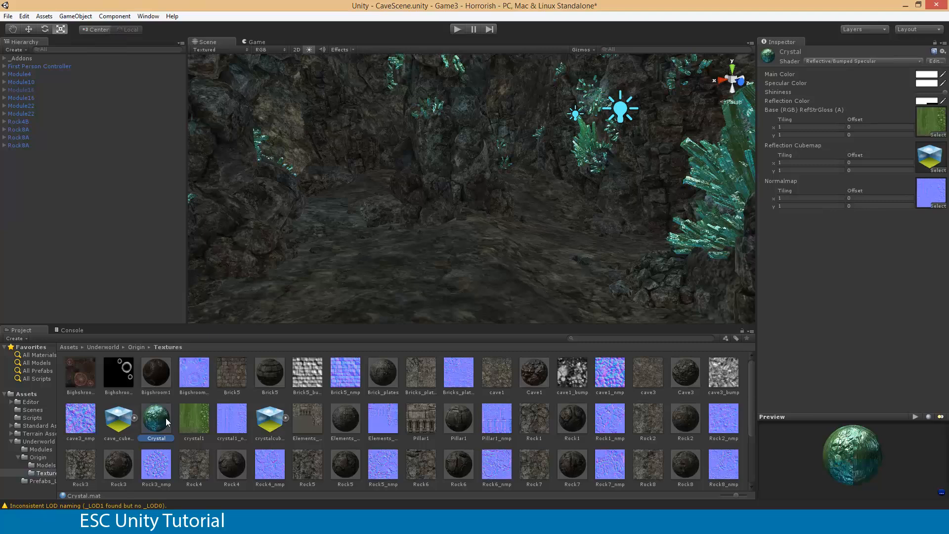
key("ctrl+d")
left_click(154, 420)
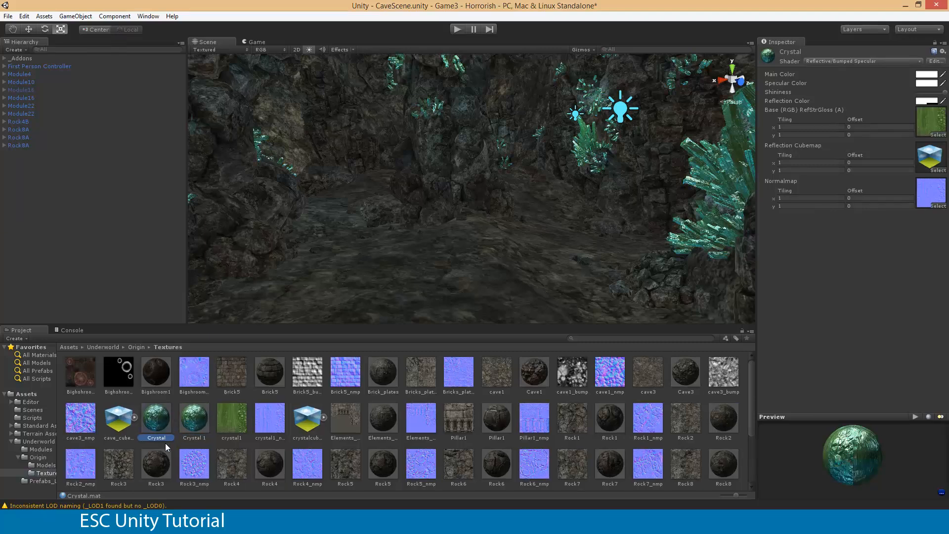
Rename the duplicated Crystal material as Crystal Blue.
left_click(192, 424)
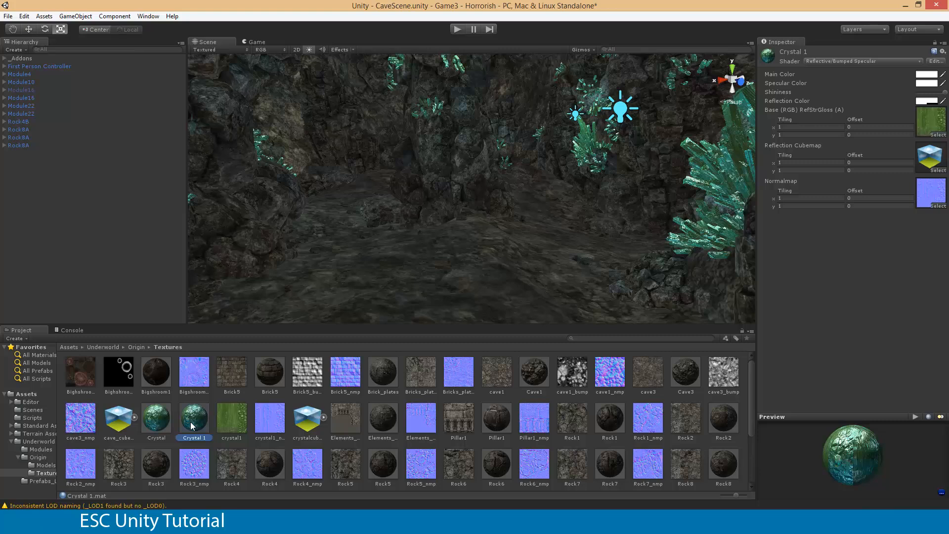
left_click(201, 435)
key("Right")
key("BackSpace")
type("Blue")
key("Return")
Set the Crystal Blue material's main color to a dark blue of about R 52, G 23, B 208.
left_click(926, 76)
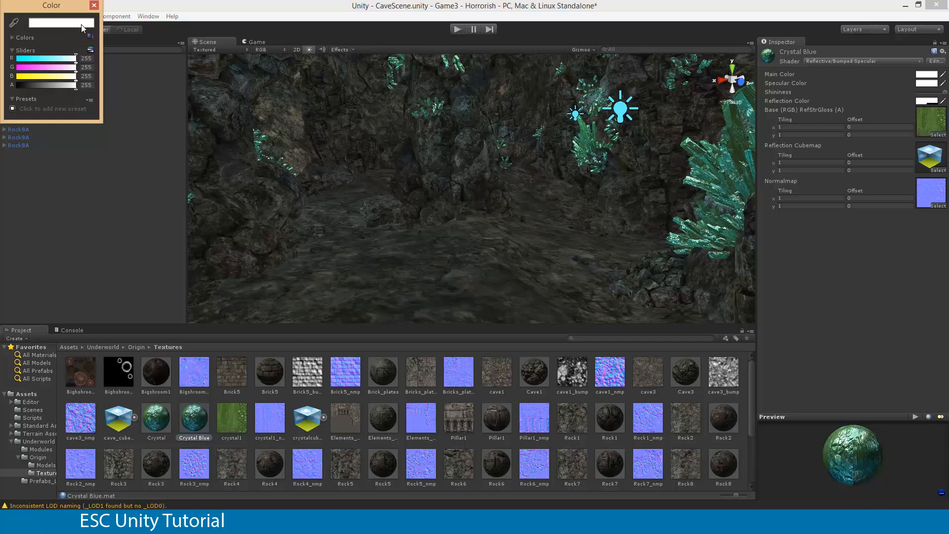
left_click(94, 5)
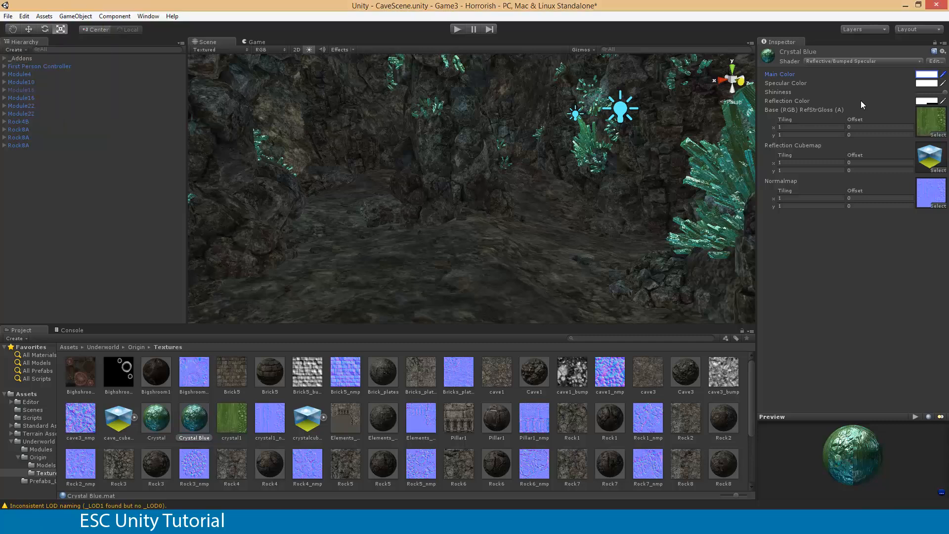
left_click(926, 75)
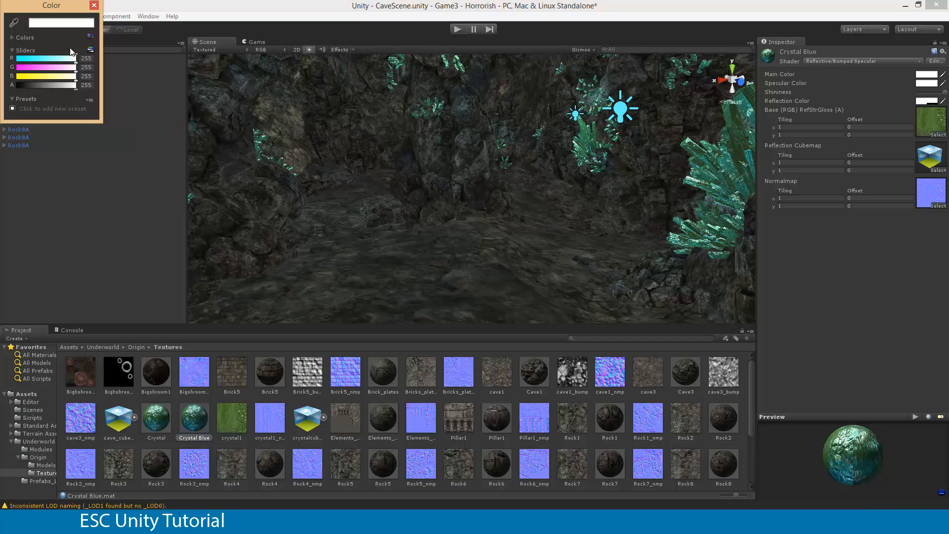
left_click(13, 37)
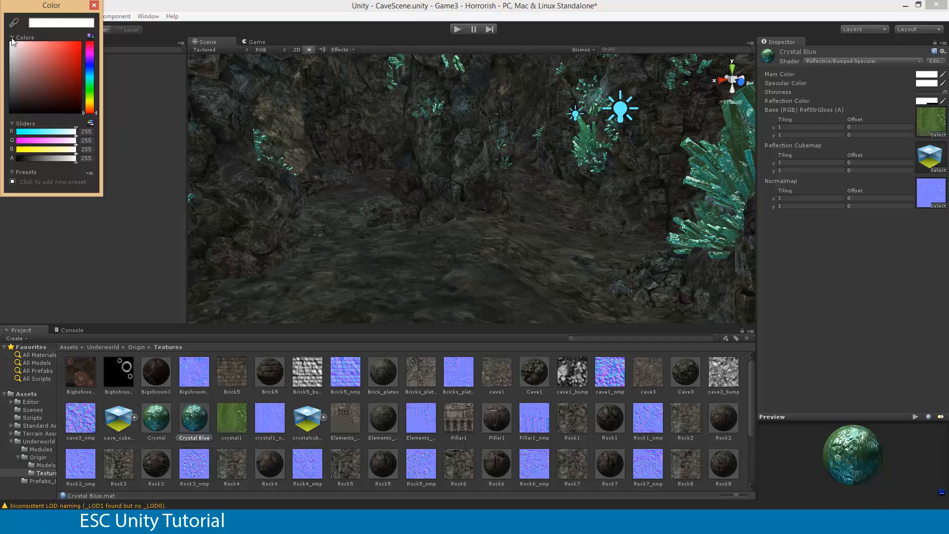
left_click(90, 65)
left_click_drag(79, 68, 72, 56)
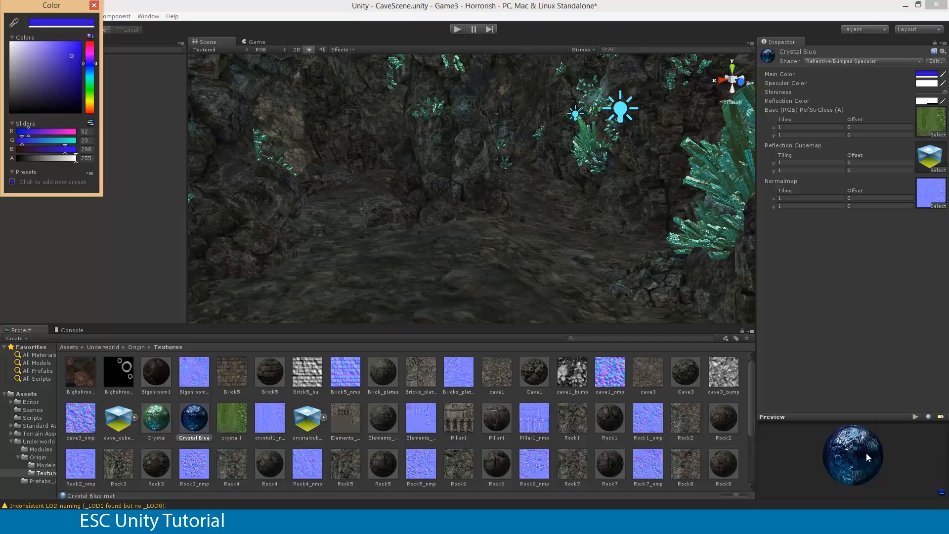
left_click(94, 5)
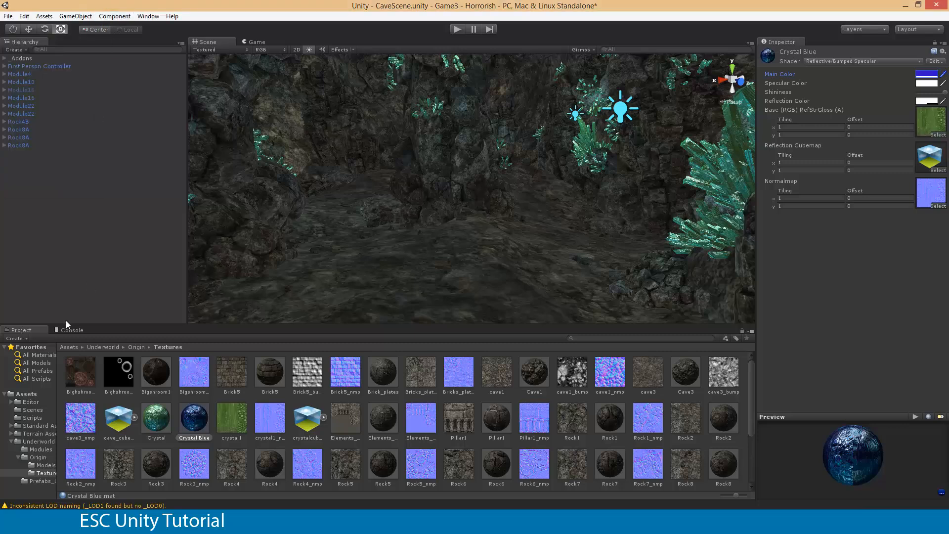
Apply the Crystal Blue material to the Crystal1(Clone) sub-object of the CrystalBlue prefab in the Prefabs_LODed folder.
left_click(34, 482)
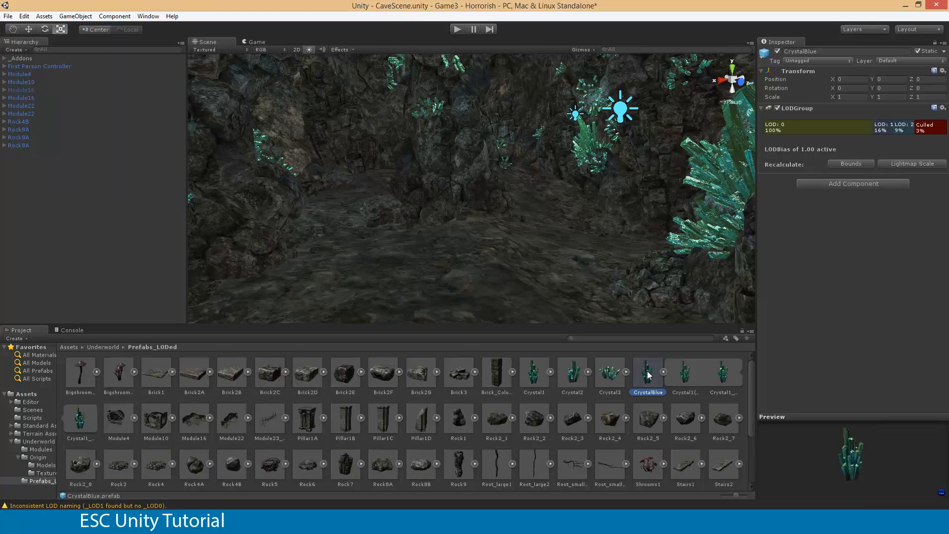
left_click(695, 376)
left_click(731, 374)
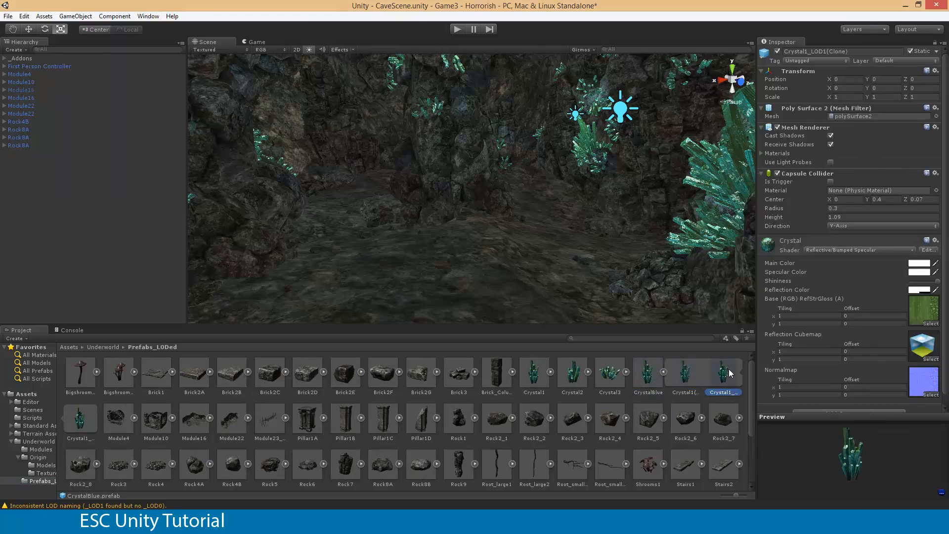
left_click(86, 422)
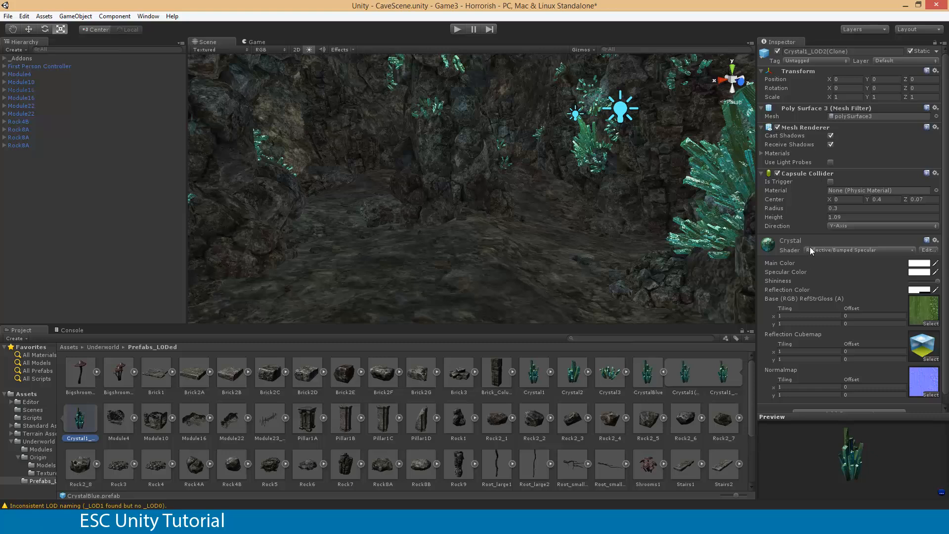
scroll(845, 303, "down", 1)
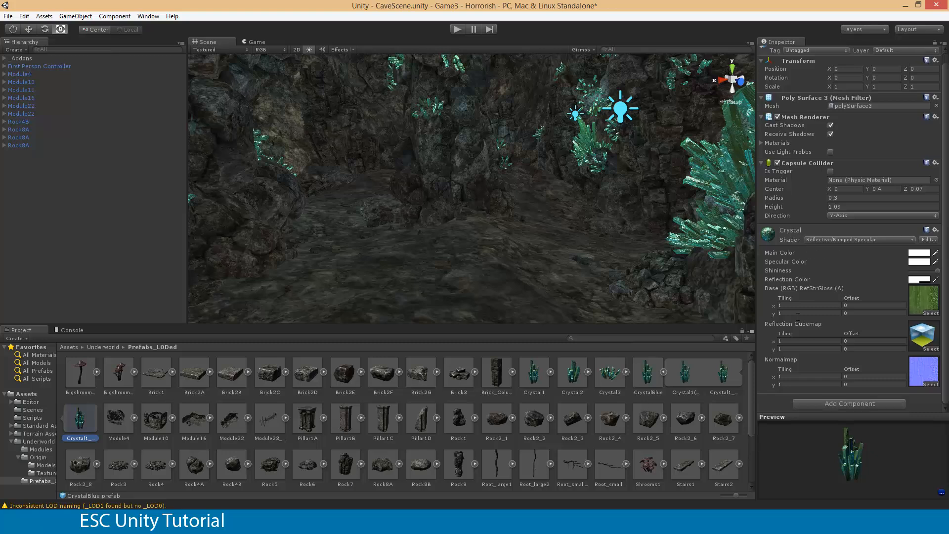
left_click(681, 375)
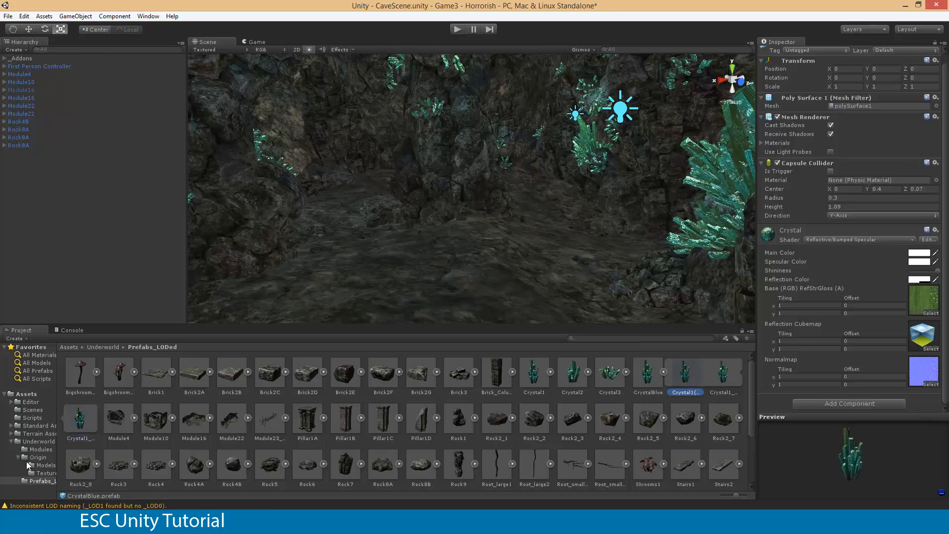
left_click(39, 474)
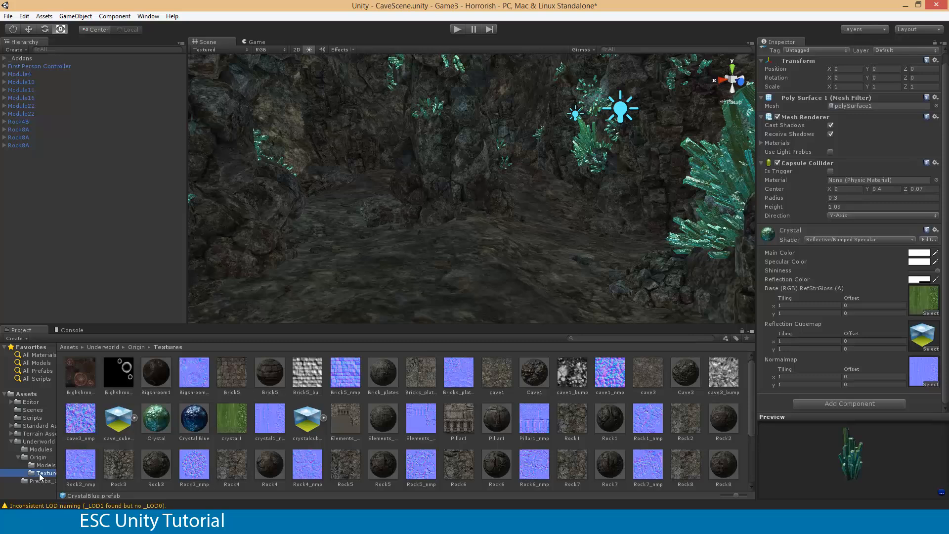
left_click_drag(194, 416, 794, 259)
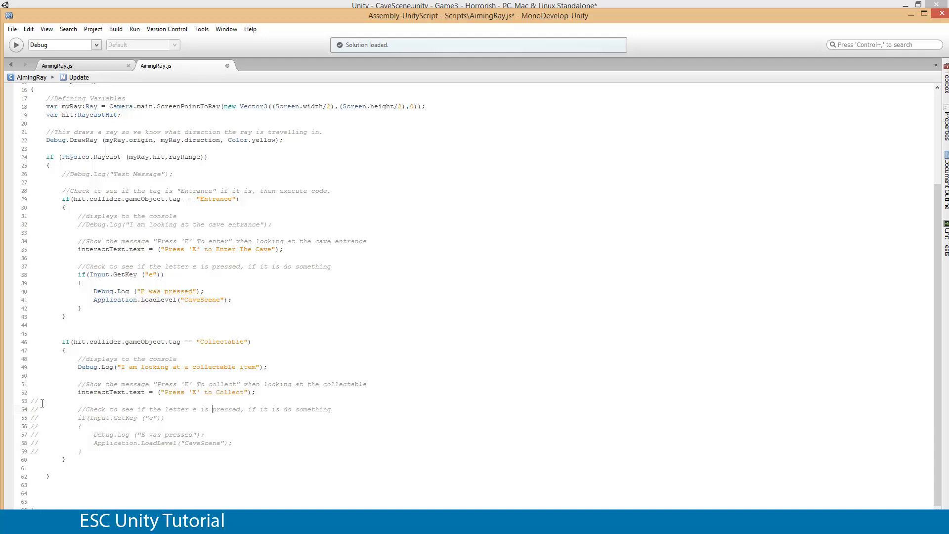
Review the collectable message code and the interactText variable in AimingRay.js, save the script, and switch back to Unity.
left_click_drag(114, 384, 117, 393)
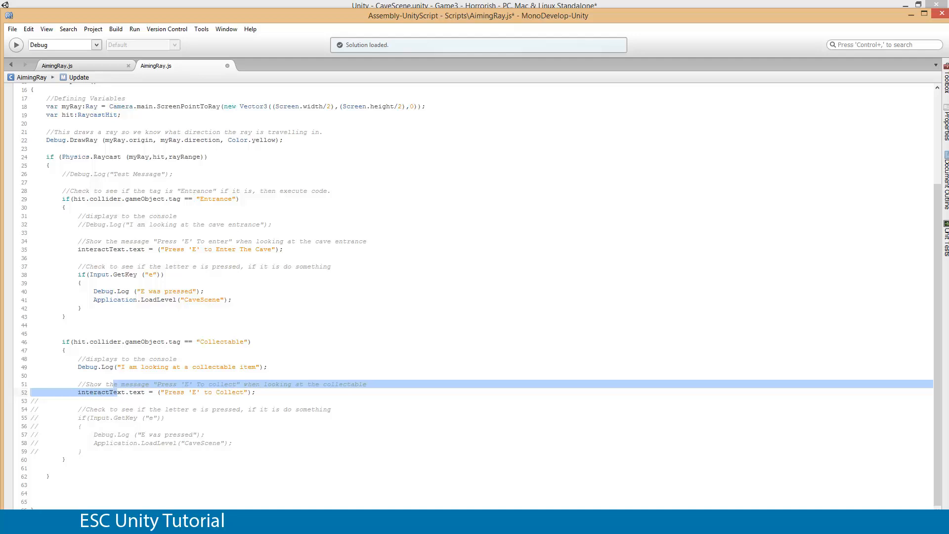
scroll(114, 328, "up", 5)
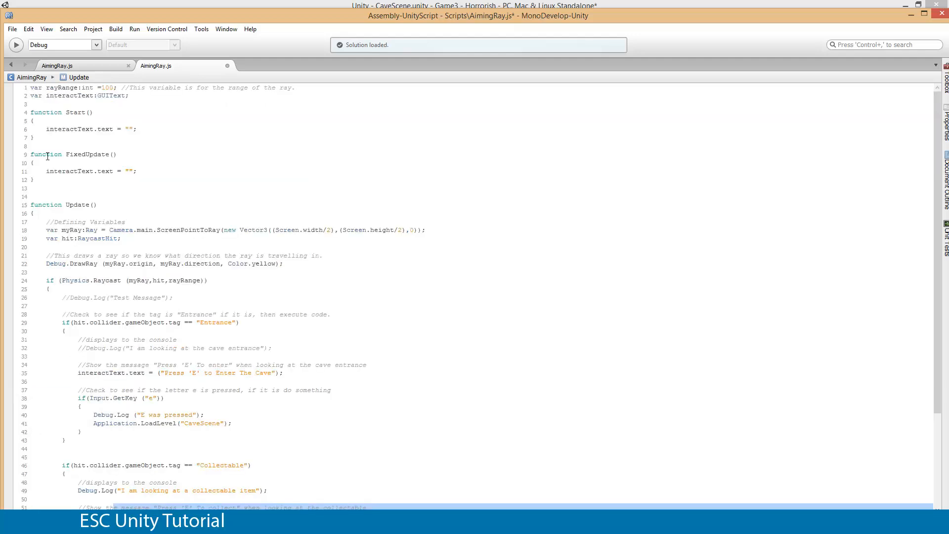
left_click_drag(122, 95, 66, 96)
key("ctrl+s")
key("alt+Tab")
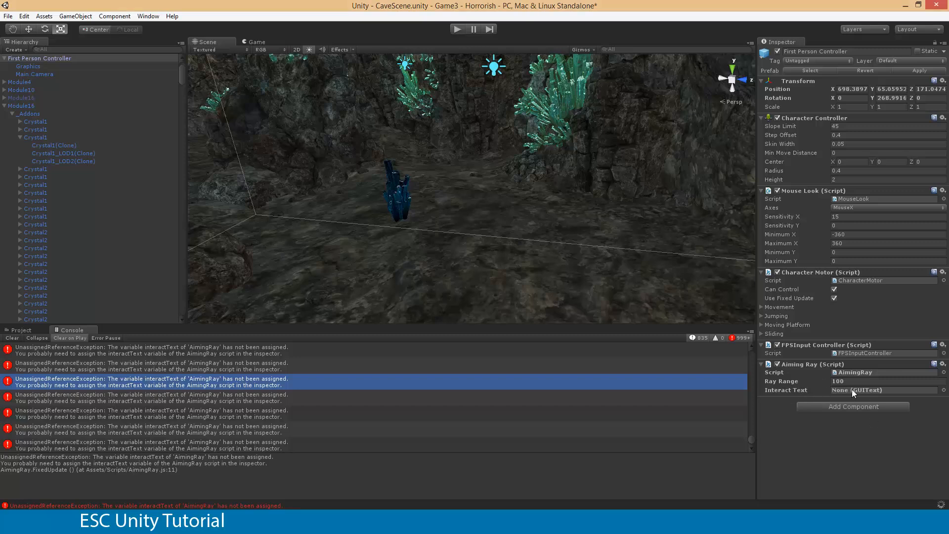
Show the project assets with a wider folder tree and collapse the Underworld folder.
left_click(21, 331)
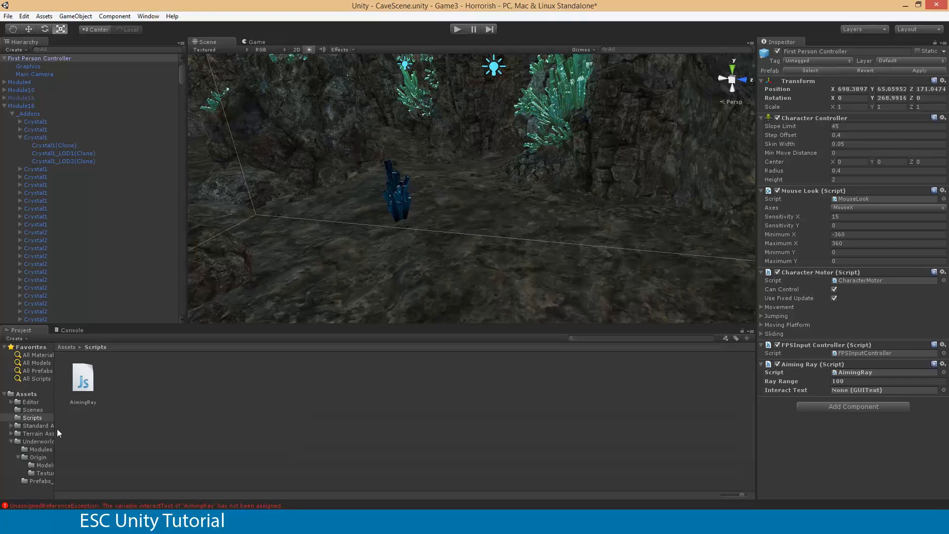
left_click_drag(54, 430, 113, 430)
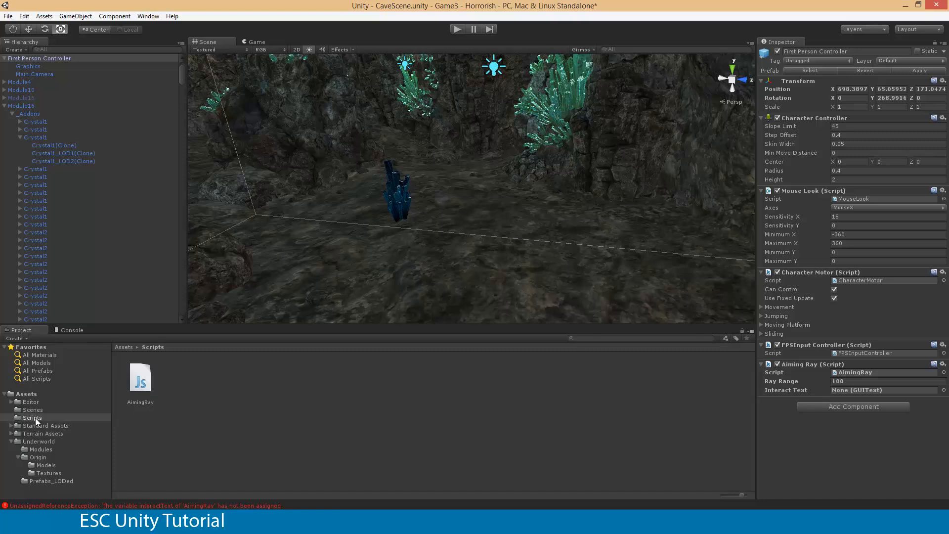
left_click(18, 457)
left_click(11, 441)
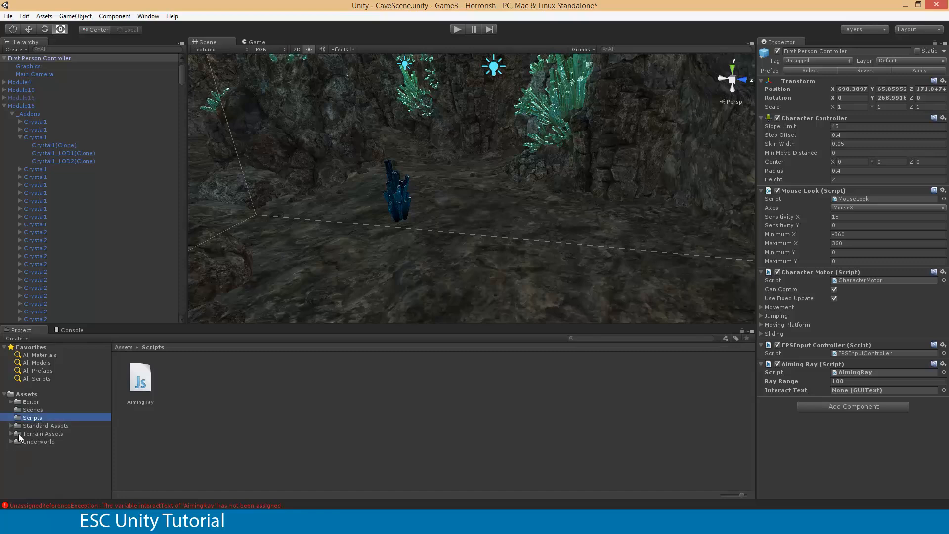
Create a new folder named Prefabs directly under Assets and open it.
right_click(26, 395)
mouse_move(108, 239)
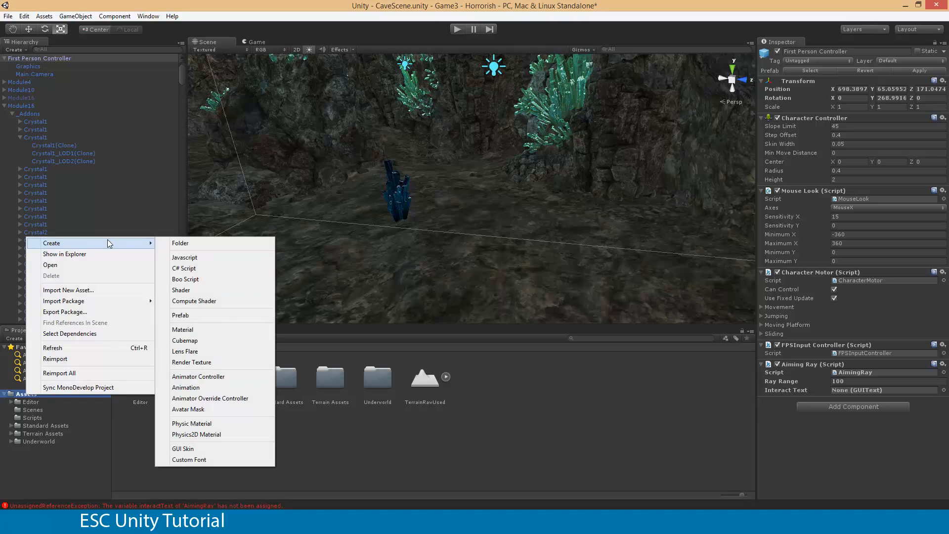
left_click(198, 245)
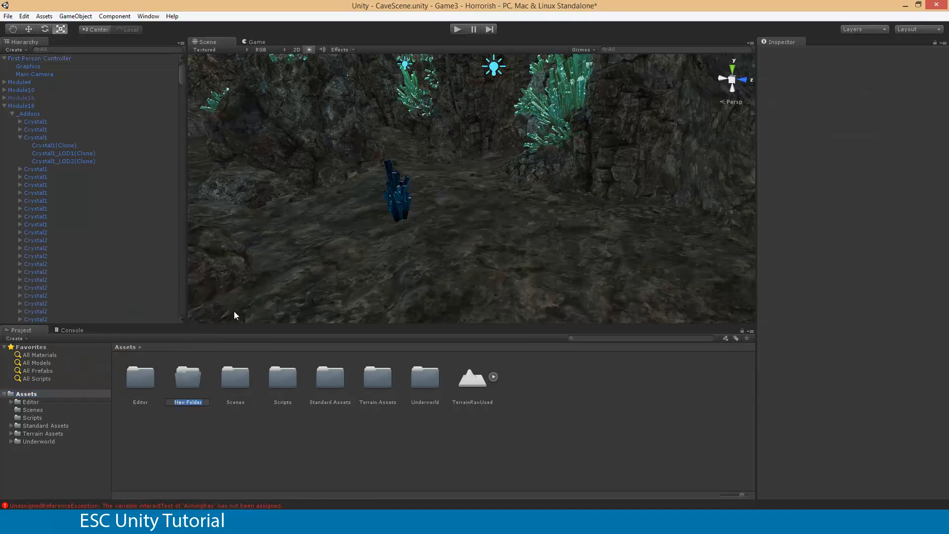
type("Prefabv")
key("BackSpace")
type("s")
key("Return")
key("Return")
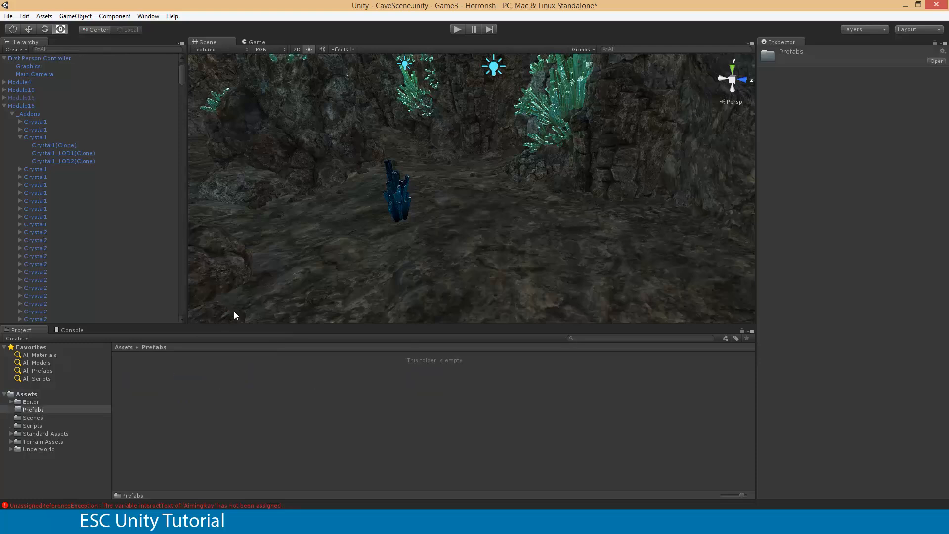
Create an empty prefab named InteractGUIText in the Prefabs folder.
right_click(163, 401)
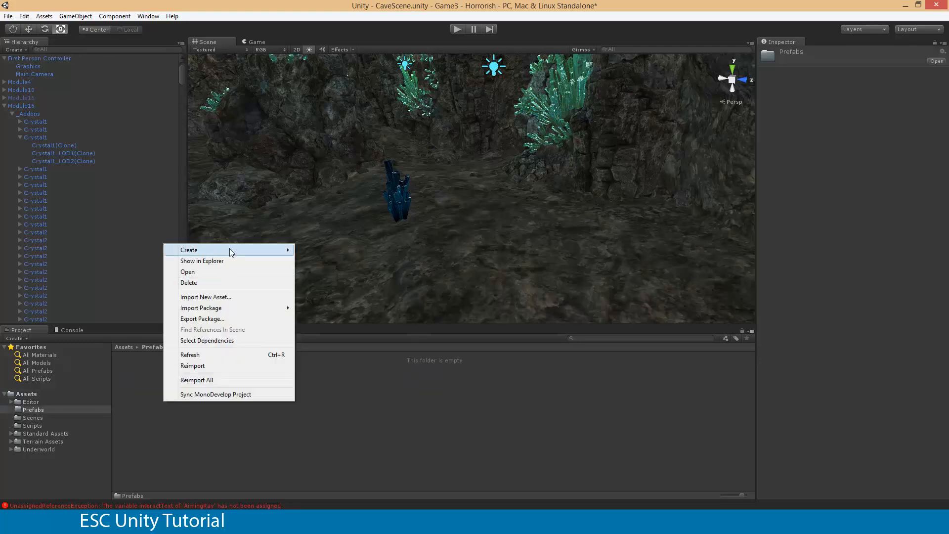
mouse_move(229, 249)
left_click(117, 322)
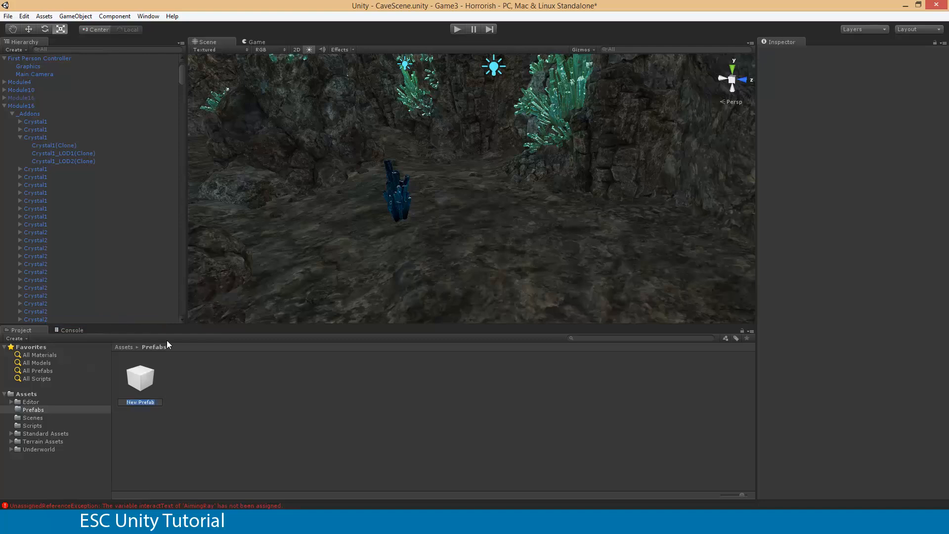
type("InteractGUIText")
key("Return")
left_click(185, 385)
Collapse the expanded objects in the CaveScene hierarchy and save the scene.
left_click(4, 105)
left_click(5, 58)
left_click(5, 106)
left_click(4, 66)
left_click(8, 15)
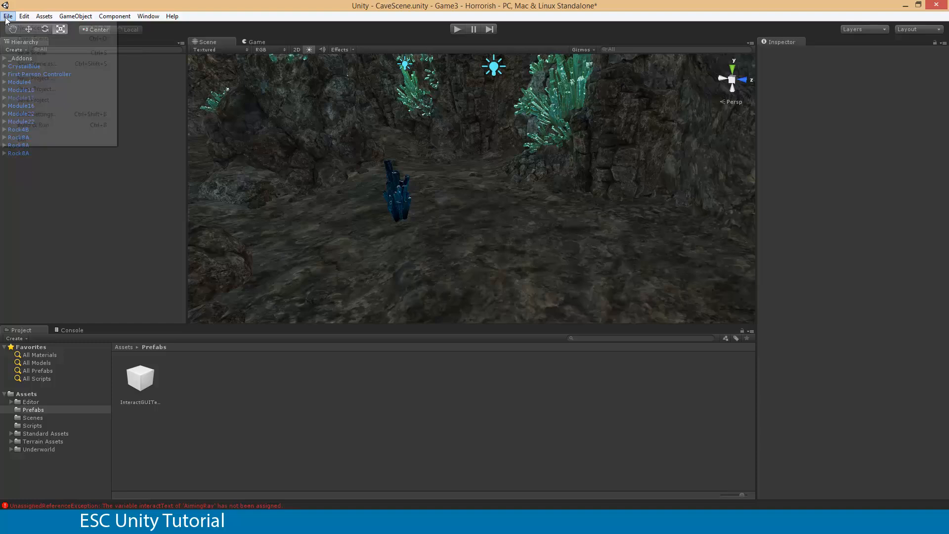
left_click(32, 53)
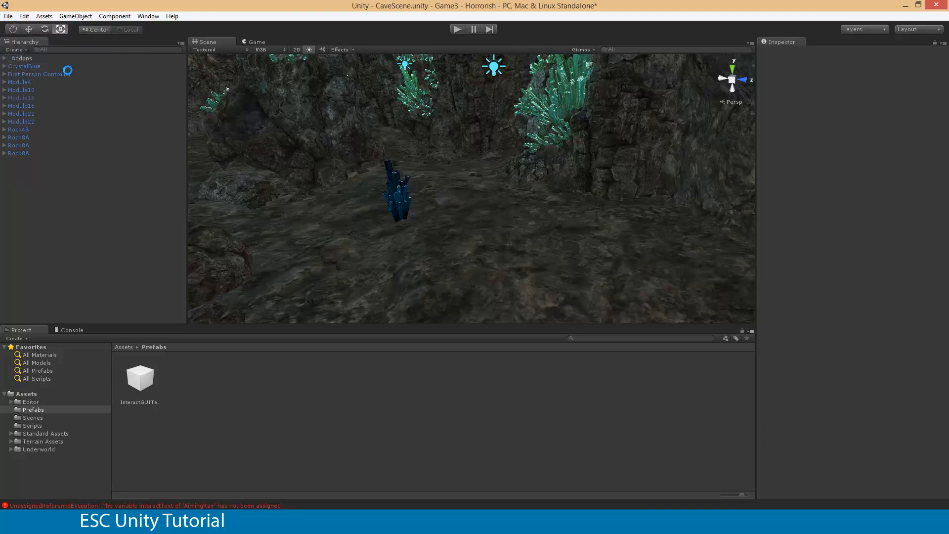
Open HorrorScene from the Scenes folder and display its InteractableGUIText object in the game view.
left_click(32, 426)
left_click(34, 418)
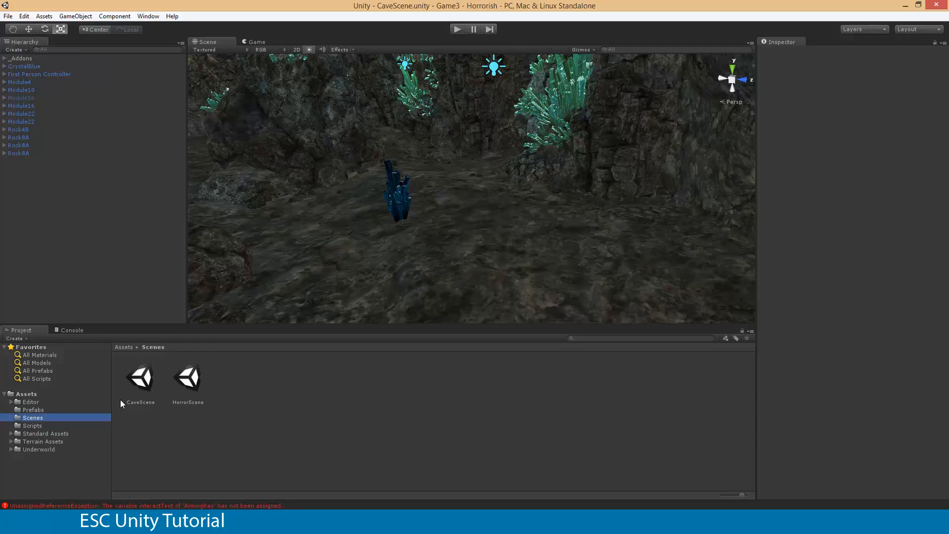
double_click(183, 382)
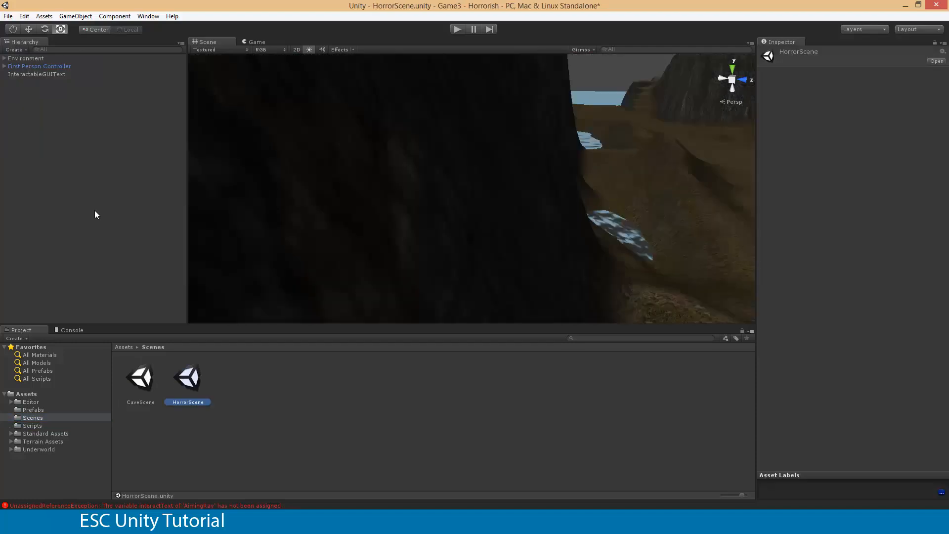
left_click(34, 75)
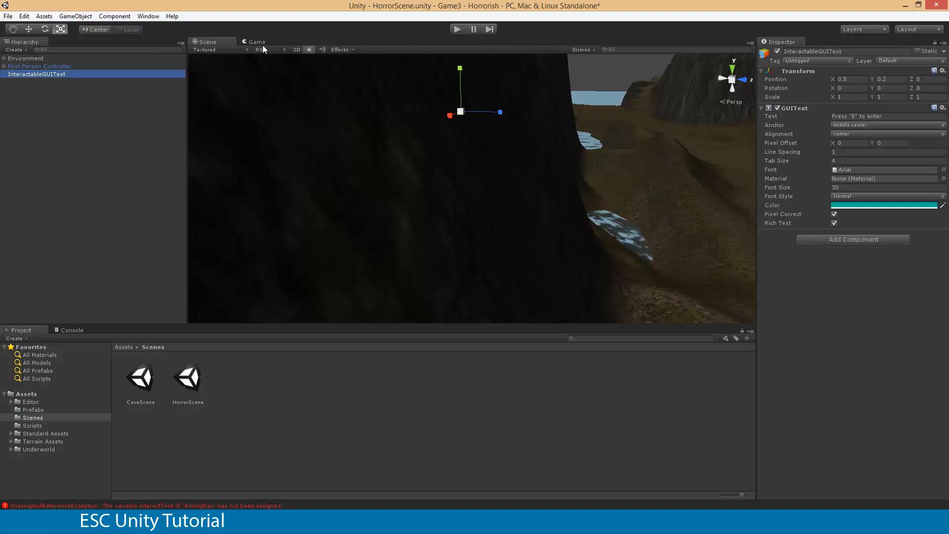
left_click(262, 41)
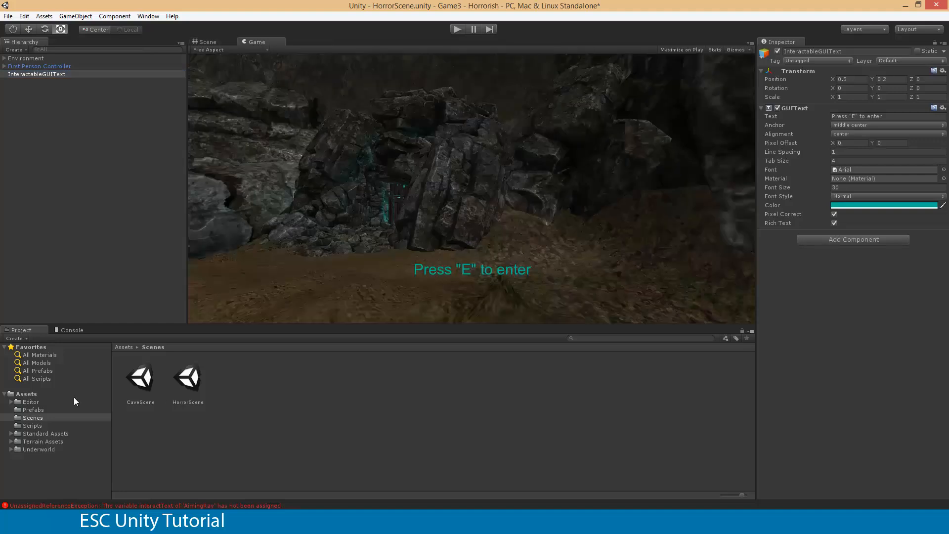
Store HorrorScene's InteractableGUIText object in the empty InteractGUIText prefab.
left_click(34, 411)
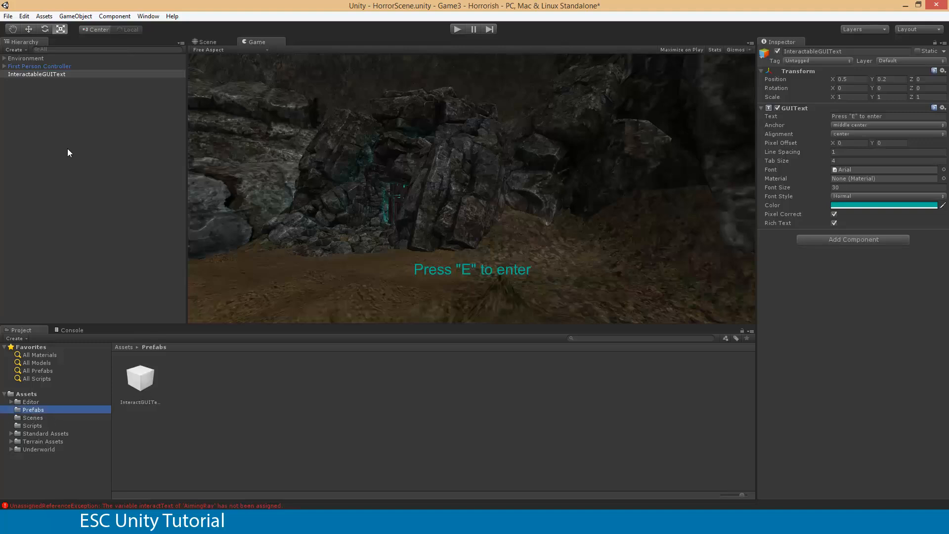
left_click_drag(35, 74, 87, 91)
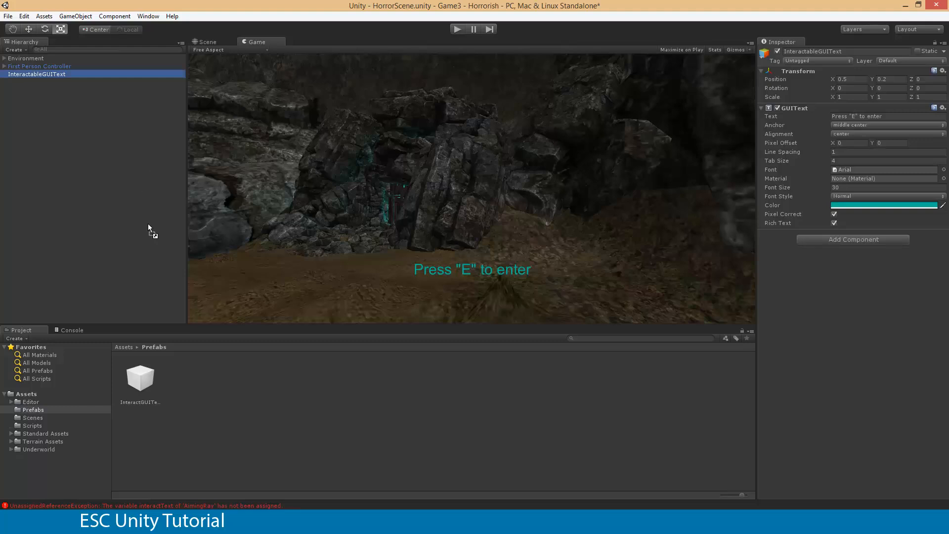
left_click_drag(153, 303, 153, 348)
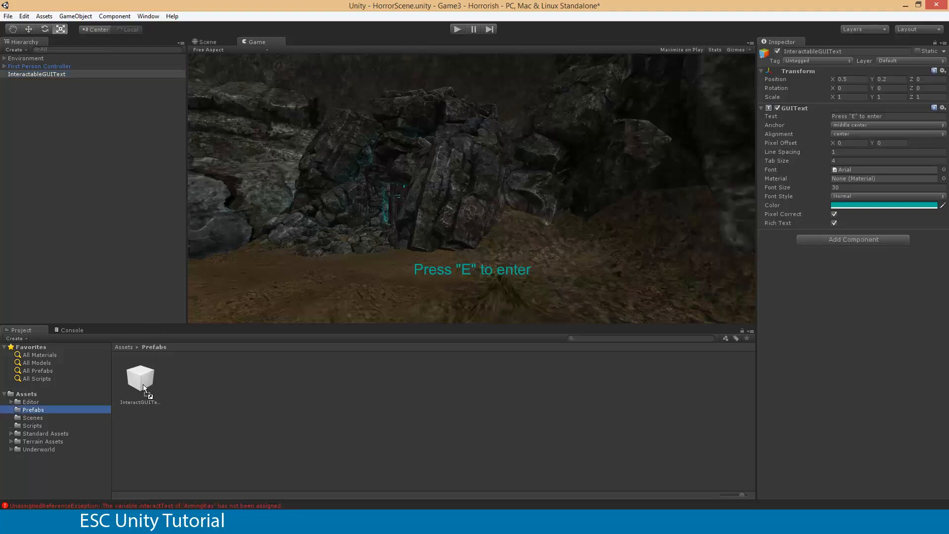
left_click_drag(144, 384, 144, 384)
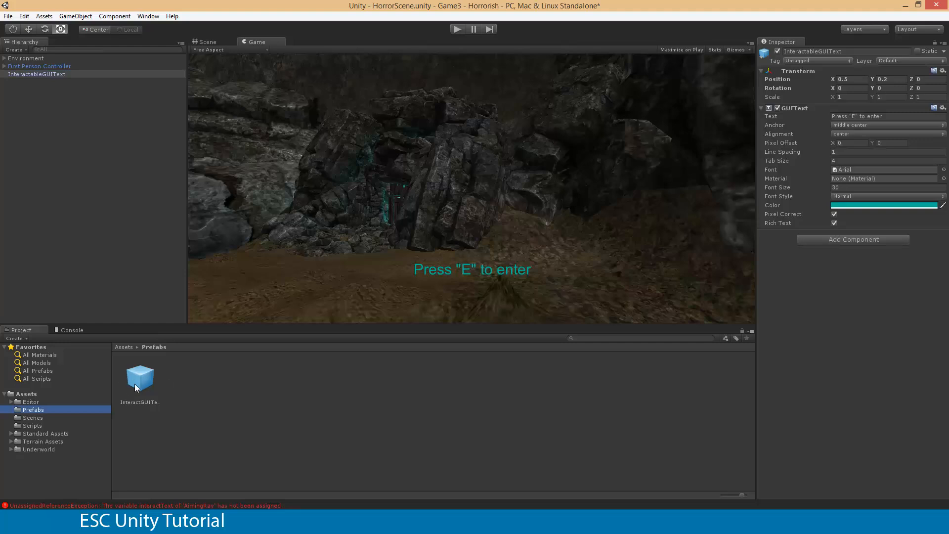
Try placing an instance of the InteractGUIText prefab in HorrorScene, and delete that instance.
left_click_drag(136, 387, 271, 261)
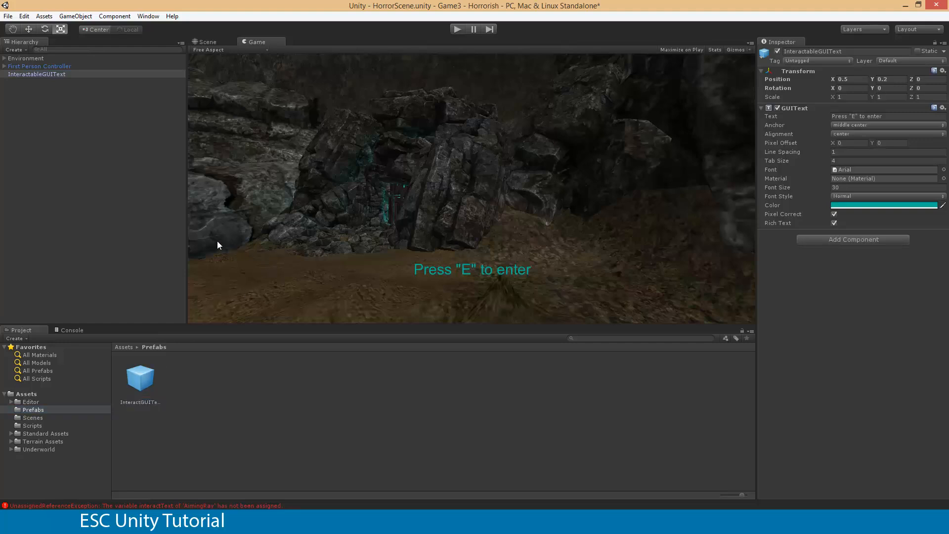
left_click(205, 42)
left_click(145, 385)
left_click_drag(502, 195, 501, 195)
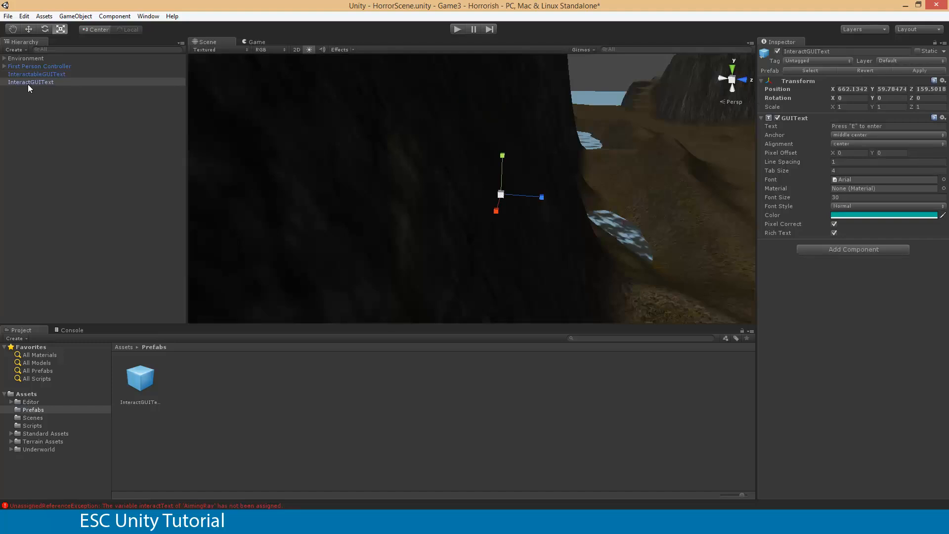
key("Delete")
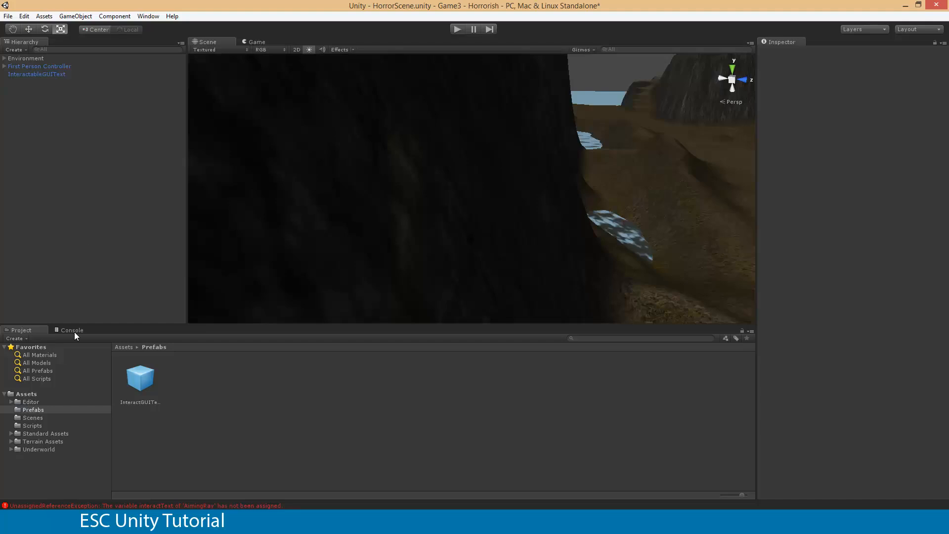
Open CaveScene, saving the changes to HorrorScene, and show the contents of the Prefabs folder.
left_click(33, 417)
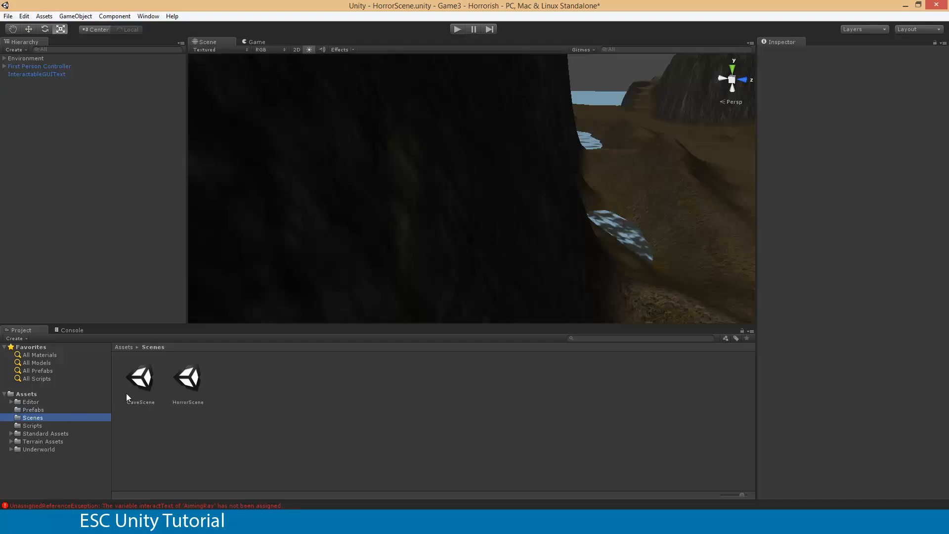
double_click(141, 385)
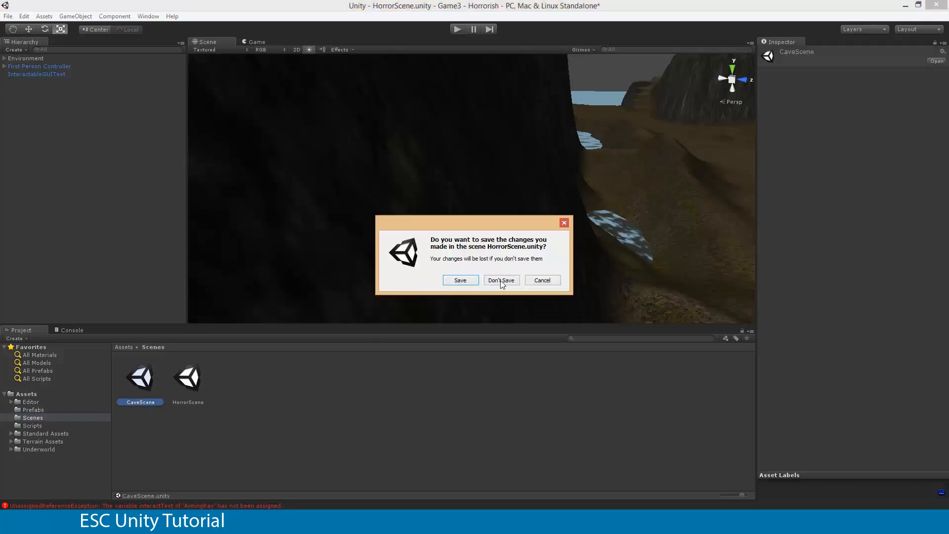
left_click(467, 281)
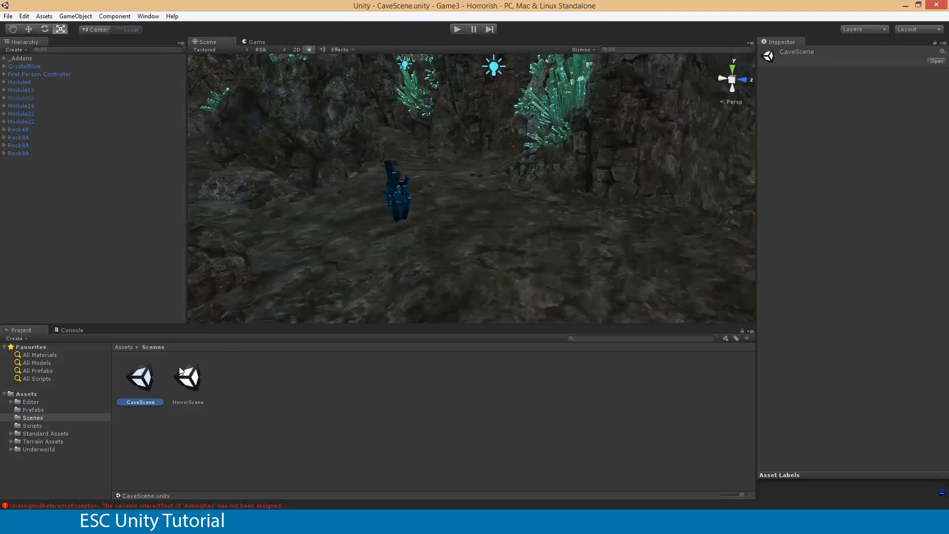
left_click(29, 410)
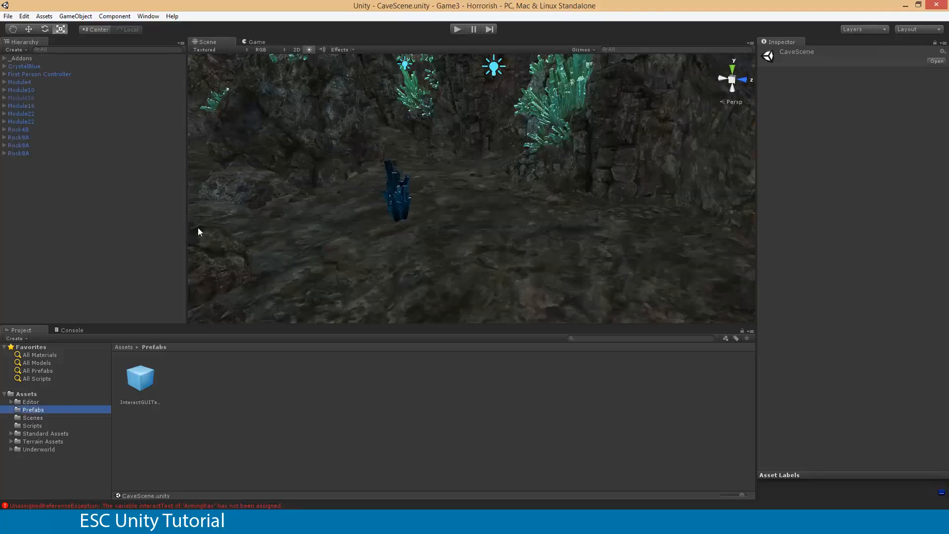
Place an instance of the InteractGUIText prefab in CaveScene and display it in the game view.
left_click_drag(147, 384, 356, 236)
left_click_drag(131, 235, 128, 232)
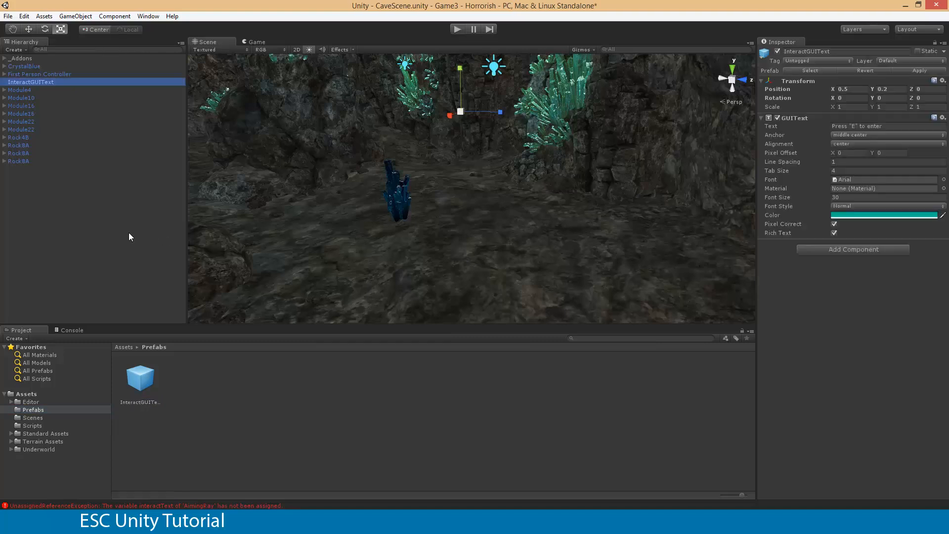
left_click(258, 41)
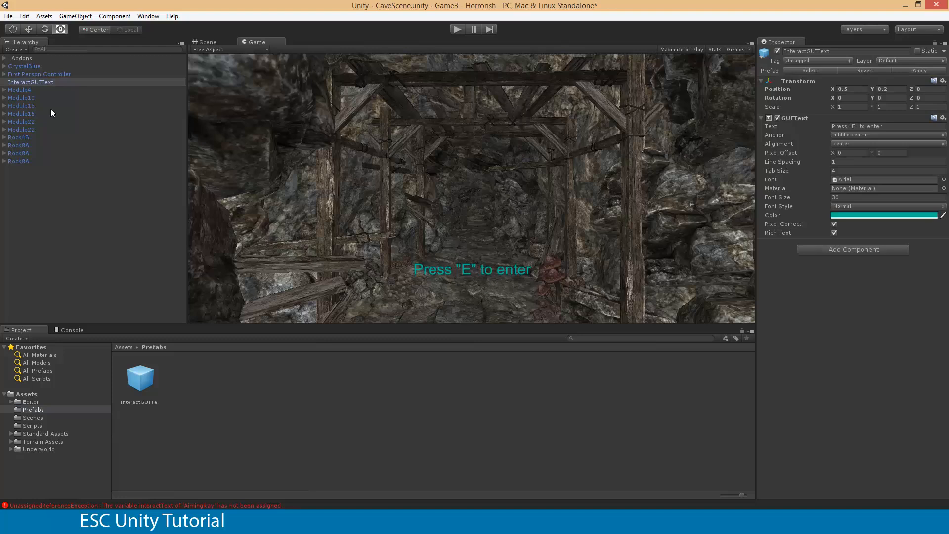
Assign the scene's InteractGUIText object as the Interact Text of the First Person Controller's Aiming Ray script.
left_click_drag(34, 82, 35, 76)
left_click(33, 81)
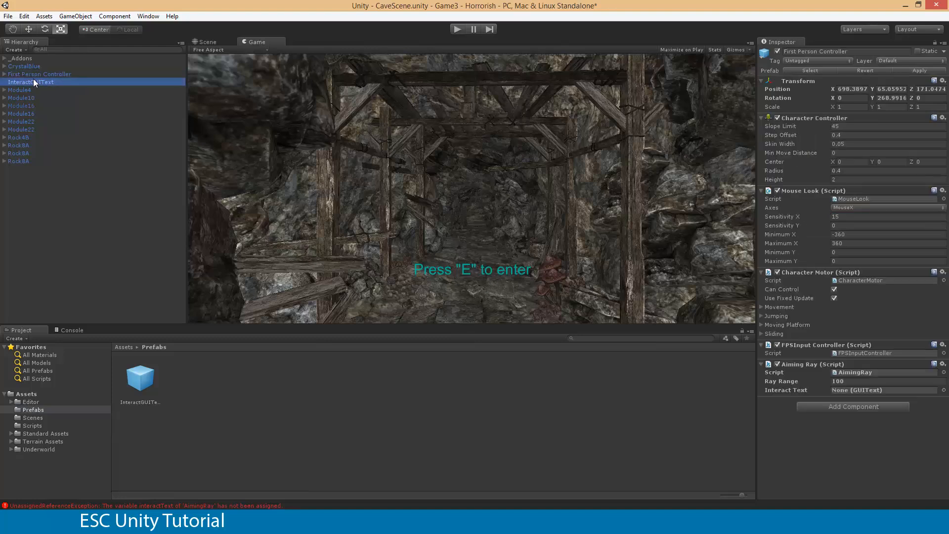
left_click(30, 75)
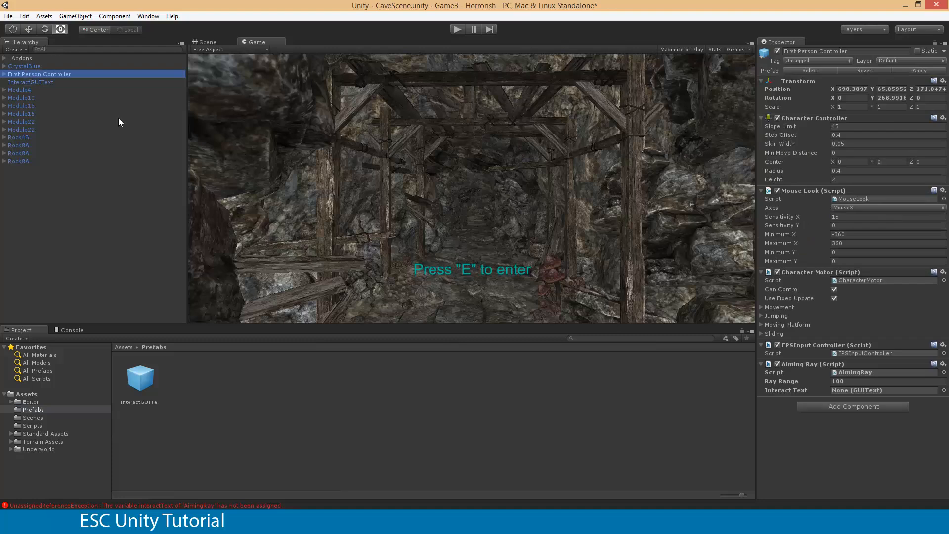
left_click_drag(45, 81, 882, 393)
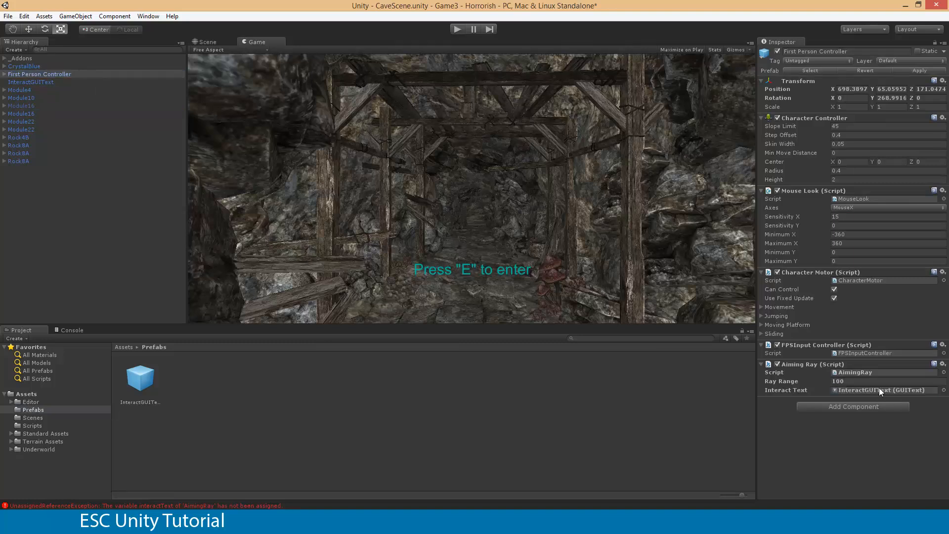
left_click(943, 391)
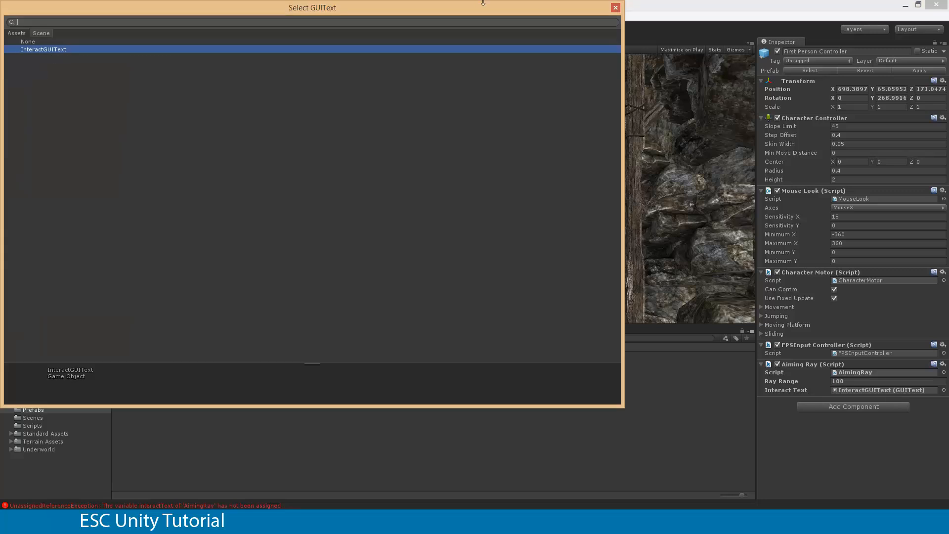
double_click(46, 48)
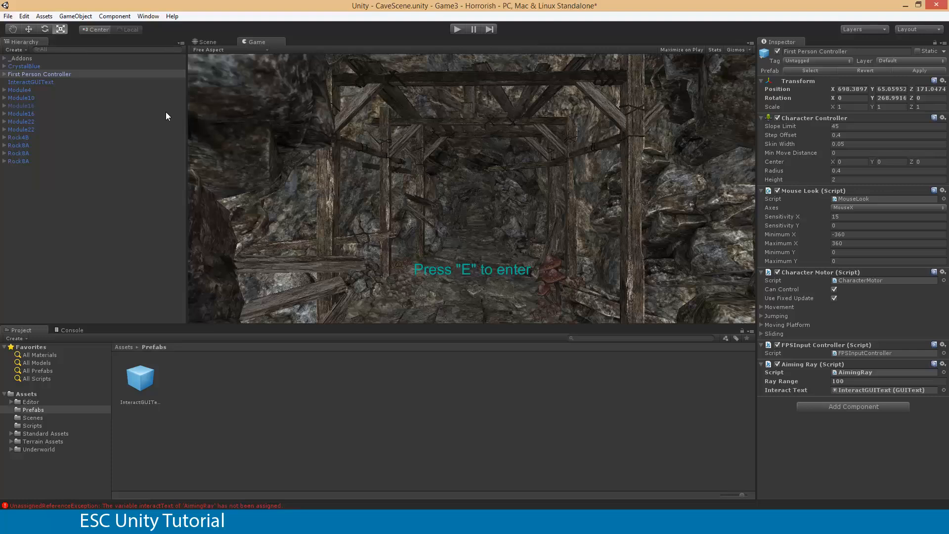
Show the console and clear its logged AimingRay errors.
left_click(70, 330)
left_click(82, 388)
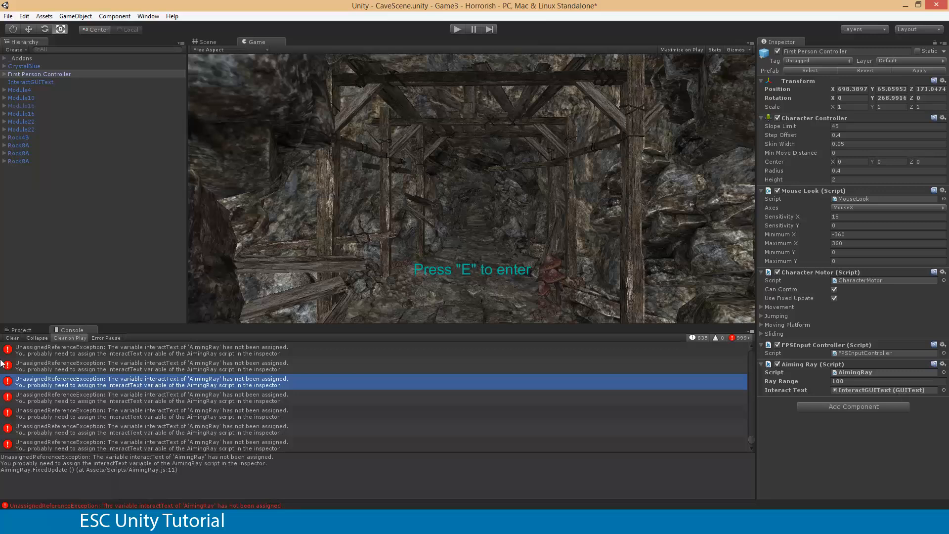
left_click(12, 338)
Run CaveScene and walk through the mine passage into the cave to test the collectable crystal's interaction text.
left_click(456, 29)
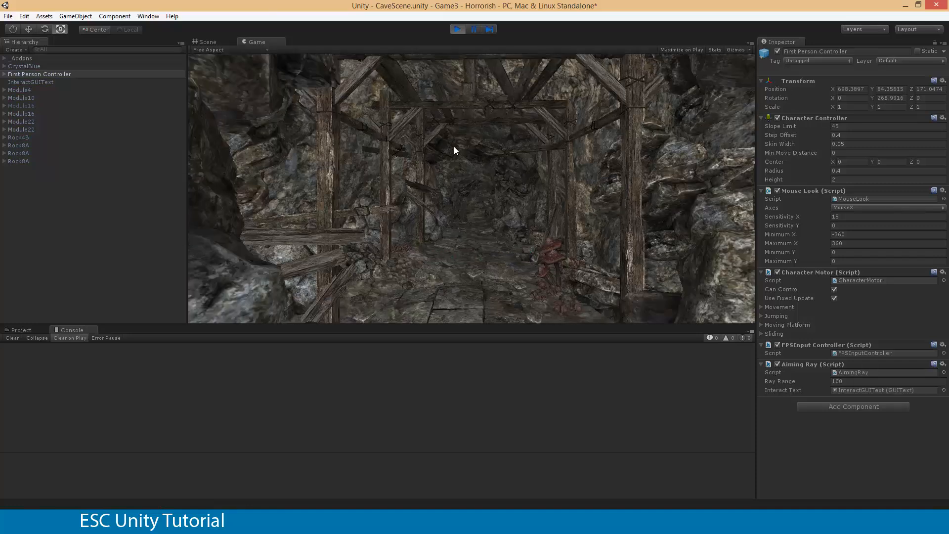
key("w")
key("w")
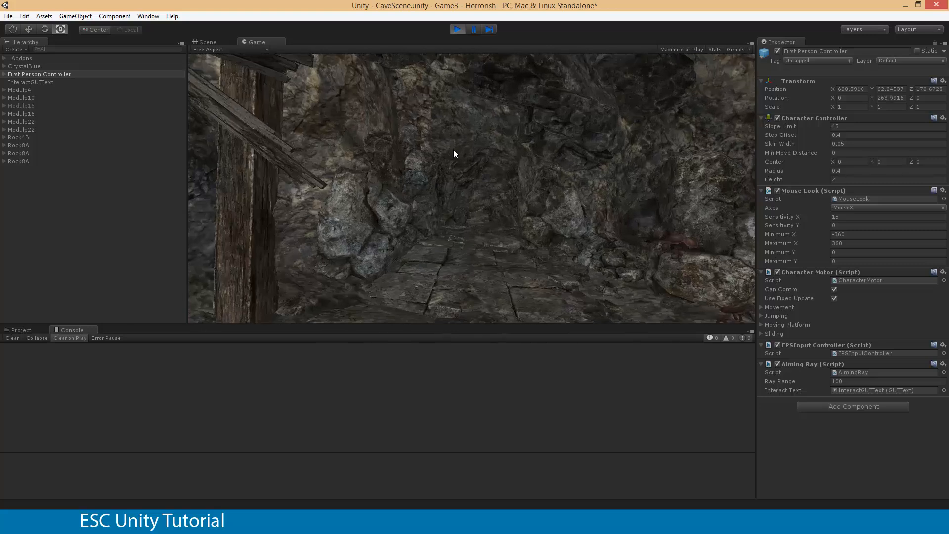
key("w")
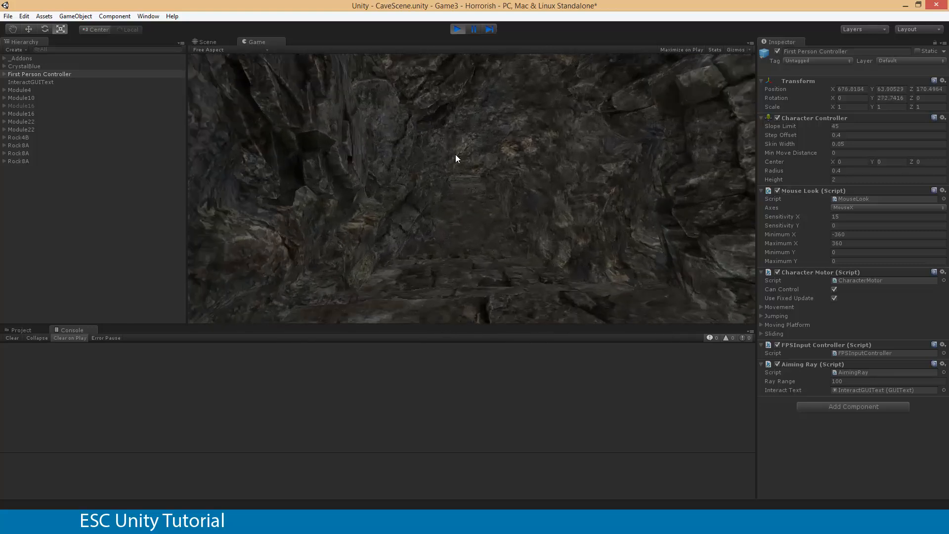
key("w")
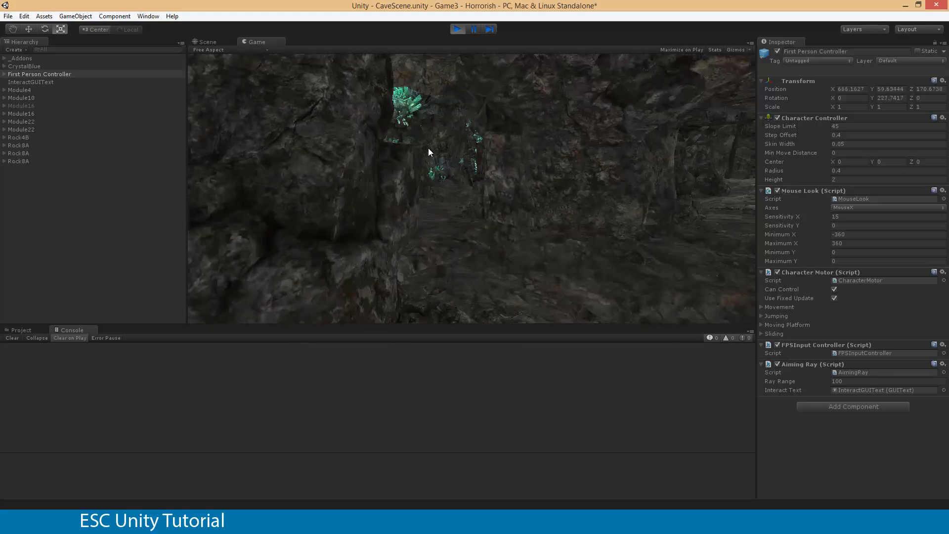
key("w")
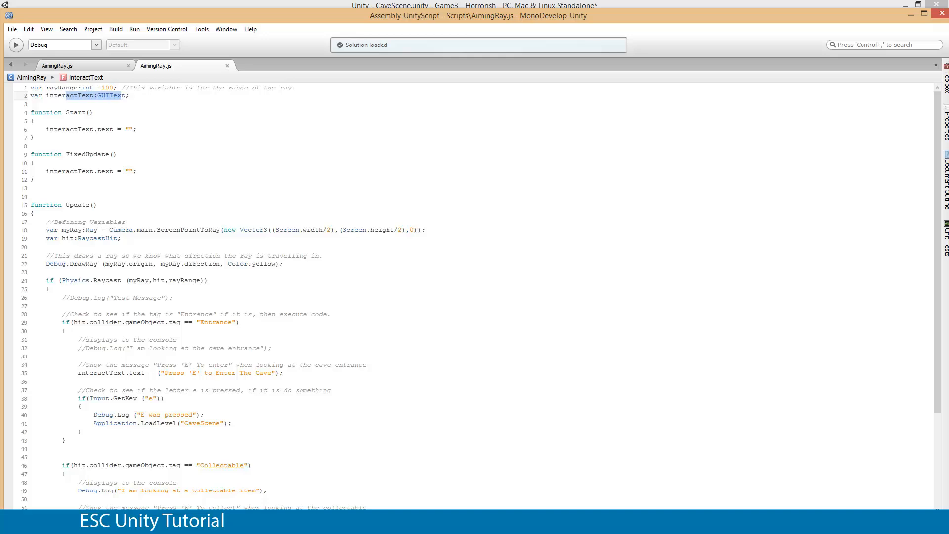
Switch to AimingRay.js in MonoDevelop and uncomment the E-key check inside the "Collectable" tag block.
scroll(226, 473, "down", 5)
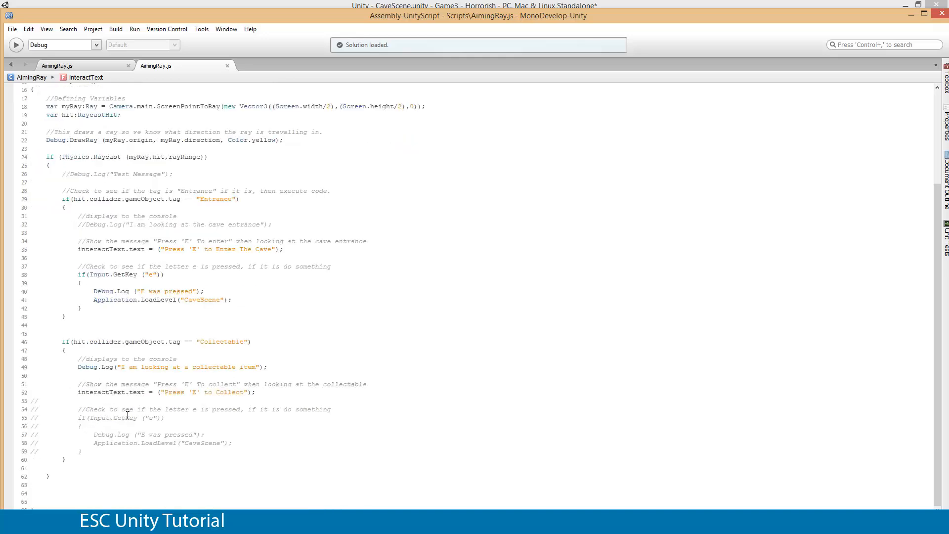
left_click_drag(62, 401, 143, 451)
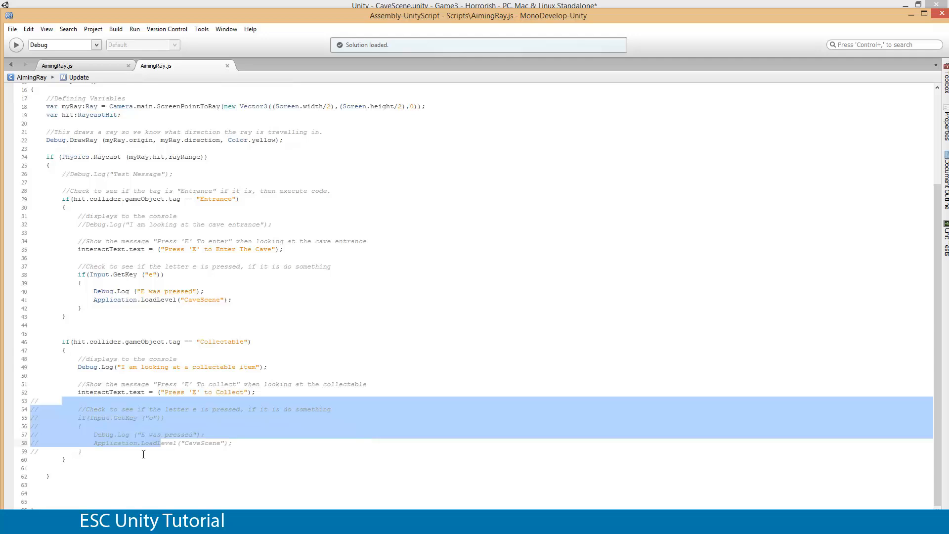
right_click(140, 450)
left_click(245, 429)
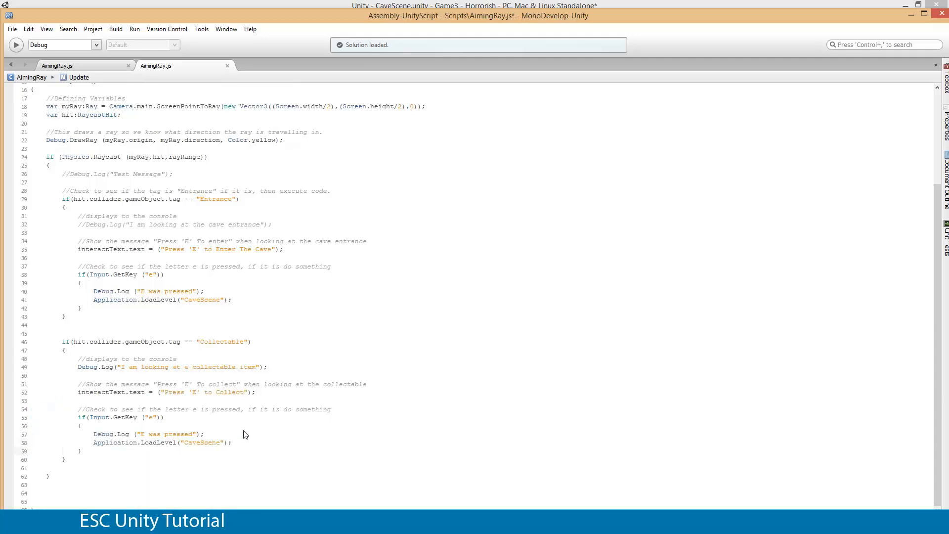
Insert a comma in the collectable block's key-check comment so it reads "if it is, do something".
left_click_drag(77, 409, 211, 409)
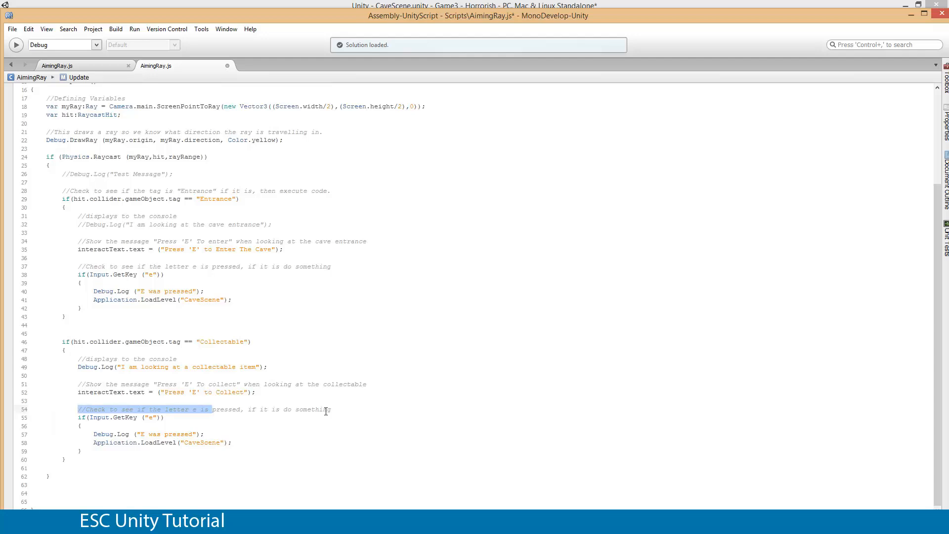
left_click(269, 410)
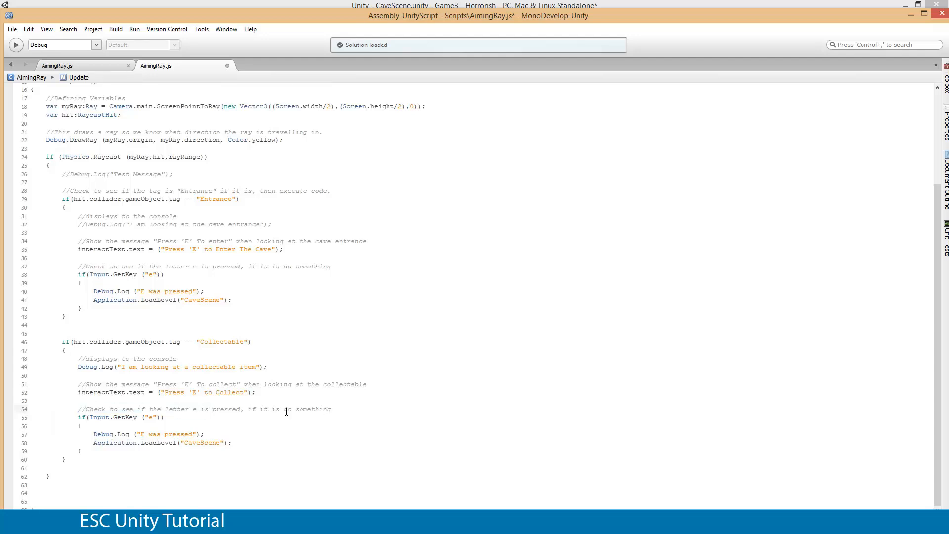
type(",")
left_click_drag(94, 434, 218, 434)
left_click(219, 434)
Comment out the Debug.Log line "I am looking at a collectable item" and save the script.
left_click_drag(78, 367, 291, 368)
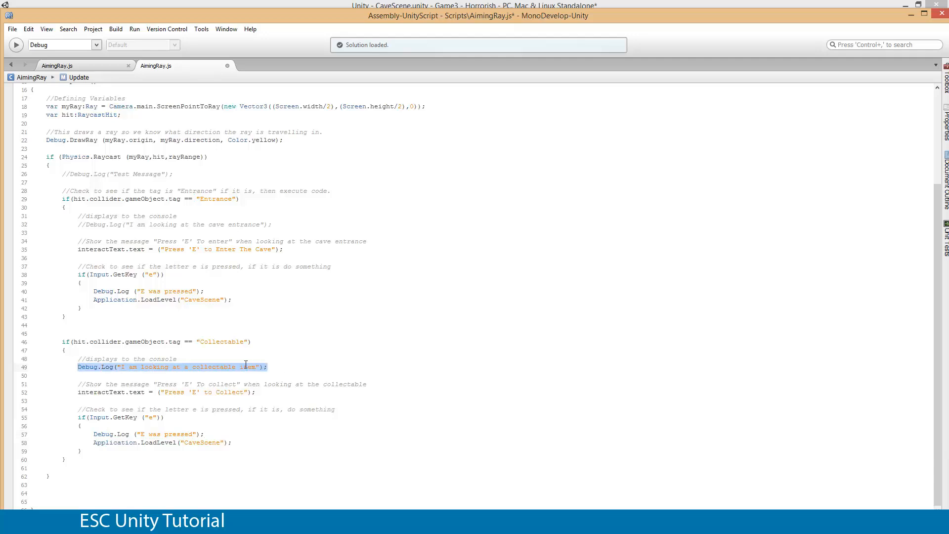
right_click(218, 366)
left_click(233, 427)
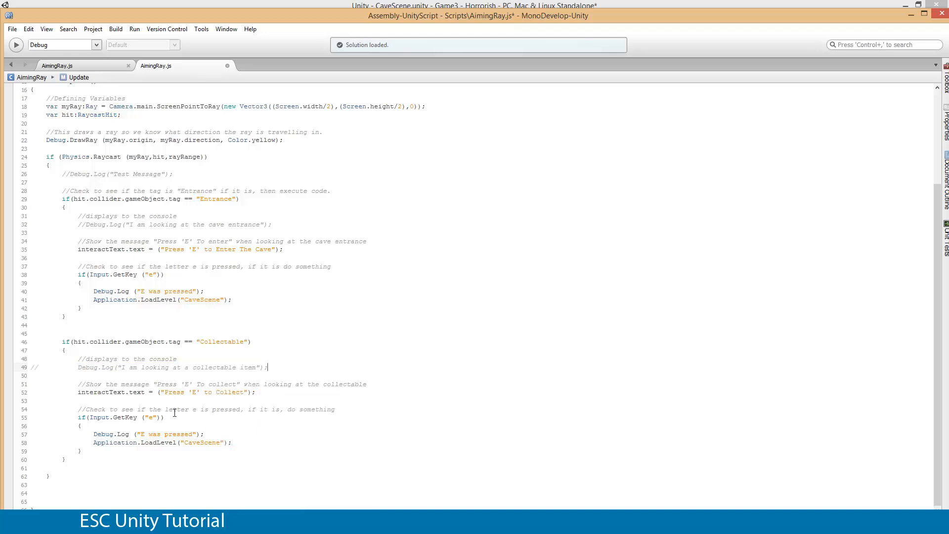
key("ctrl+s")
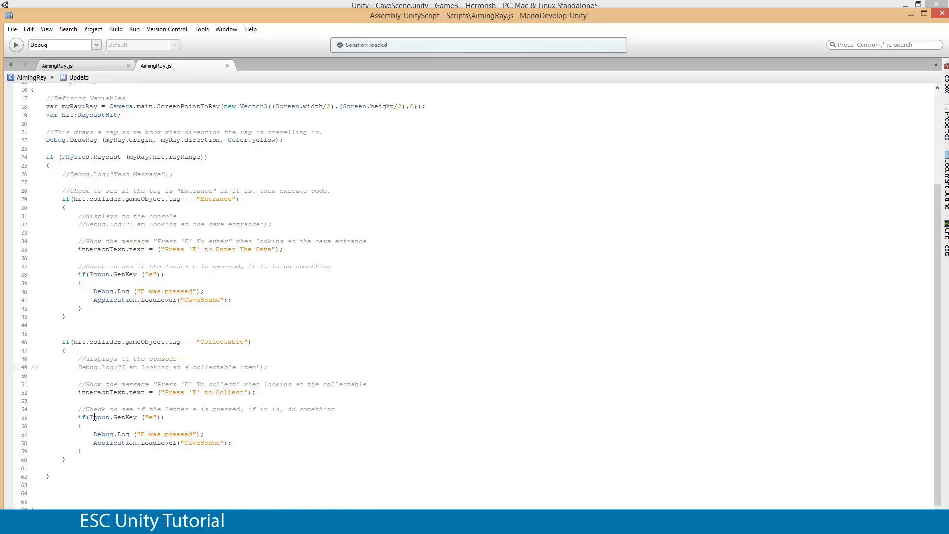
Replace the Application.LoadLevel("CaveScene") line in the collectable's E-key block with the comment "//Collect Object Bits." and save the script.
left_click_drag(97, 418, 162, 418)
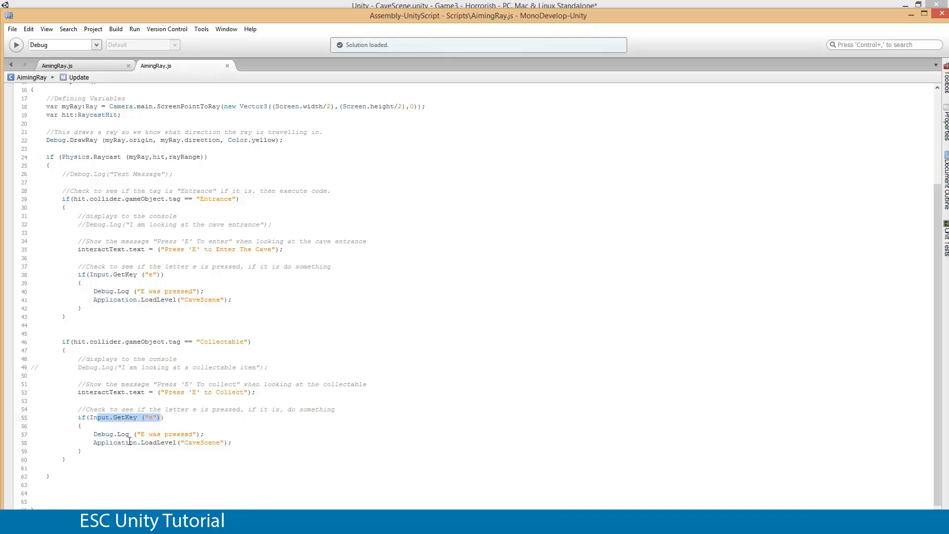
left_click_drag(97, 434, 223, 434)
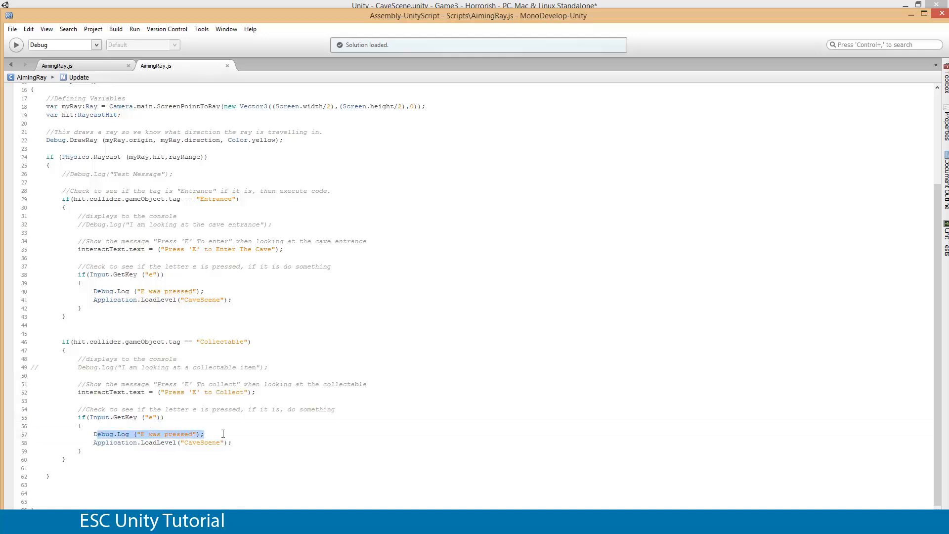
left_click_drag(101, 443, 240, 443)
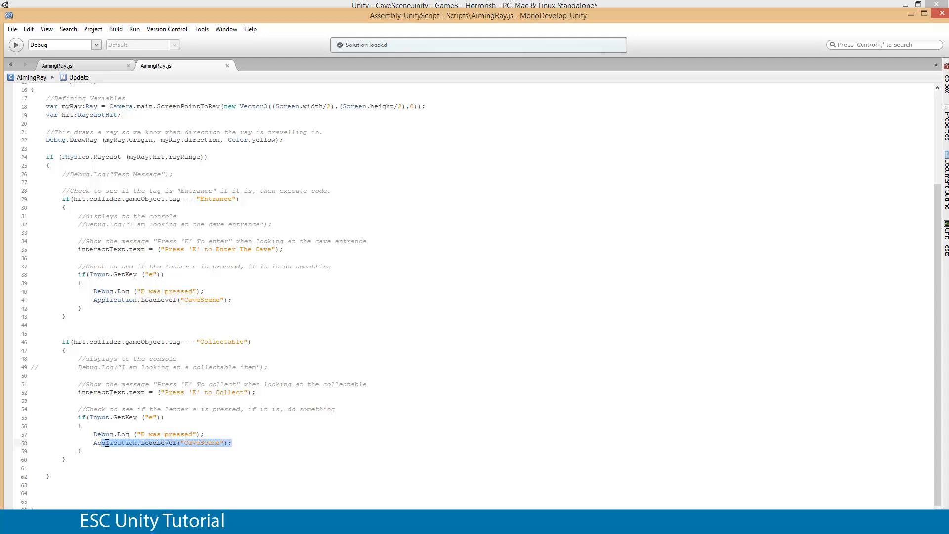
left_click_drag(93, 443, 238, 442)
key("Delete")
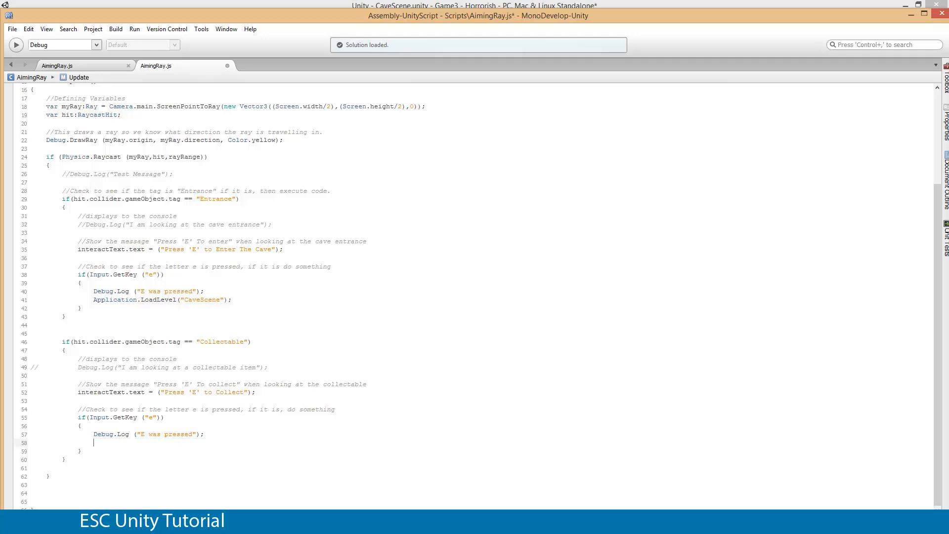
type("//Collect C")
type("bject Bits.")
key("ctrl+s")
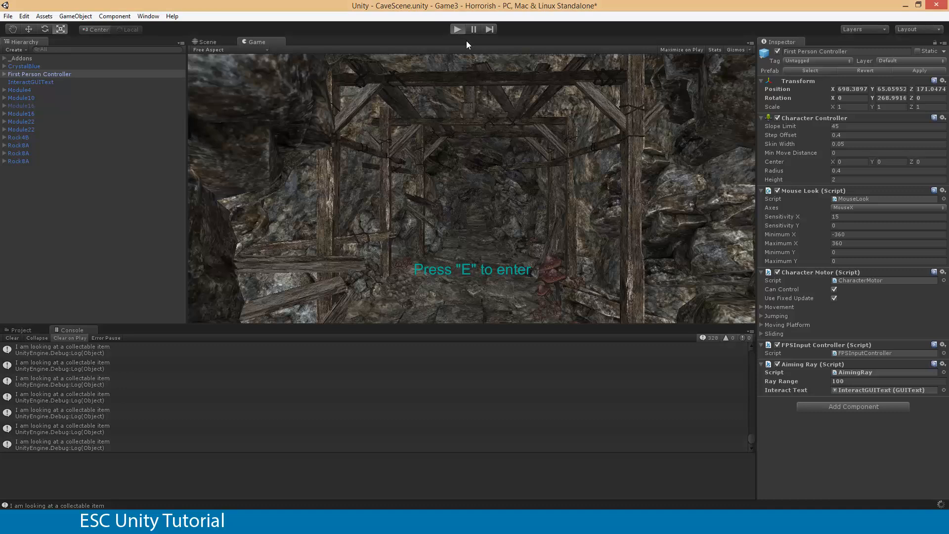
Run CaveScene in Unity, walk a short way forward, and stop the game.
key("ctrl+p")
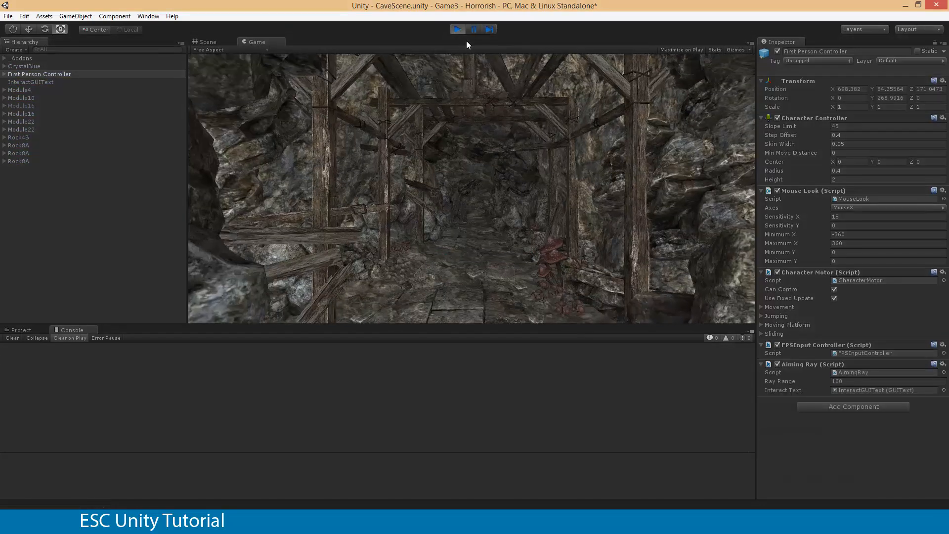
key("w")
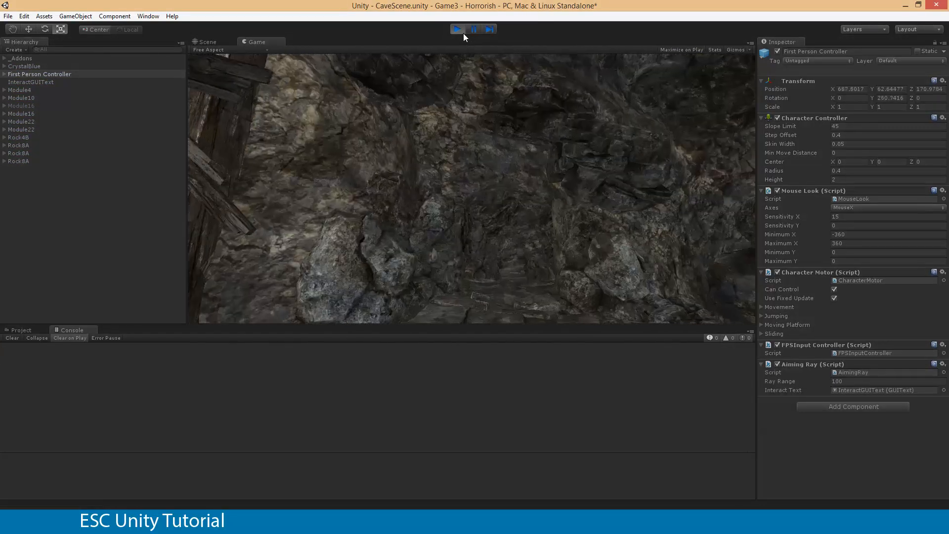
key("ctrl+p")
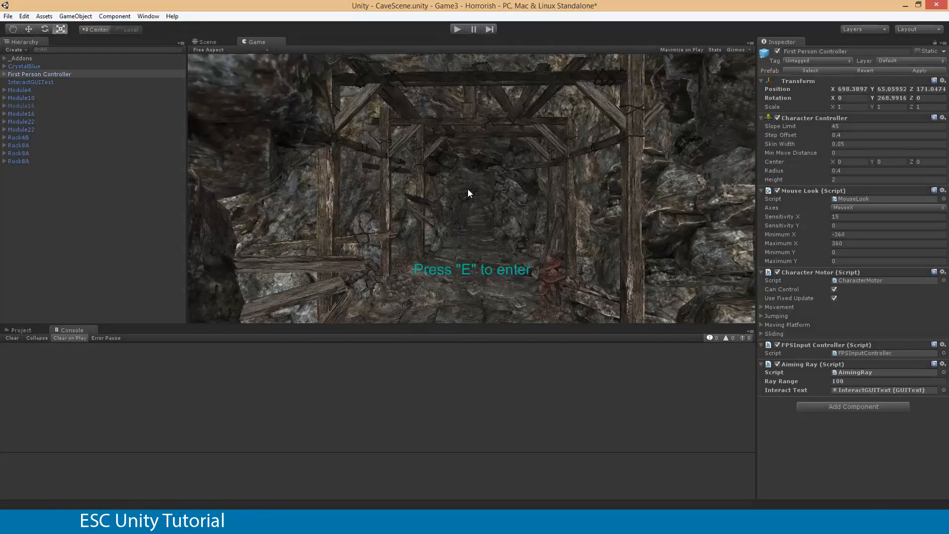
Place a second CrystalBlue from Underworld's Prefabs_LODed folder on the path in front of the First Person Controller.
left_click(207, 42)
left_click_drag(310, 99, 477, 55, "alt")
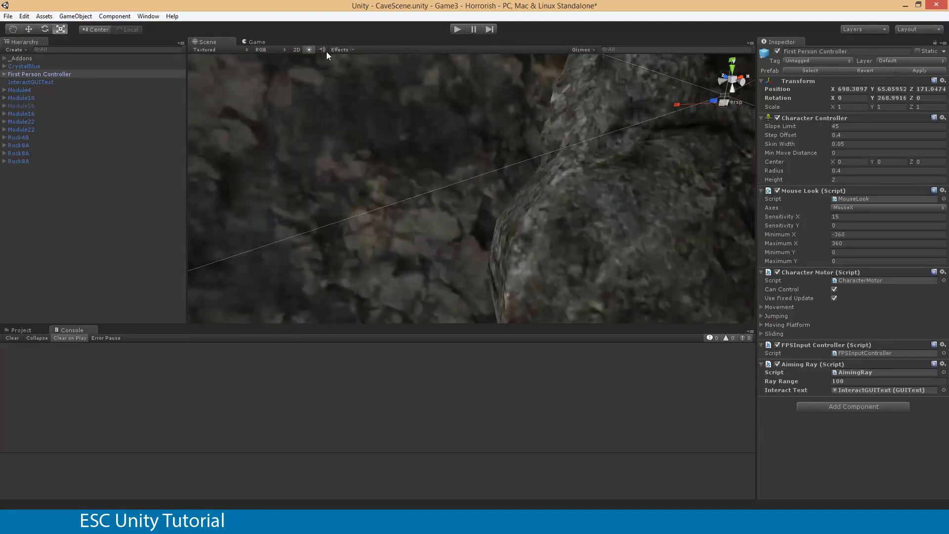
left_click(82, 75)
key("f")
right_click_drag(459, 167, 588, 217)
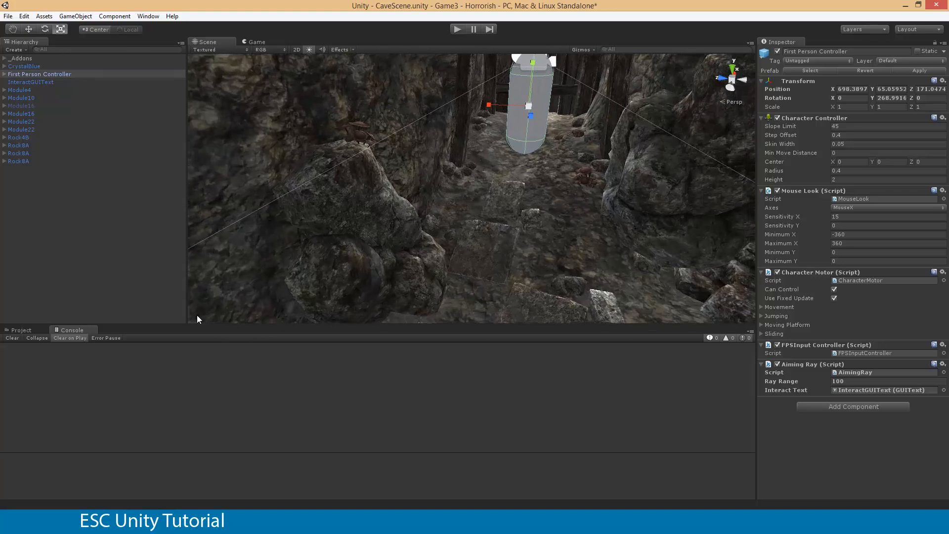
left_click(19, 330)
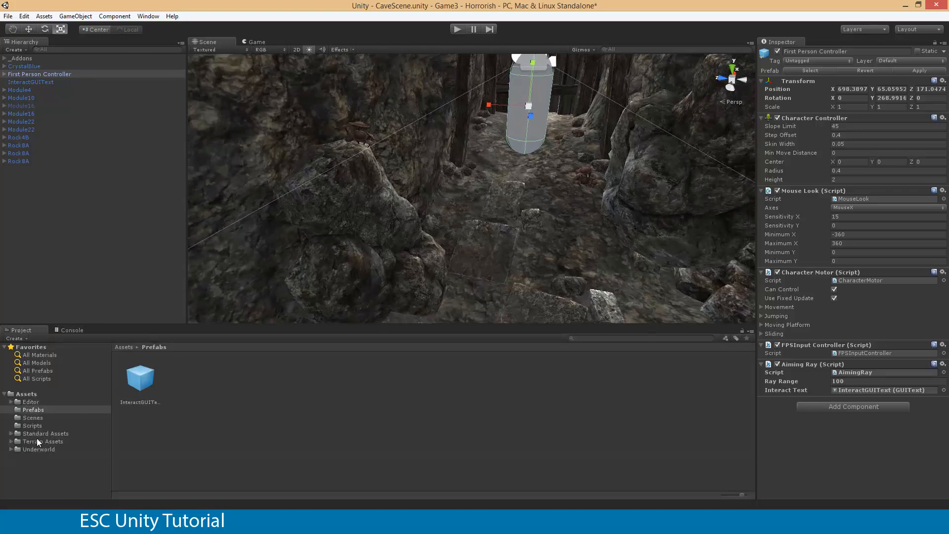
left_click(31, 449)
double_click(227, 380)
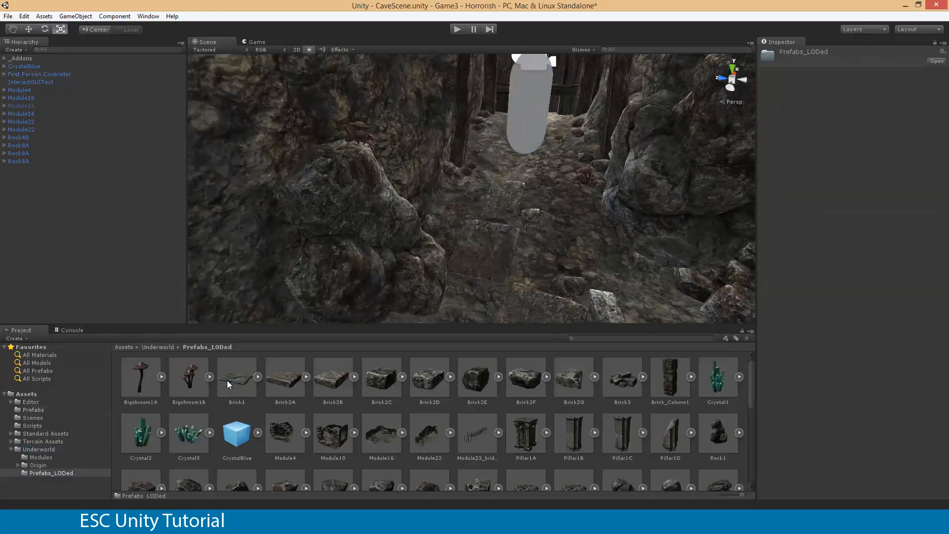
left_click_drag(241, 439, 513, 283)
Move the new CrystalBlue along the cave floor to about X 693.91, Z 171.96.
right_click_drag(543, 251, 418, 242)
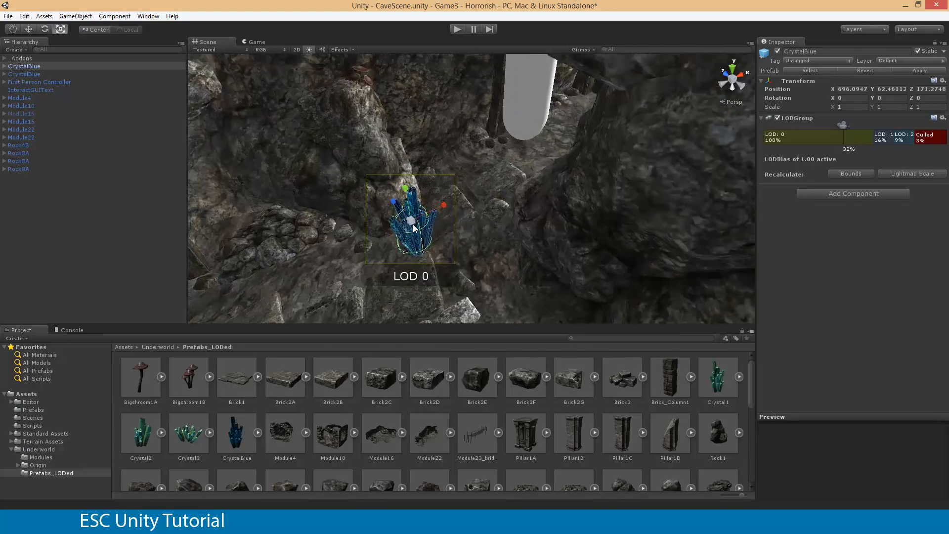
key("w")
left_click_drag(413, 228, 254, 267)
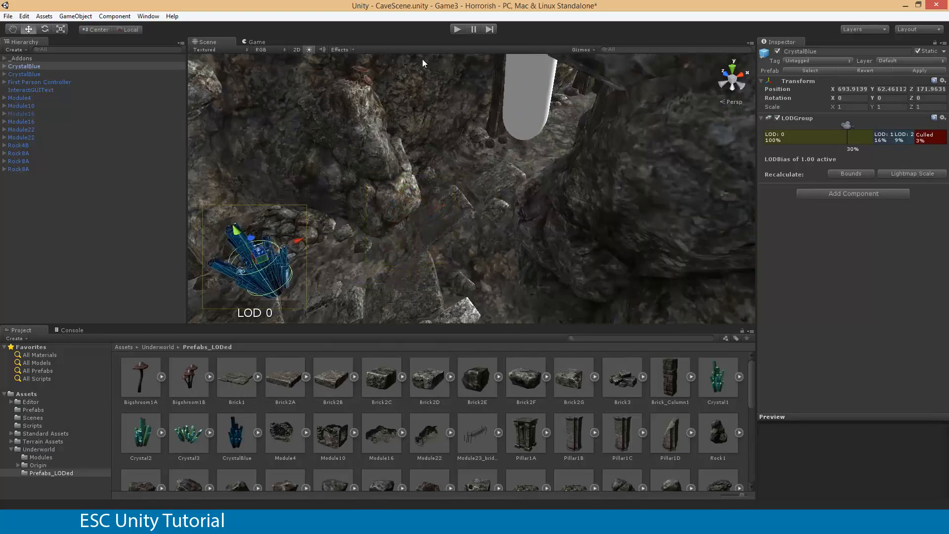
Run CaveScene, bring up the Console, walk up to the new blue crystal to test its collect prompt, and stop the game.
left_click(456, 29)
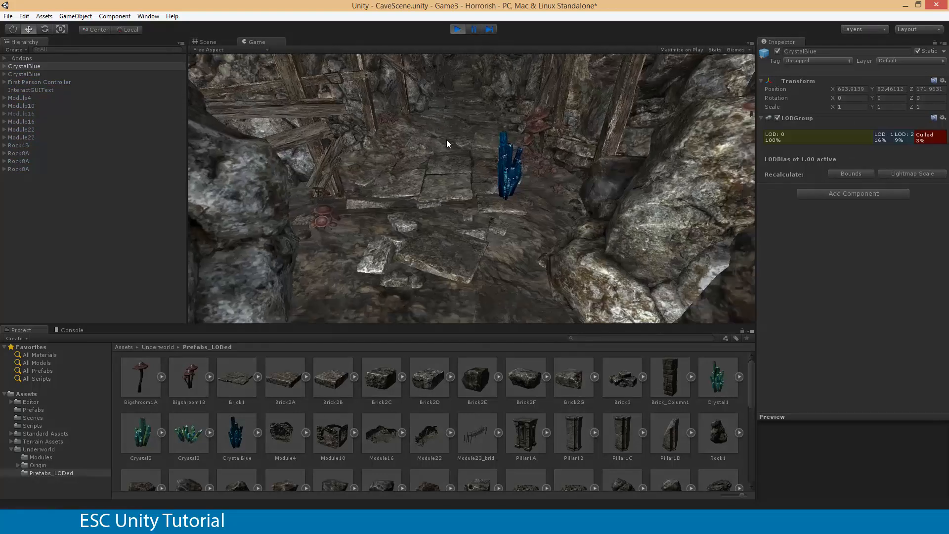
key("w")
key("w")
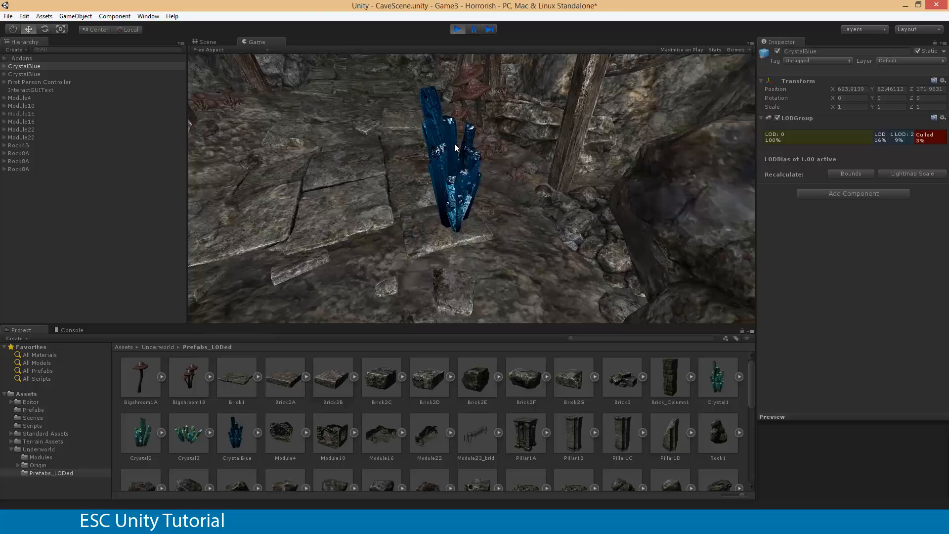
key("ctrl+shift+c")
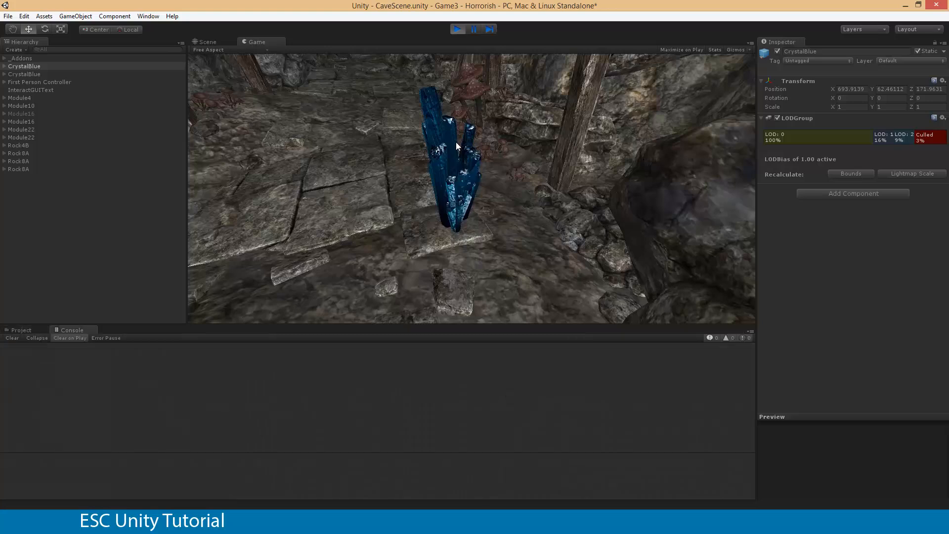
key("w")
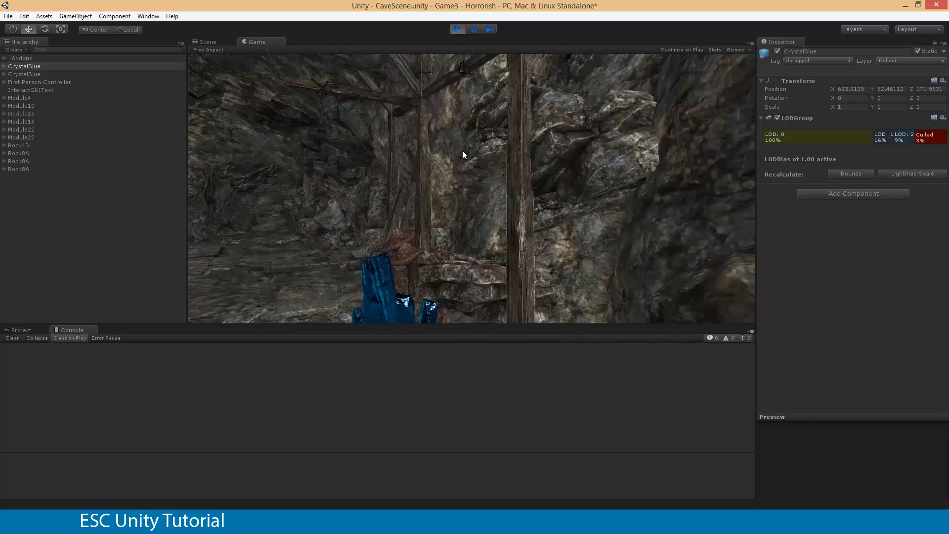
key("w")
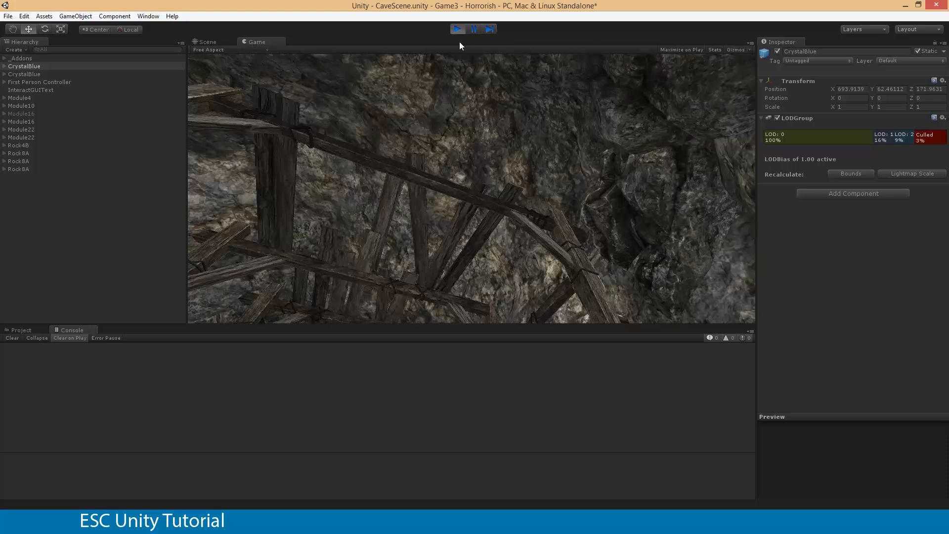
left_click(454, 28)
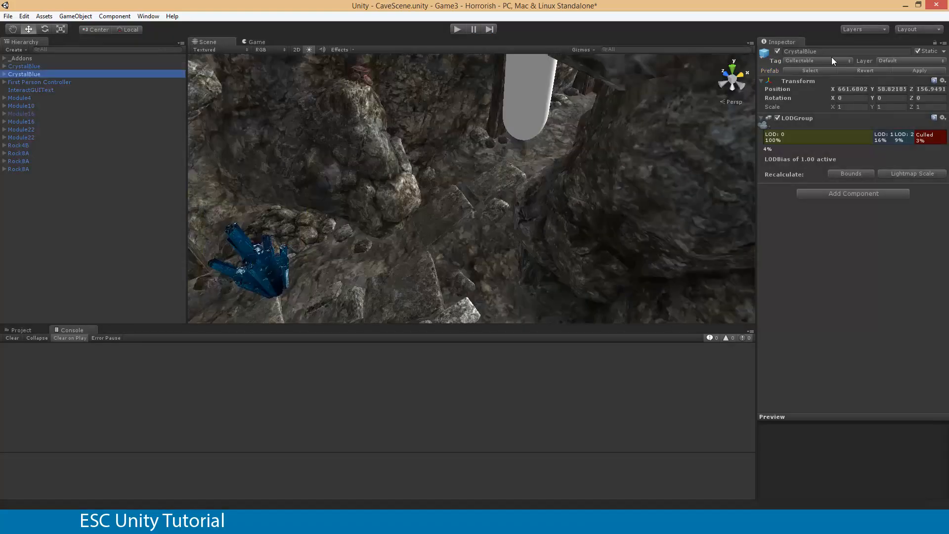
Tag the new CrystalBlue as Collectable, like the existing crystal, and frame it in the scene view.
left_click(15, 66)
double_click(25, 73)
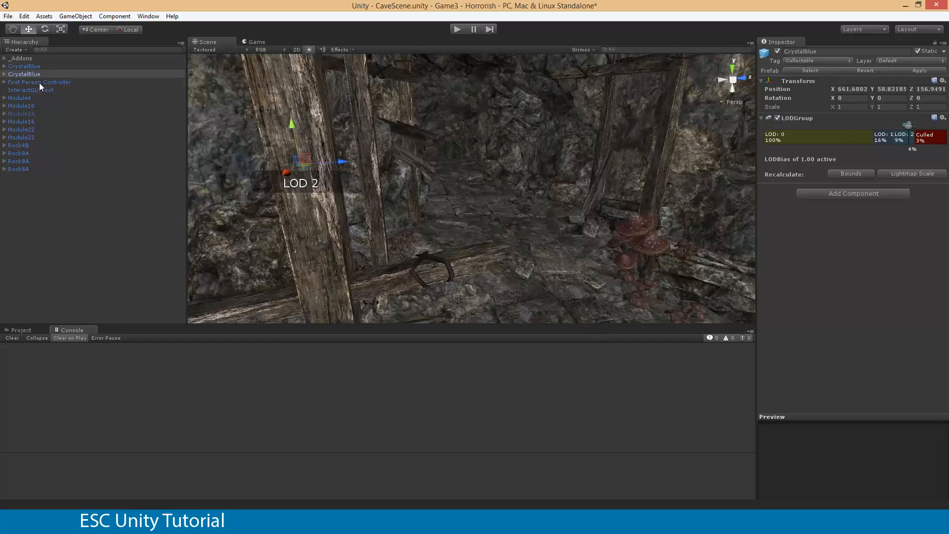
left_click(22, 66)
key("f")
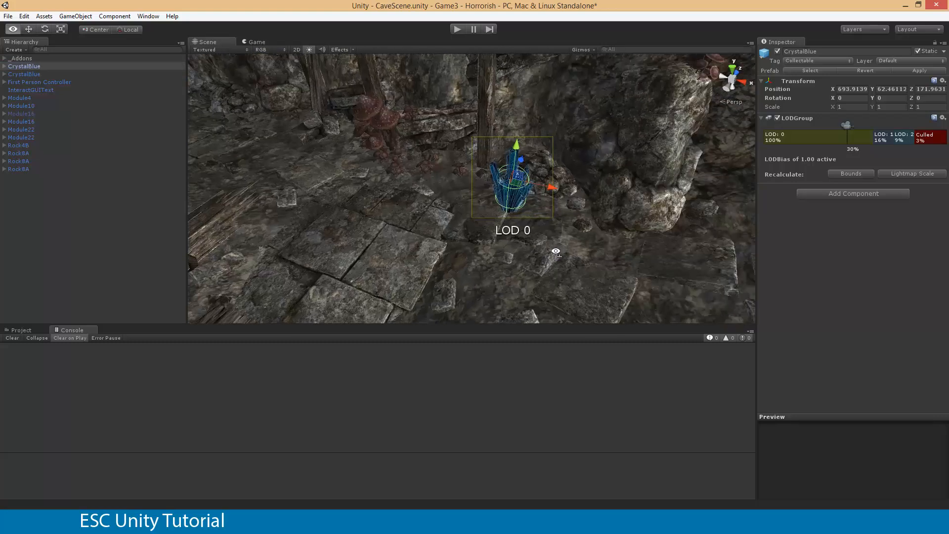
Run CaveScene, walk up to the new crystal, test the E key on it, and stop the game.
left_click(459, 29)
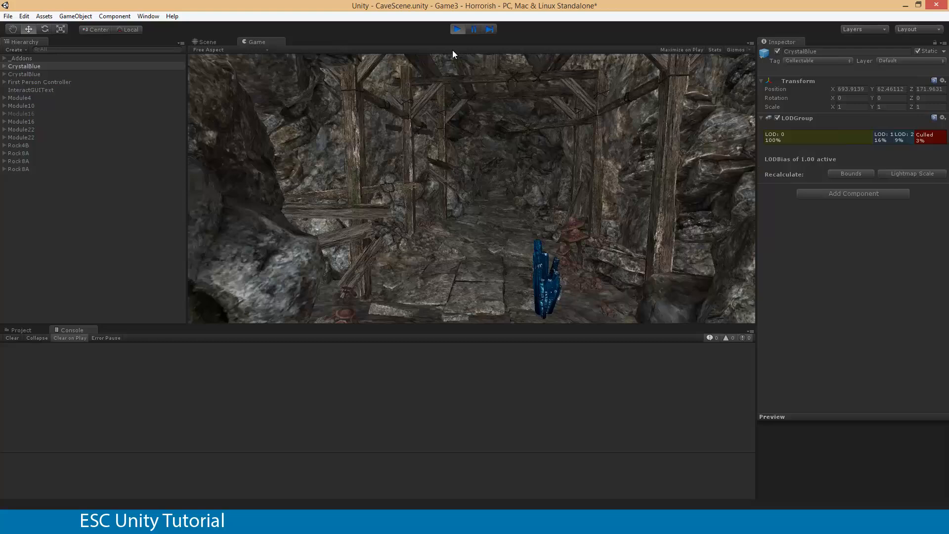
key("w")
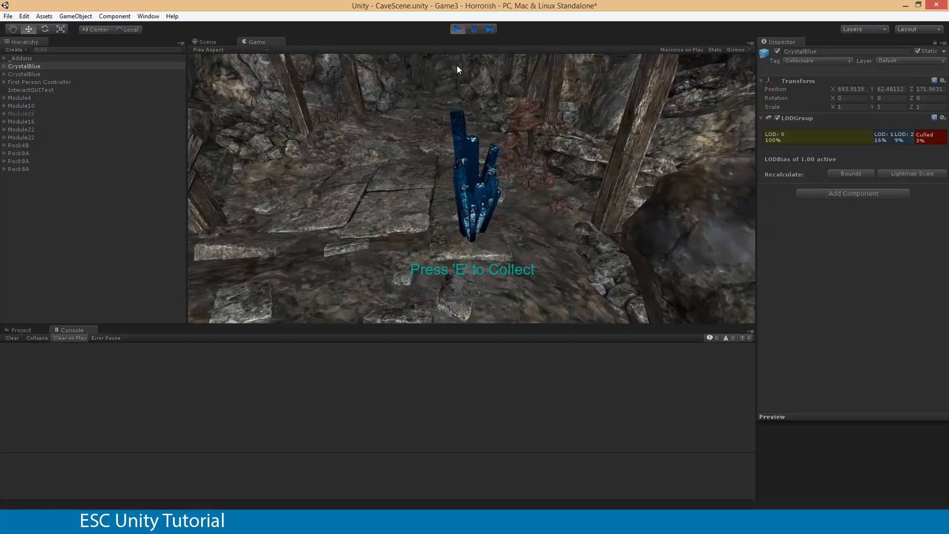
key("e")
key("e")
key("e")
key("e")
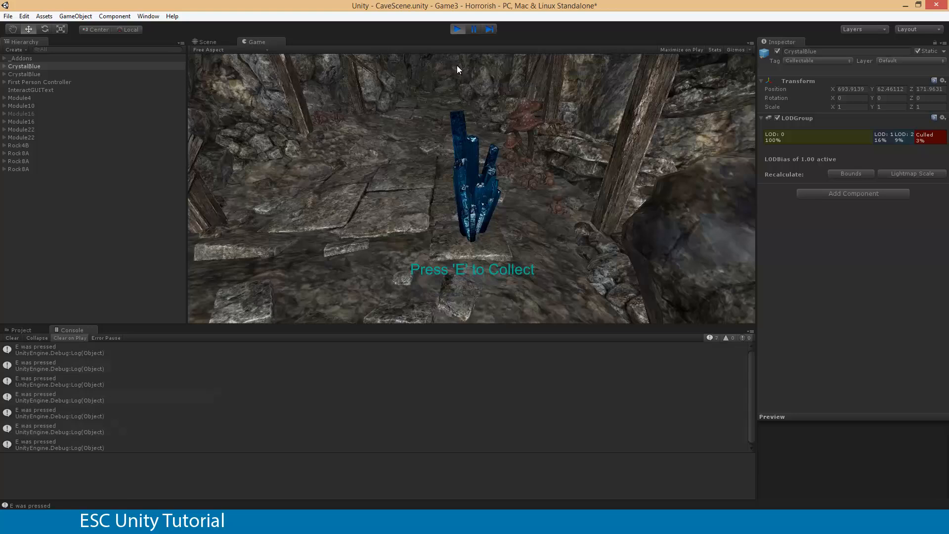
left_click(458, 29)
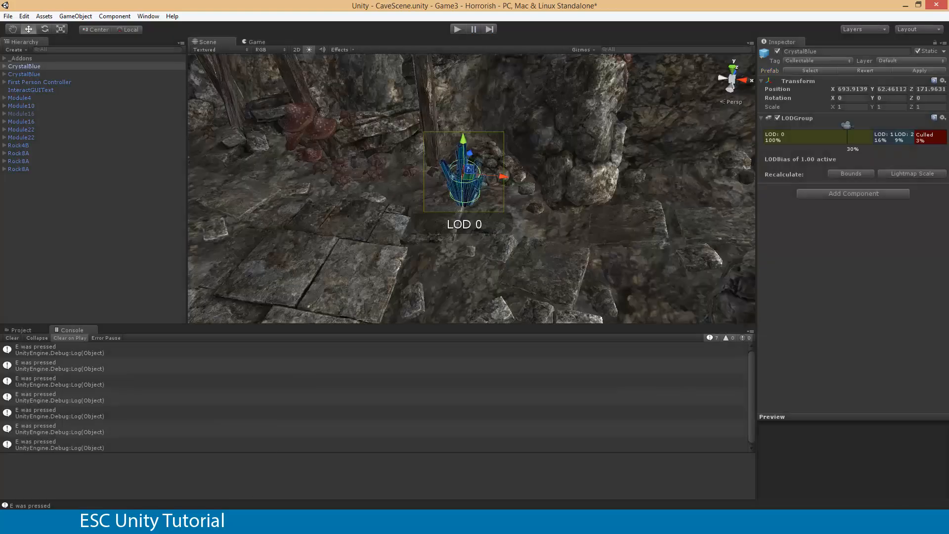
Switch to MonoDevelop and add the comments "//Add Score" and "//Delete the object" below "//Collect Object Bits." in AimingRay.js, separated by a blank line.
key("alt+Tab")
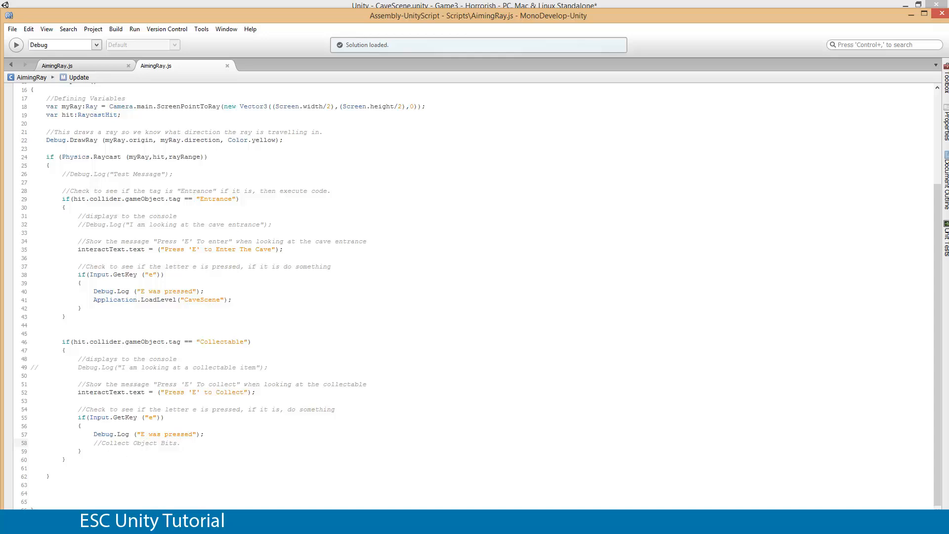
key("Return")
key("Return")
key("Return")
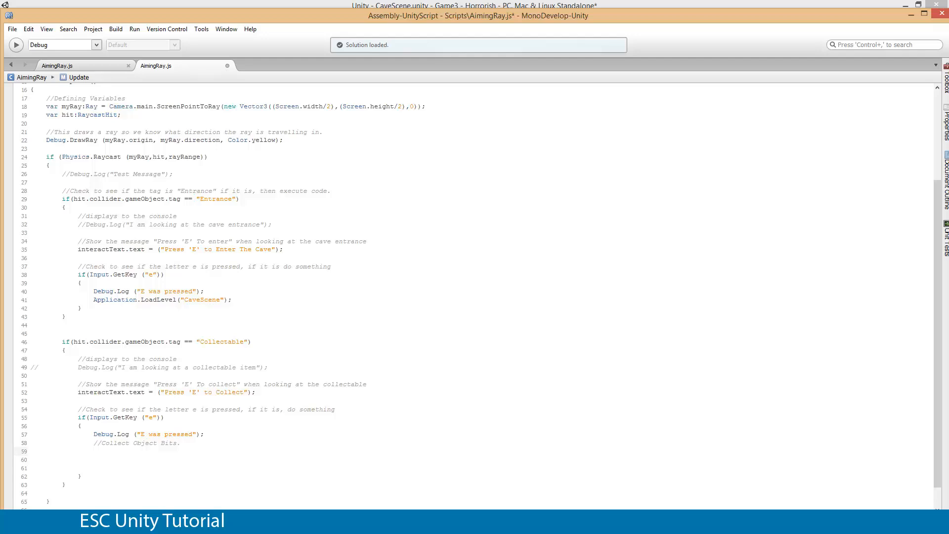
type("//Add Score")
key("Return")
key("Return")
type("//Delete the object")
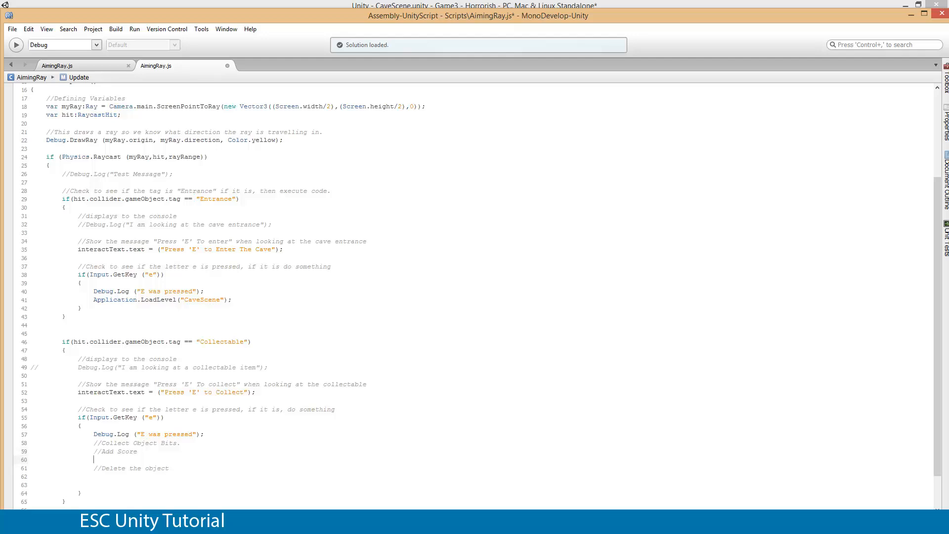
Declare "var score:int = 0;" below the interactText variable at the start of AimingRay.js and save the script.
scroll(223, 425, "up", 5)
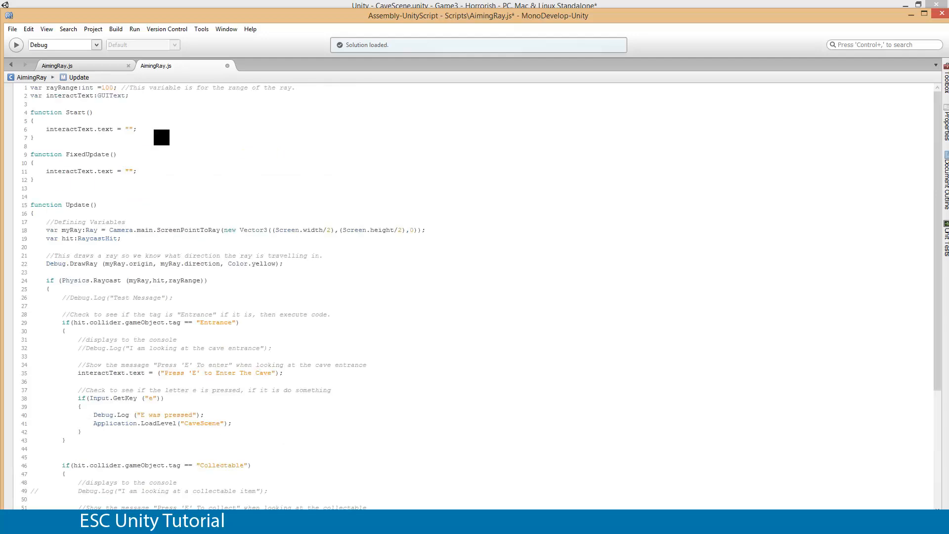
left_click(138, 98)
key("Return")
key("Return")
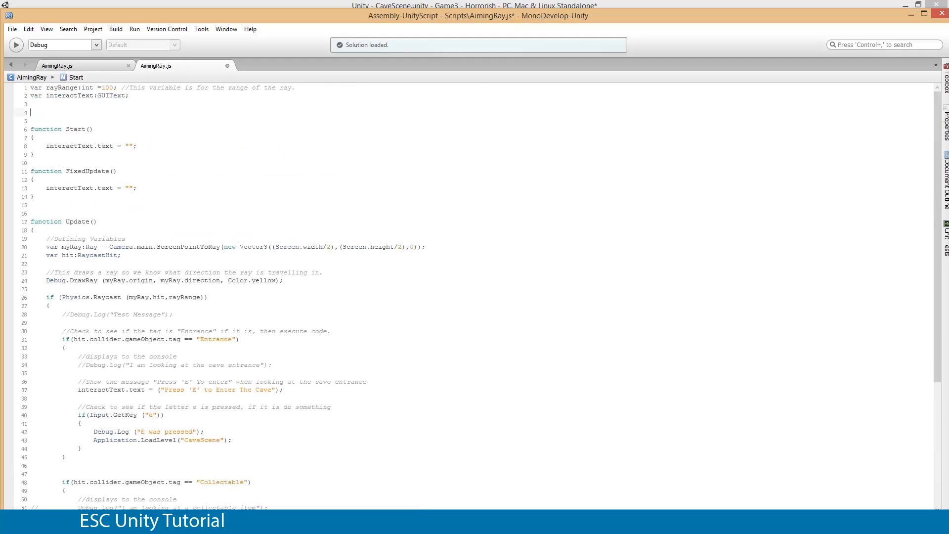
key("BackSpace")
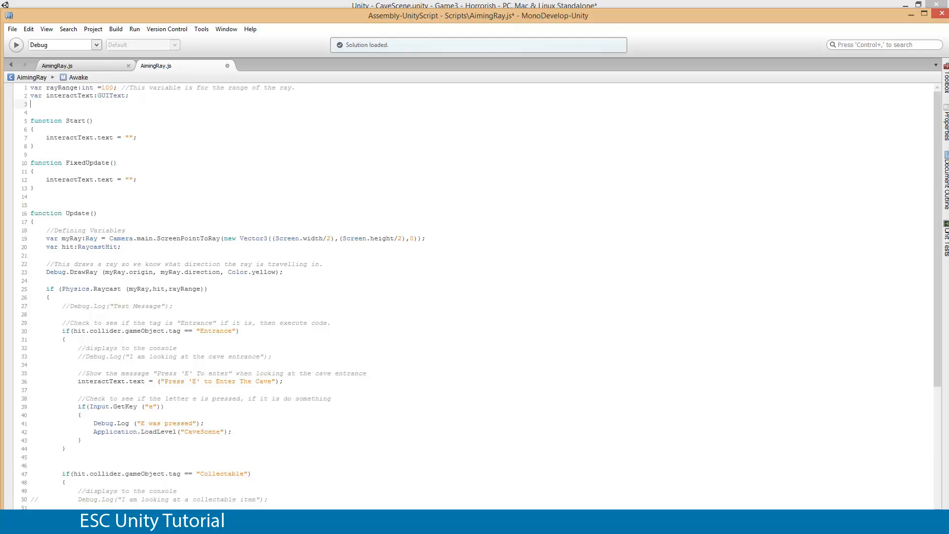
type("var score")
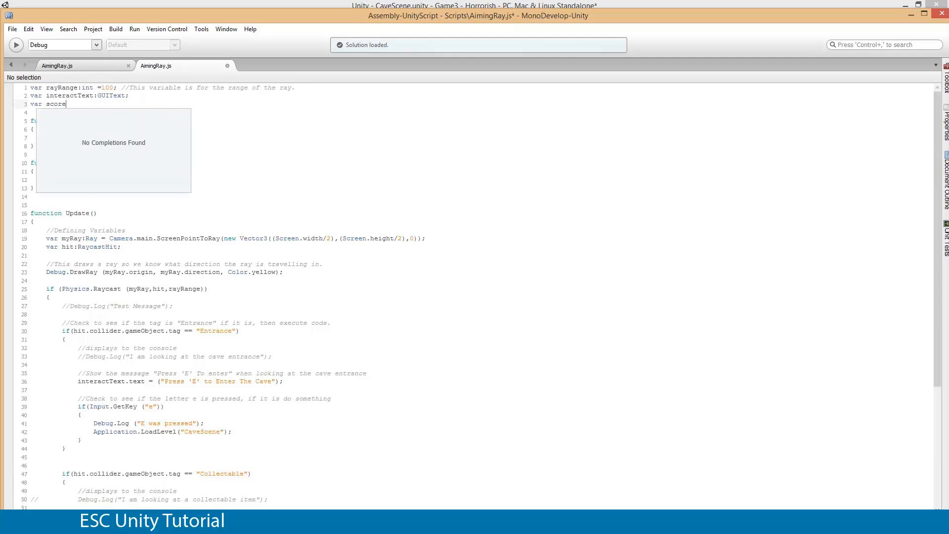
type(":int")
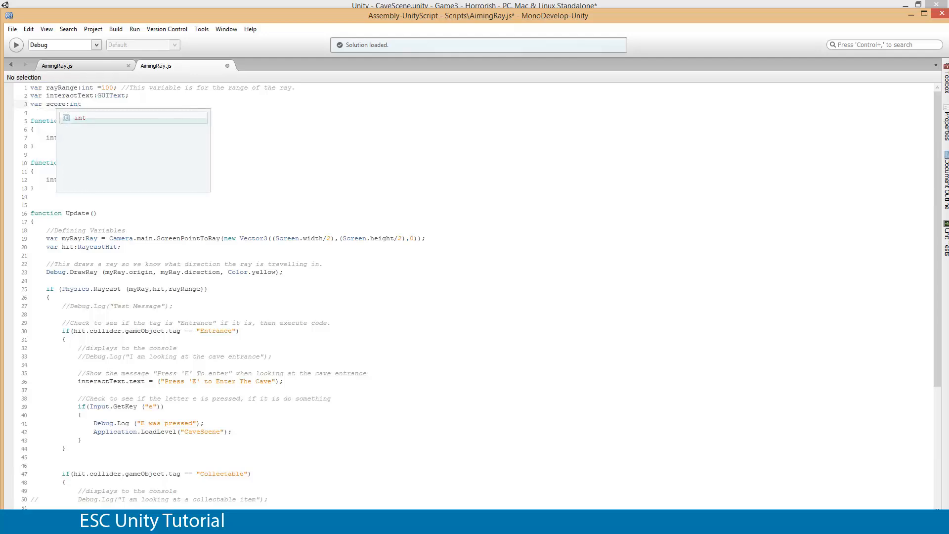
type(" = 0;")
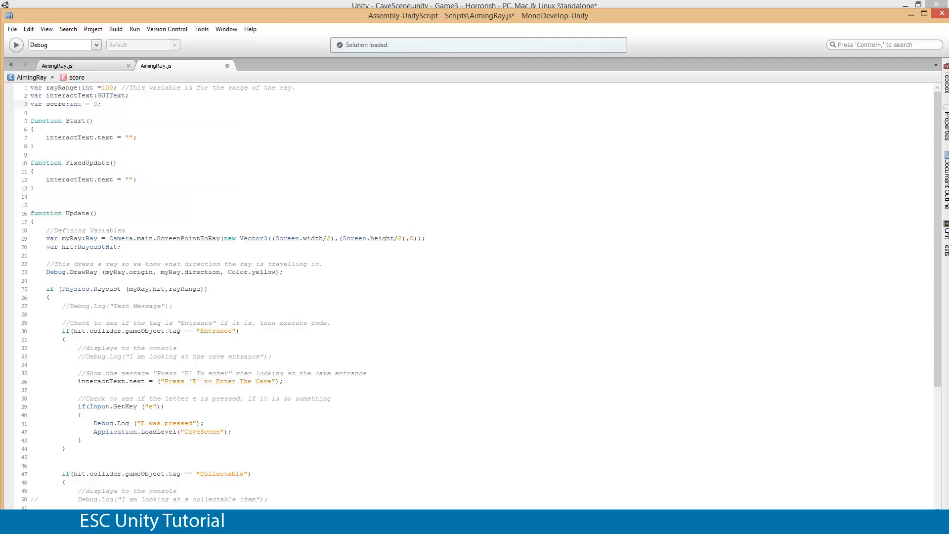
key("ctrl+s")
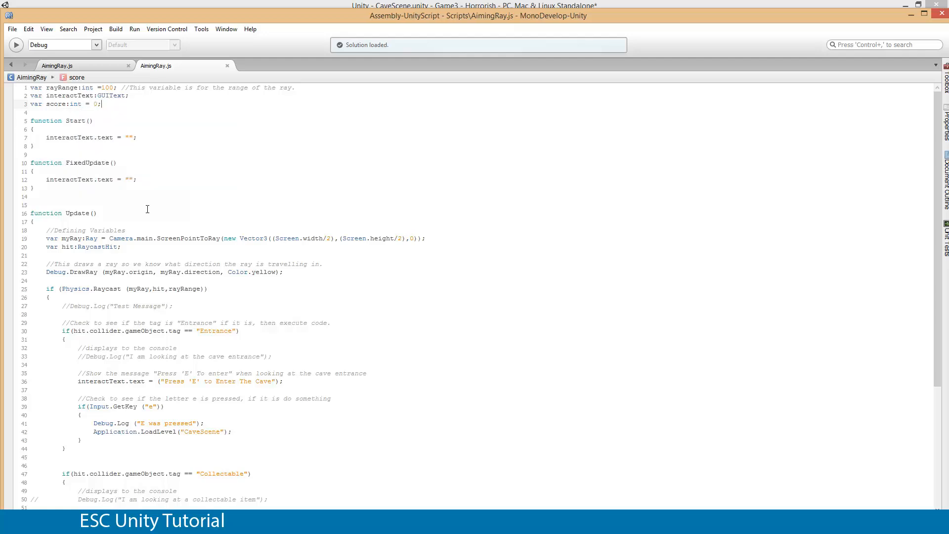
Append the comment "//This is for collectables." to the score variable's declaration.
type("//")
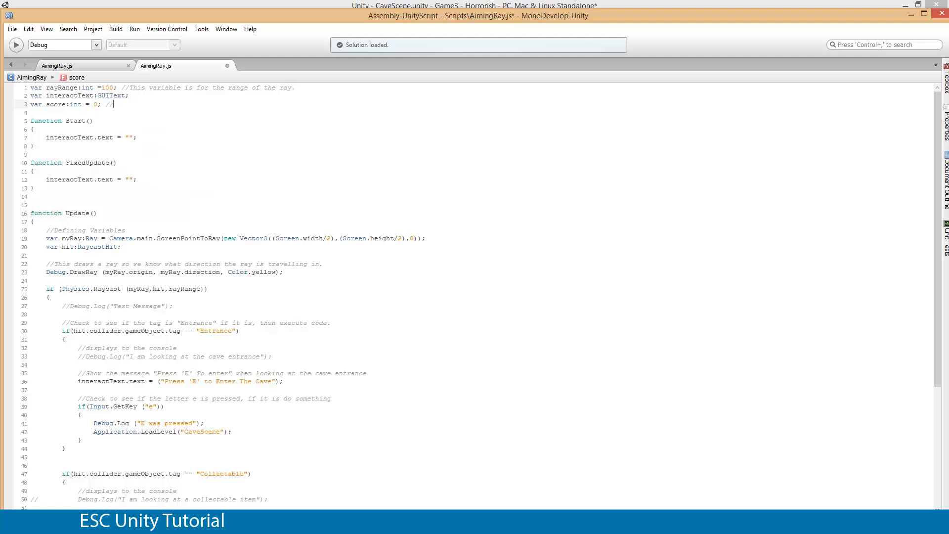
type("This is for collectav")
key("BackSpace")
type("bles.")
Add the line "score = score + 1;" under the "//Add Score" comment in the collectable's E-key block.
scroll(102, 414, "down", 7)
left_click(102, 414)
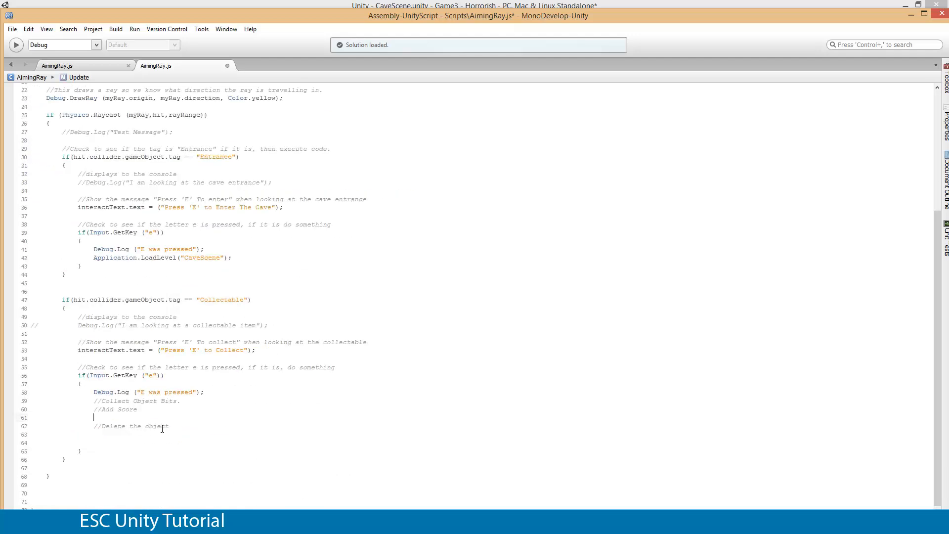
type("score = score ")
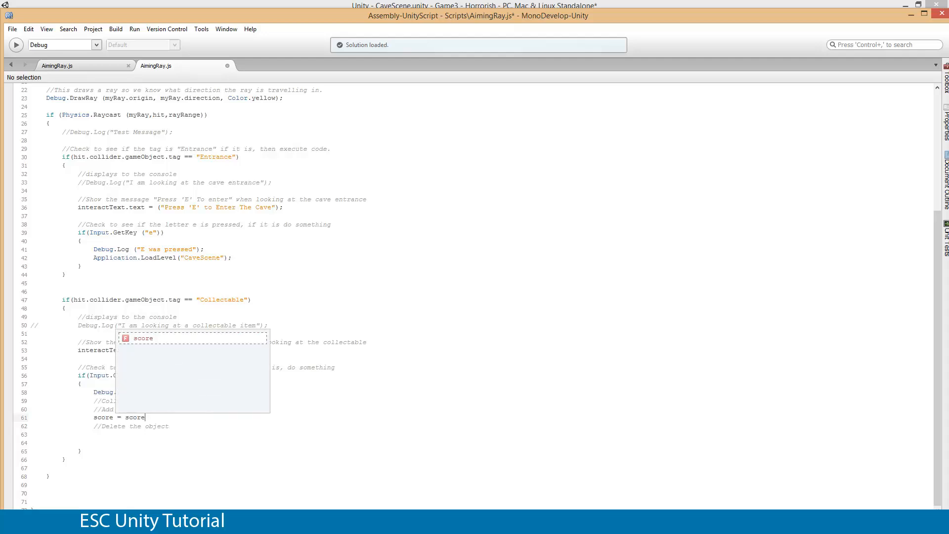
type("+1")
key("BackSpace")
type("1;")
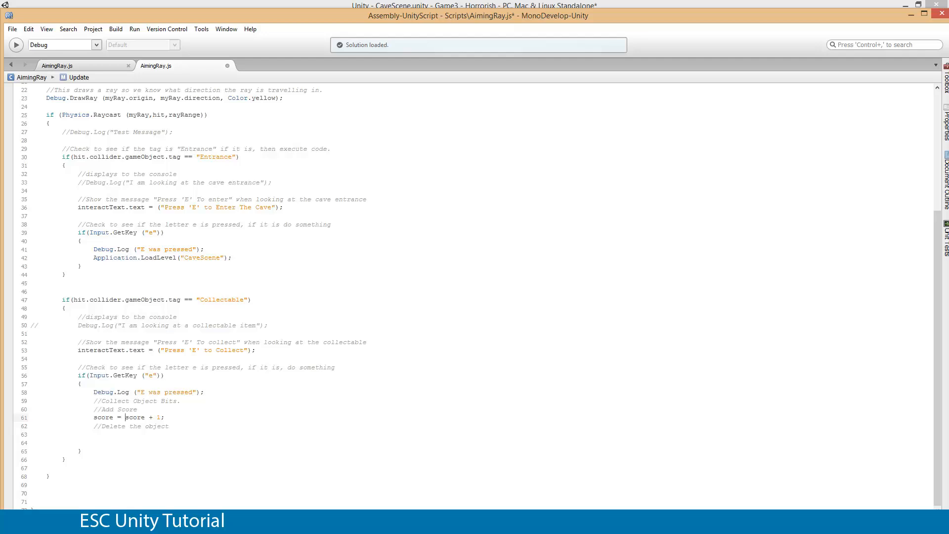
double_click(158, 418)
left_click(117, 409)
double_click(112, 418)
double_click(130, 418)
double_click(159, 418)
Add "Destroy(hit.collider.gameObject);" under the "//Delete the object" comment, reusing the object reference from the Collectable tag check, and save the script.
left_click(148, 434)
type("Destroy")
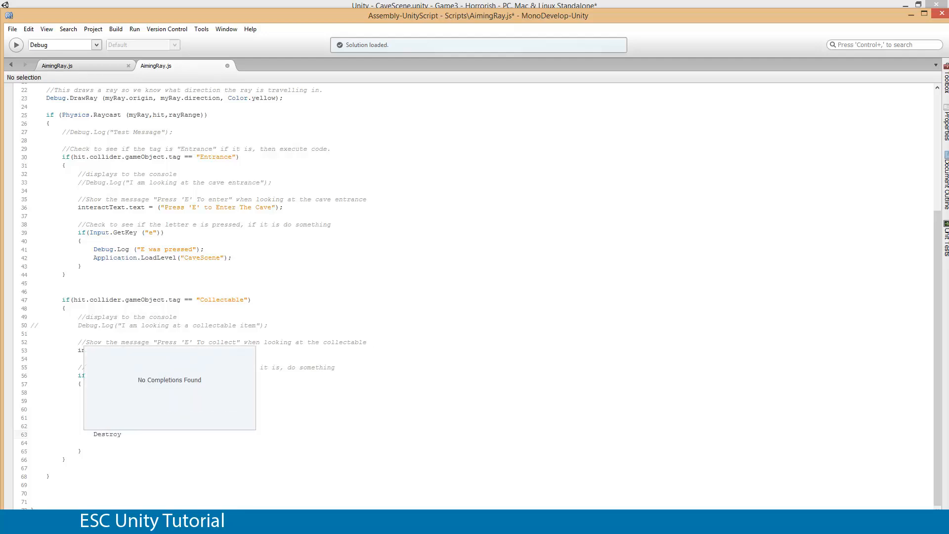
type("(")
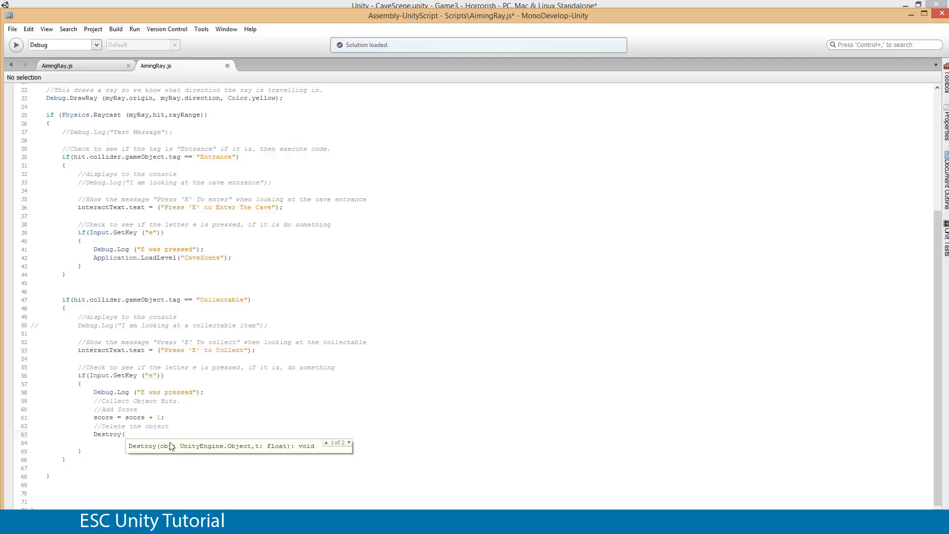
type("other)")
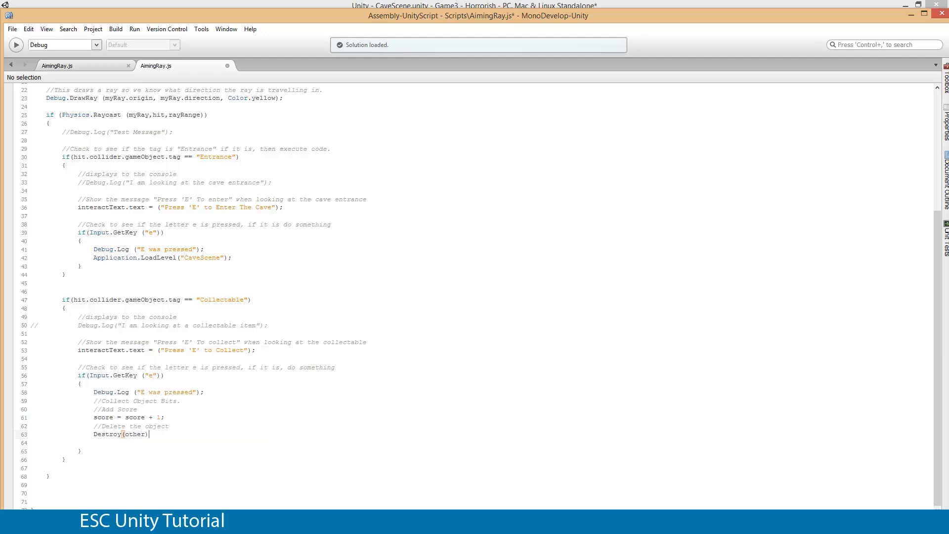
left_click_drag(71, 300, 165, 300)
key("ctrl+c")
left_click_drag(148, 434, 124, 434)
key("ctrl+v")
left_click(261, 436)
type(";")
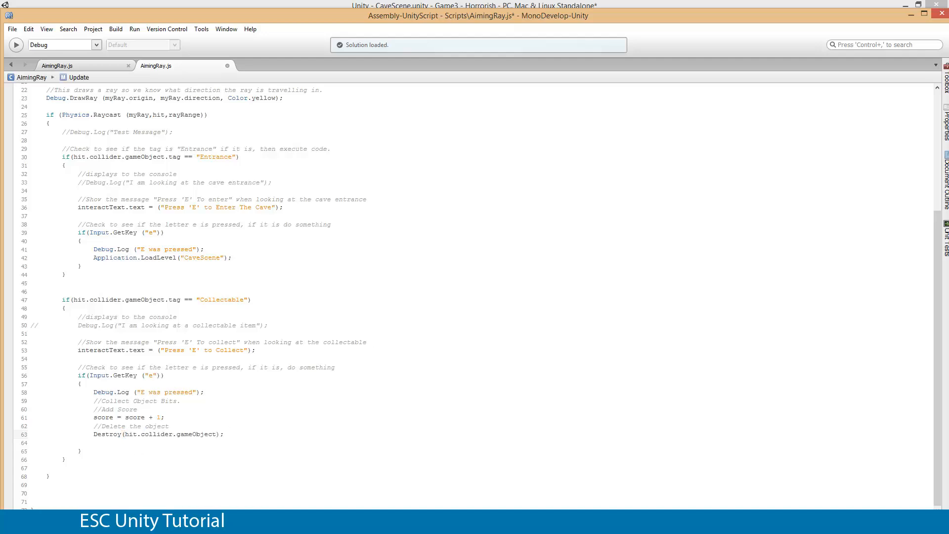
key("ctrl+s")
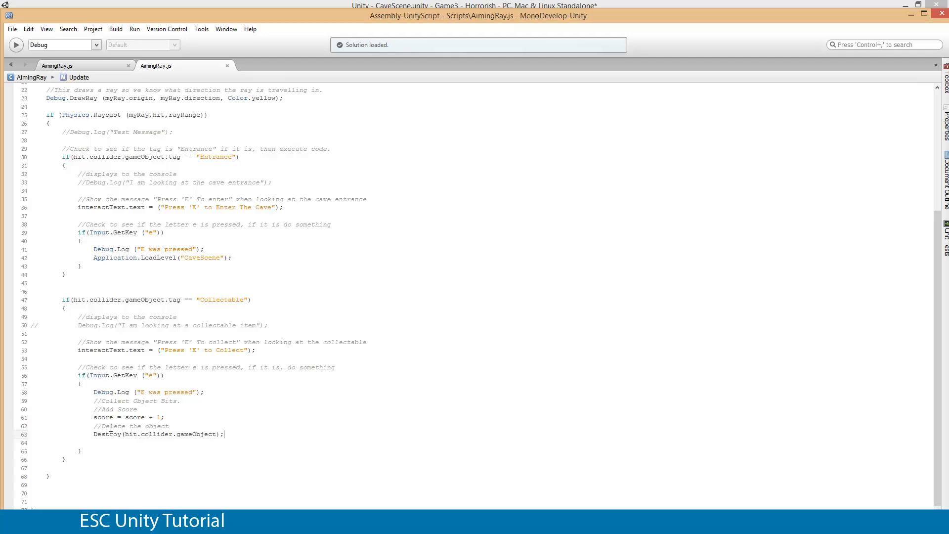
Add the line "Debug.Log (score);" below "score = score + 1;" in the collectable's E-key block and save the script.
left_click_drag(93, 418, 171, 418)
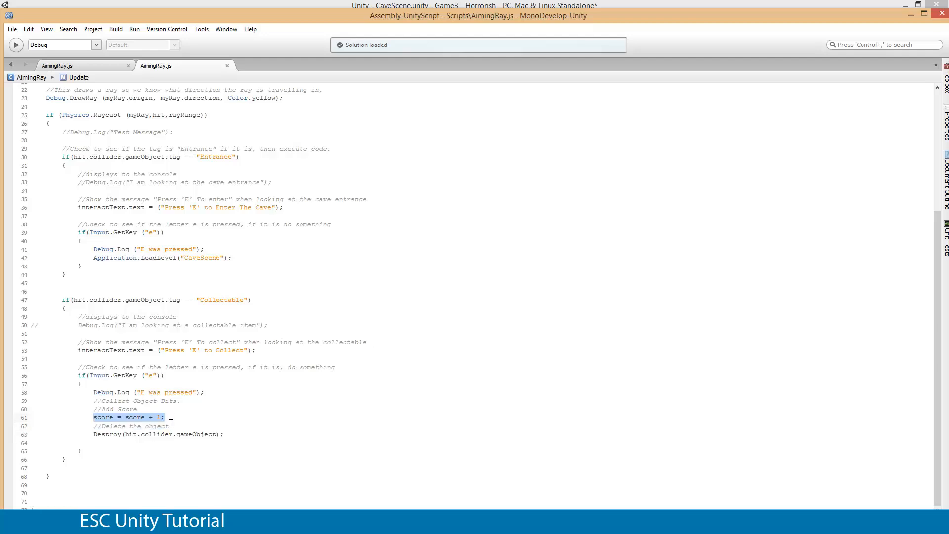
left_click(164, 418)
key("Return")
type("Debug>log")
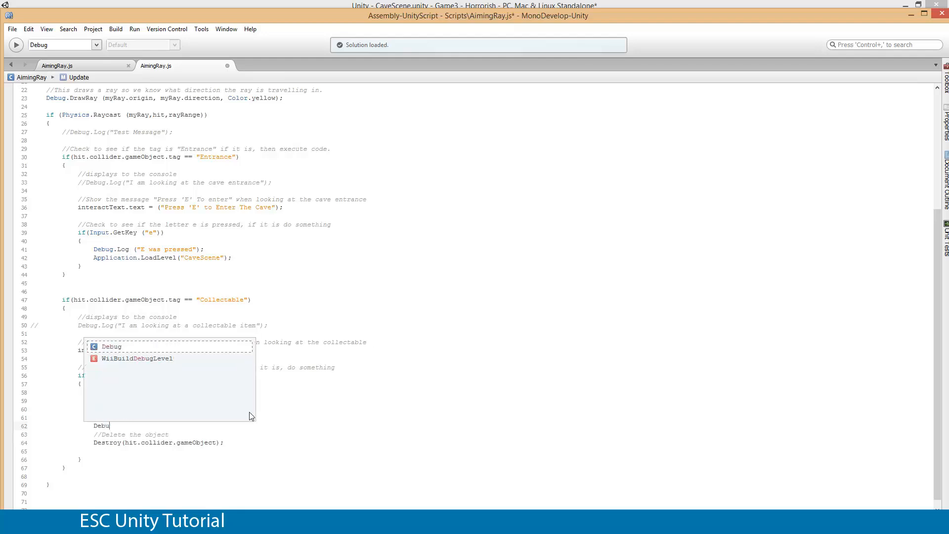
key("Left")
key("Left")
key("Left")
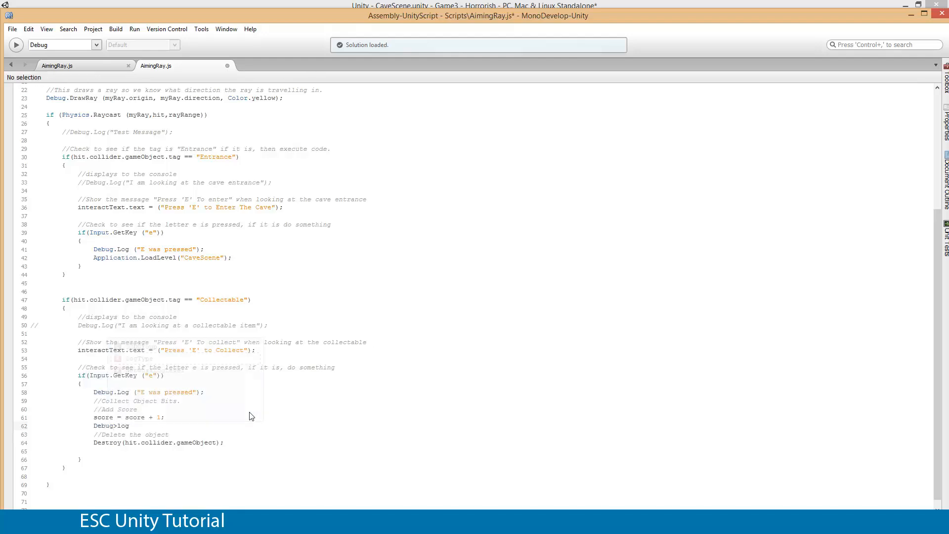
key("BackSpace")
type(".")
key("Delete")
type("L")
key("Right")
key("Right")
type("(")
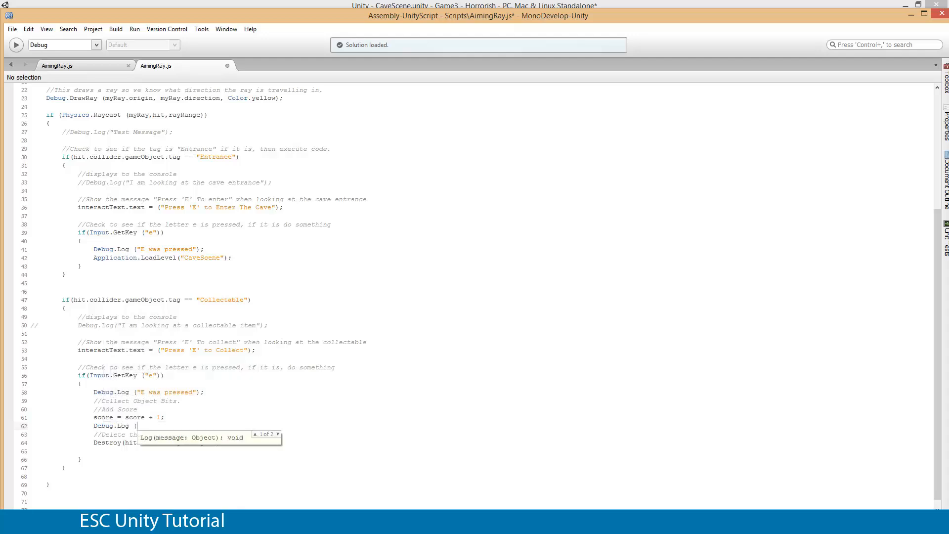
type("score);")
key("ctrl+s")
key("ctrl+shift+Left")
key("Left")
double_click(147, 426)
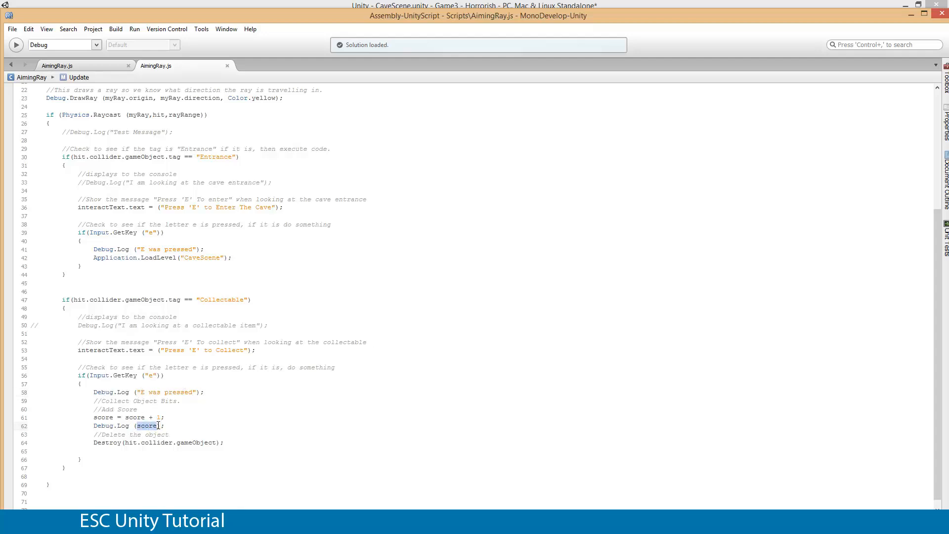
double_click(102, 417)
left_click(157, 426)
Switch to Unity and run the CaveScene in play mode to test the collectable crystal.
left_click(164, 522)
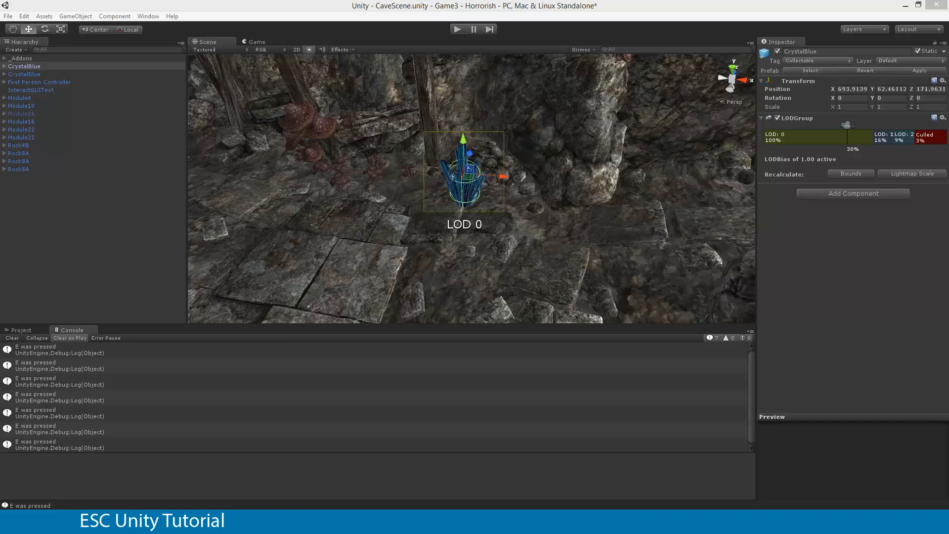
left_click(455, 29)
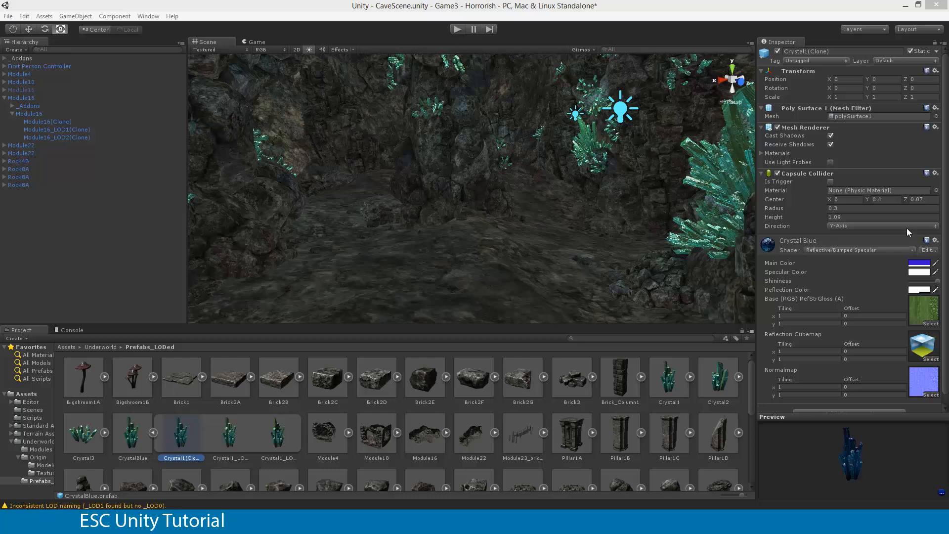
Examine the CrystalBlue prefab's three LOD meshes in Prefabs_LODed and look for the Crystal Blue material in the Textures folder.
left_click(237, 435)
left_click(275, 432)
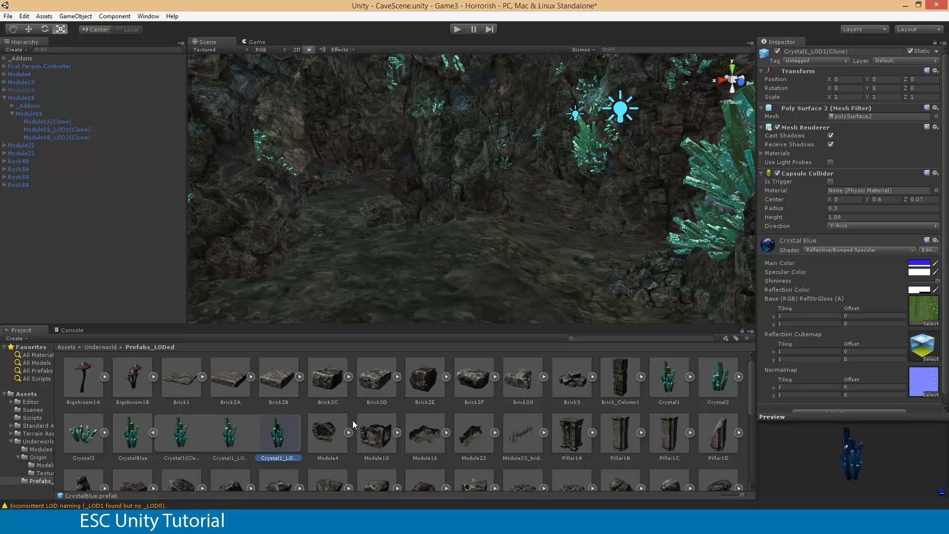
left_click(190, 436)
left_click(44, 473)
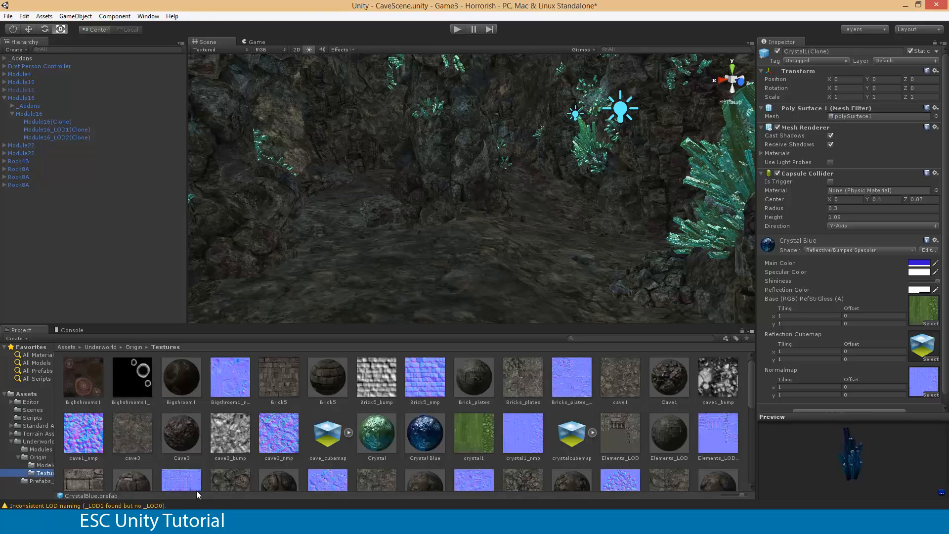
mouse_move(431, 433)
left_mouse_down()
mouse_move(677, 391)
mouse_move(885, 384)
mouse_move(923, 409)
mouse_move(917, 392)
mouse_move(928, 416)
mouse_move(419, 426)
left_mouse_up()
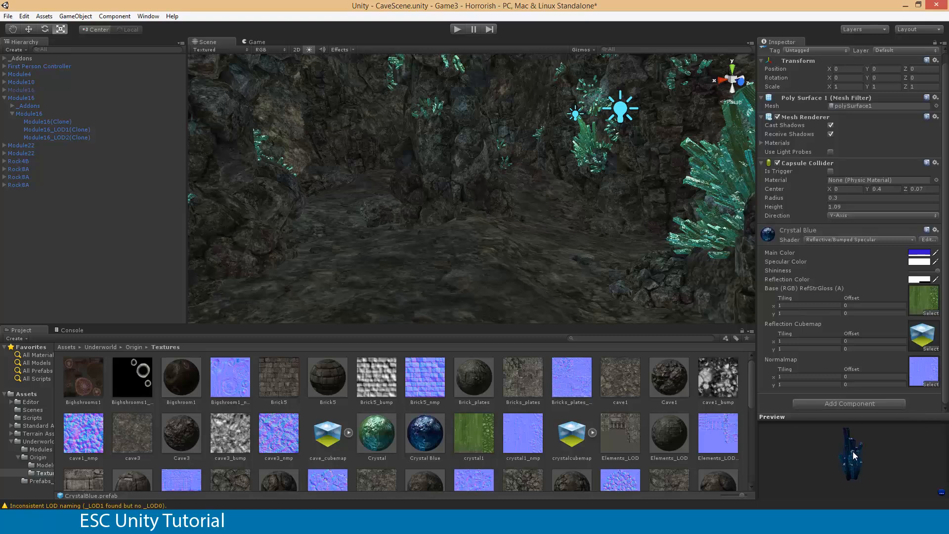
left_click(37, 479)
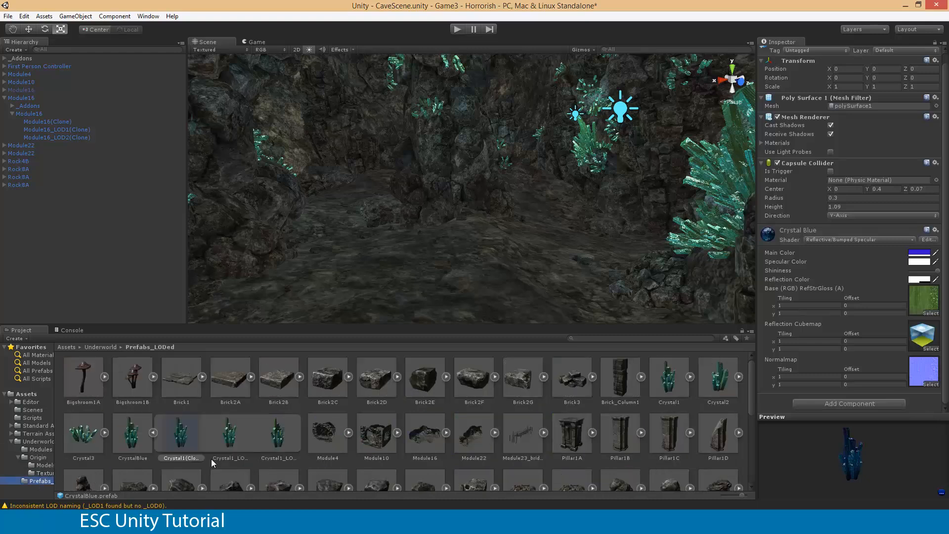
left_click(223, 438)
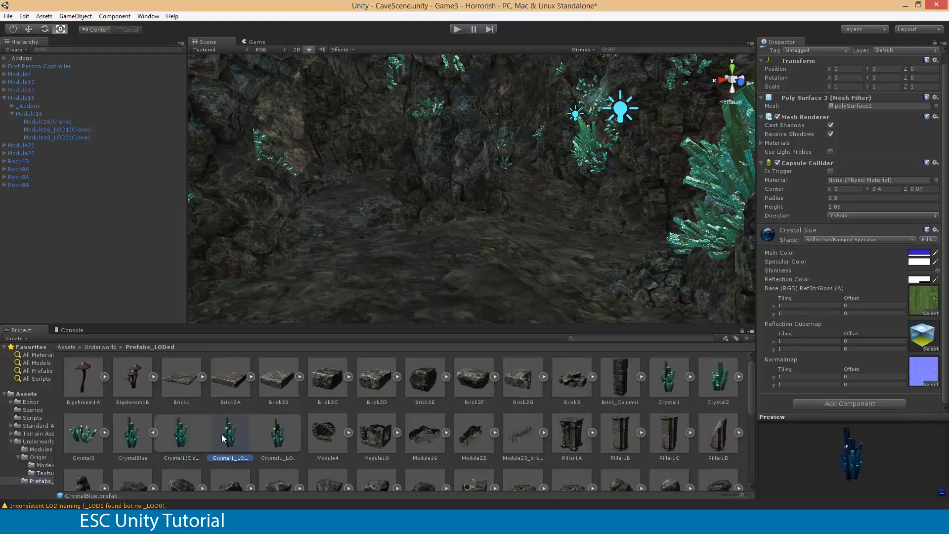
left_click(276, 442)
left_click(170, 437)
left_click(266, 434)
left_click(128, 437)
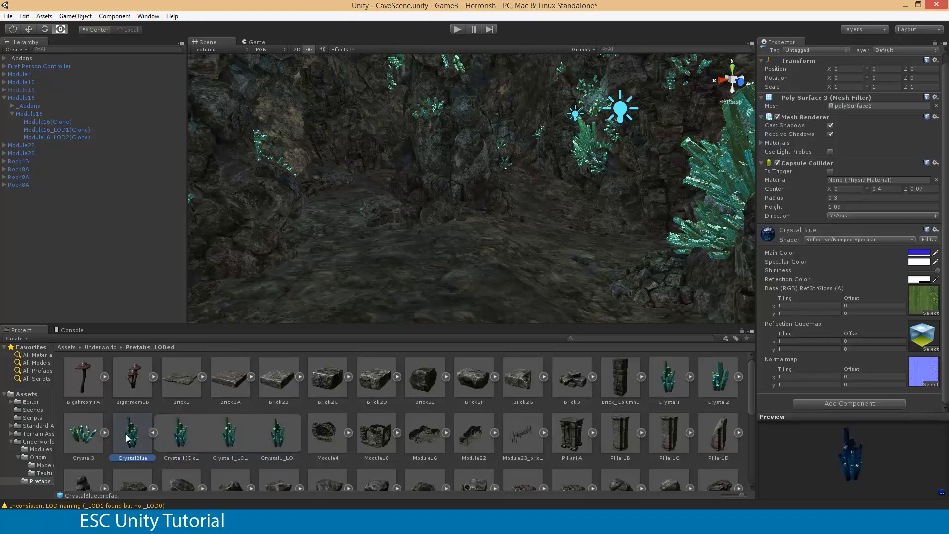
left_click(228, 439)
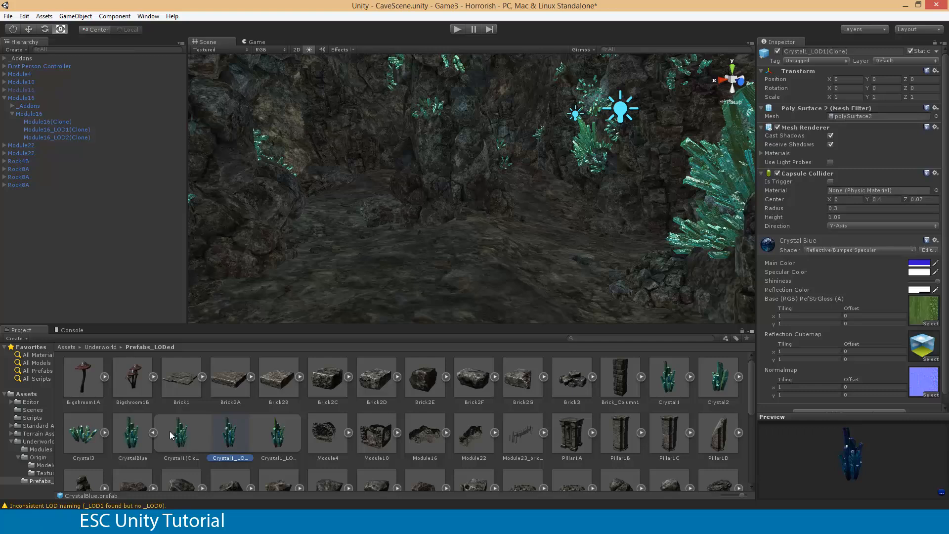
Place an instance of the CrystalBlue prefab on the cave floor and select it.
left_click(154, 433)
left_click_drag(130, 438, 385, 276)
left_click(441, 261)
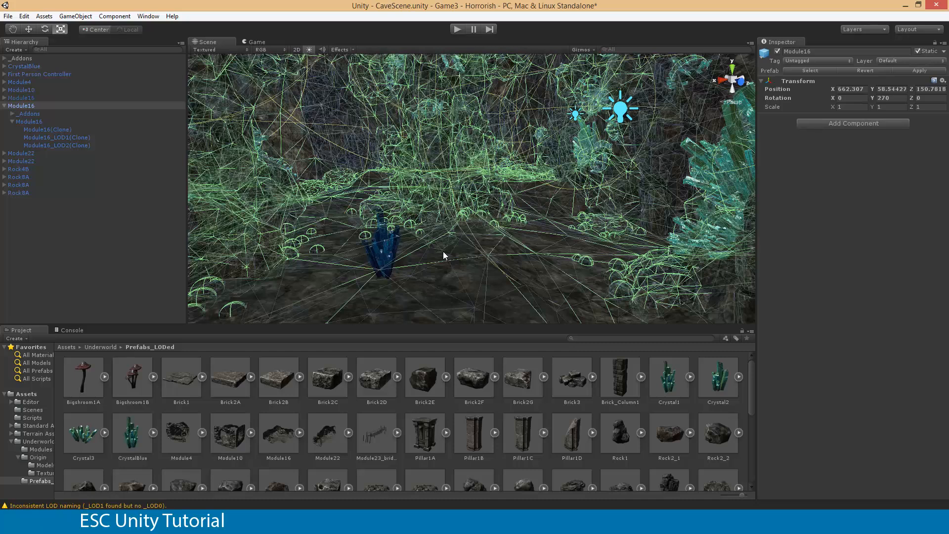
left_click(21, 67)
left_click(20, 193)
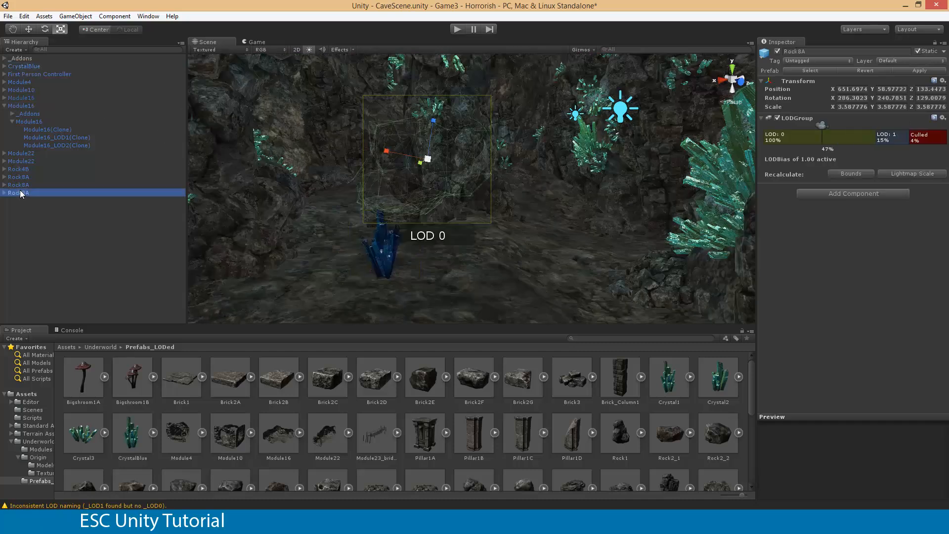
left_click_drag(292, 190, 509, 188, "alt")
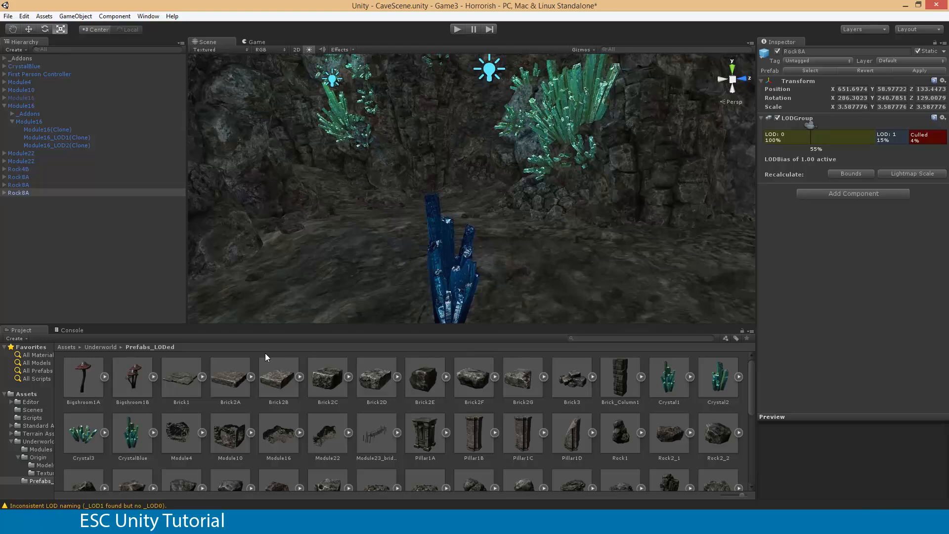
left_click(453, 288)
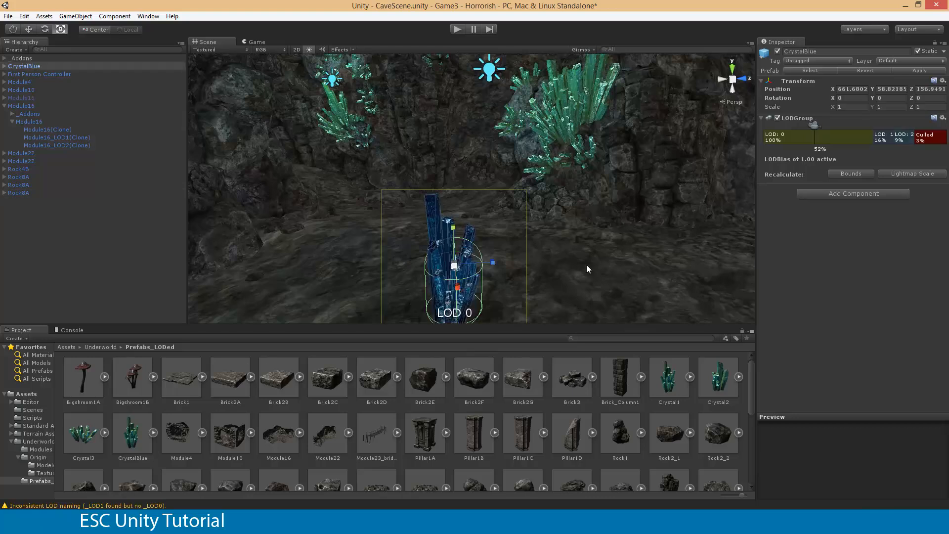
Set the Main Color of the crystal's Crystal Blue material to dark blue with R 2, G 0, B 56.
left_click(3, 66)
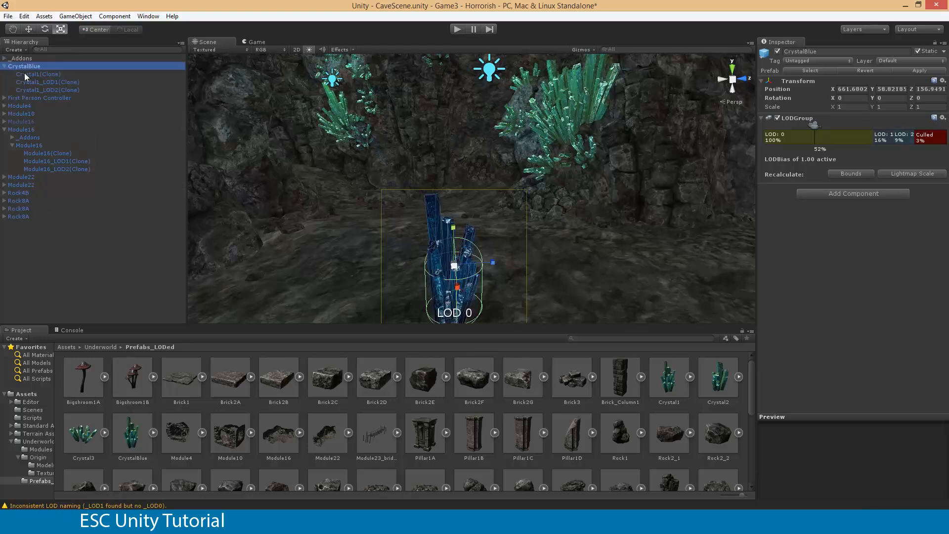
left_click(32, 82)
left_click(932, 273)
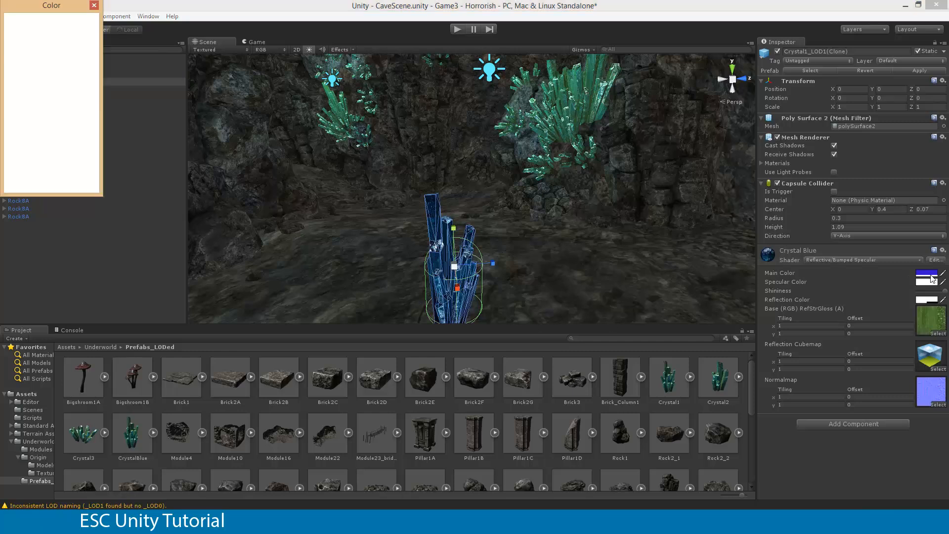
left_click(89, 65)
left_click(75, 65)
left_click_drag(77, 64, 105, 98)
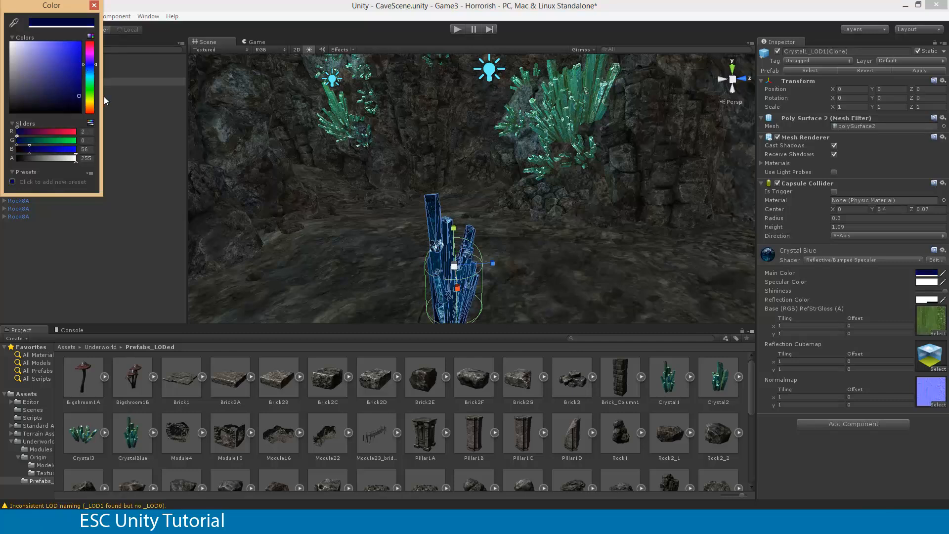
left_click(94, 5)
Examine the recoloured blue crystal from several angles against the green crystals on the cave walls.
left_click(445, 192)
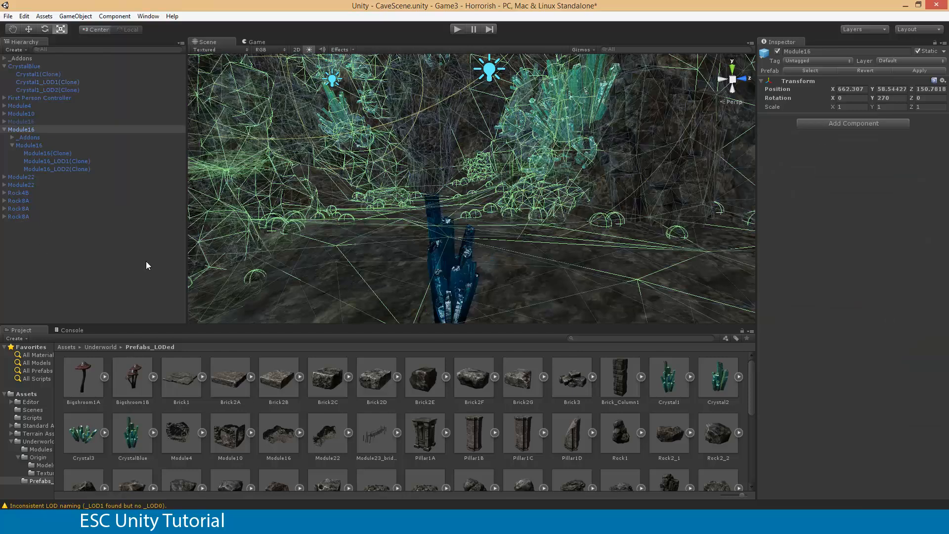
left_click(327, 260)
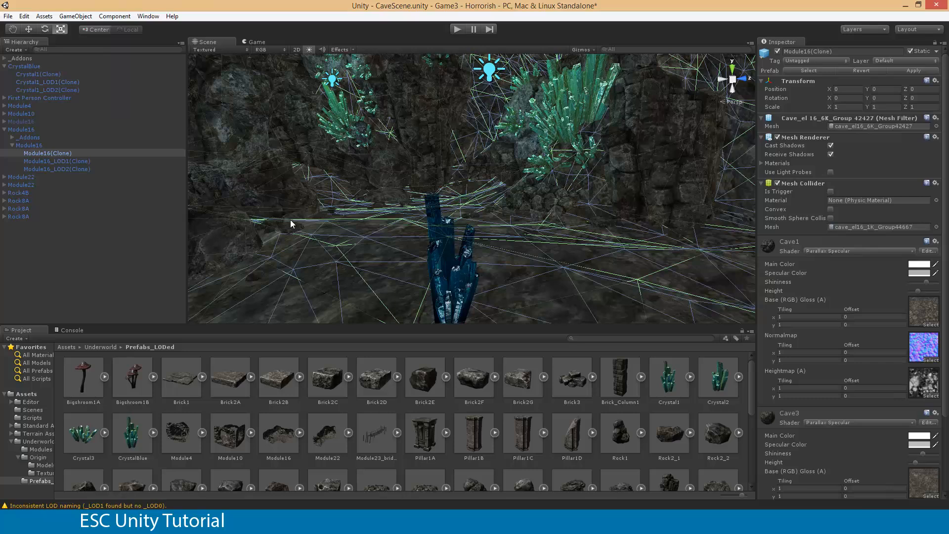
left_click(234, 209)
mouse_move(567, 276)
right_mouse_down()
mouse_move(553, 320)
mouse_move(576, 287)
mouse_move(578, 225)
right_mouse_up()
key("w")
key("s")
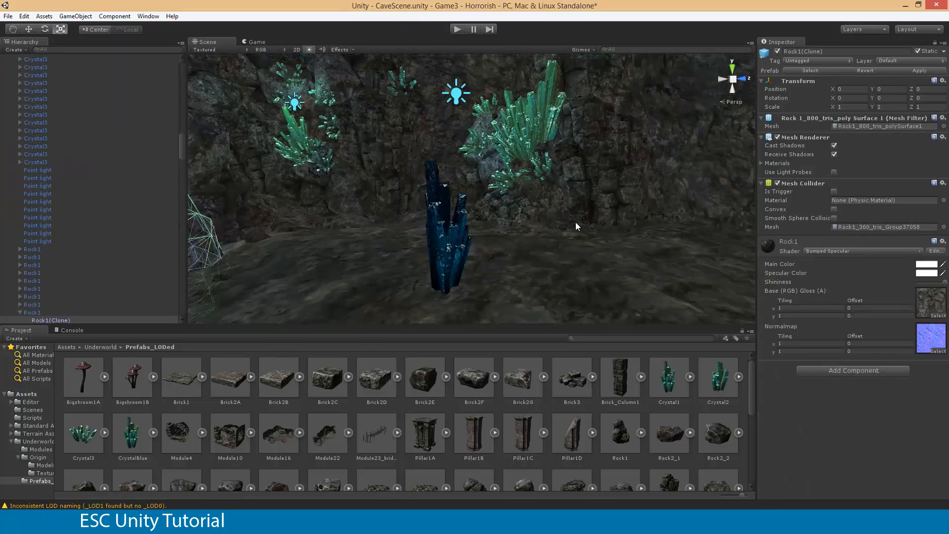
left_click(523, 152)
key("w")
right_click_drag(514, 258, 432, 272)
left_click(418, 223)
right_click_drag(491, 241, 453, 250)
Place a second CrystalBlue and a Crystal1 prefab on the cave floor in front of the first blue crystal.
left_click(132, 431)
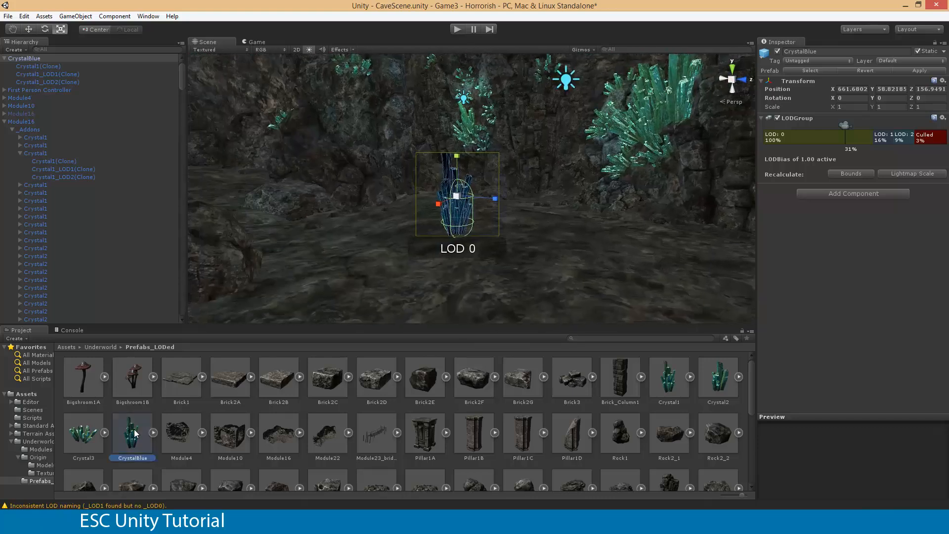
left_click_drag(132, 431, 523, 271)
left_click_drag(668, 384, 447, 276)
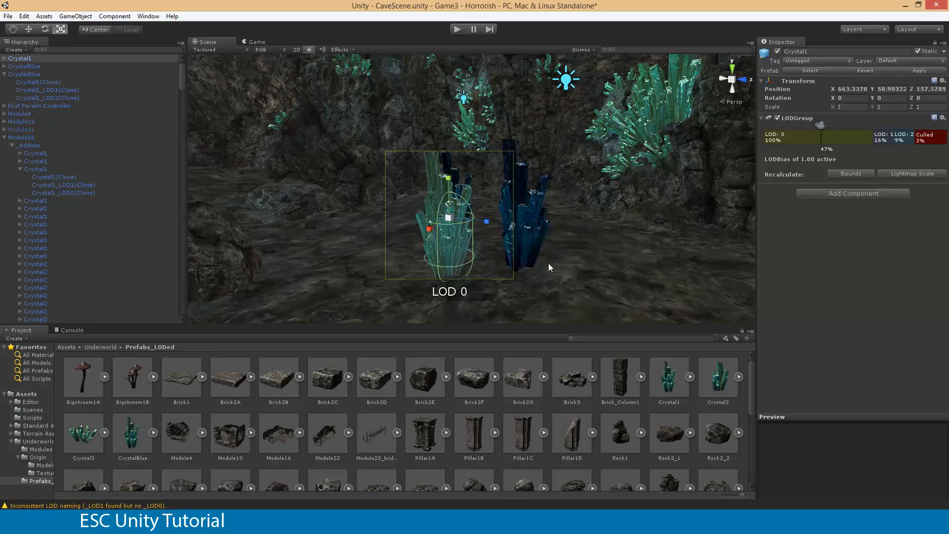
Delete the newly placed Crystal1 and the second CrystalBlue from the scene.
key("Delete")
left_click(523, 237)
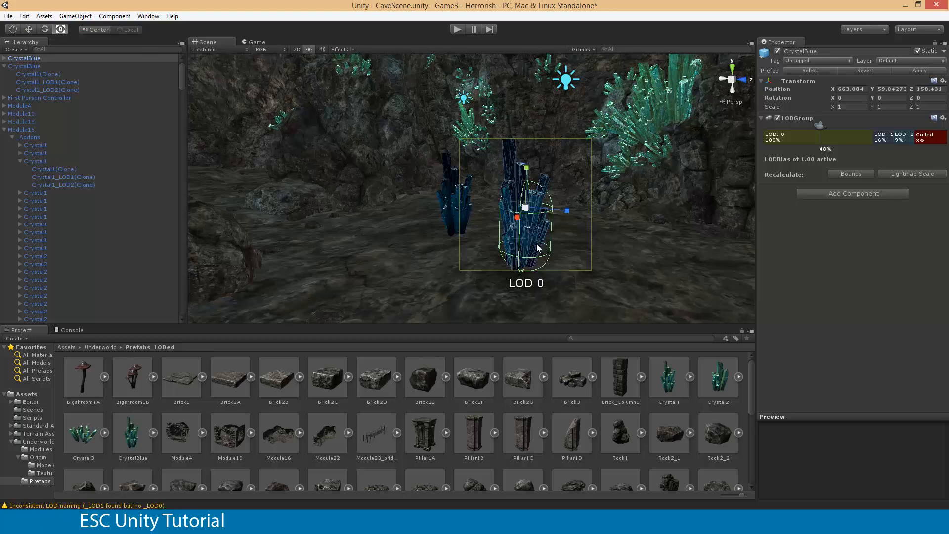
left_click_drag(574, 246, 577, 250, "alt")
key("w")
right_click_drag(577, 250, 545, 270)
key("s")
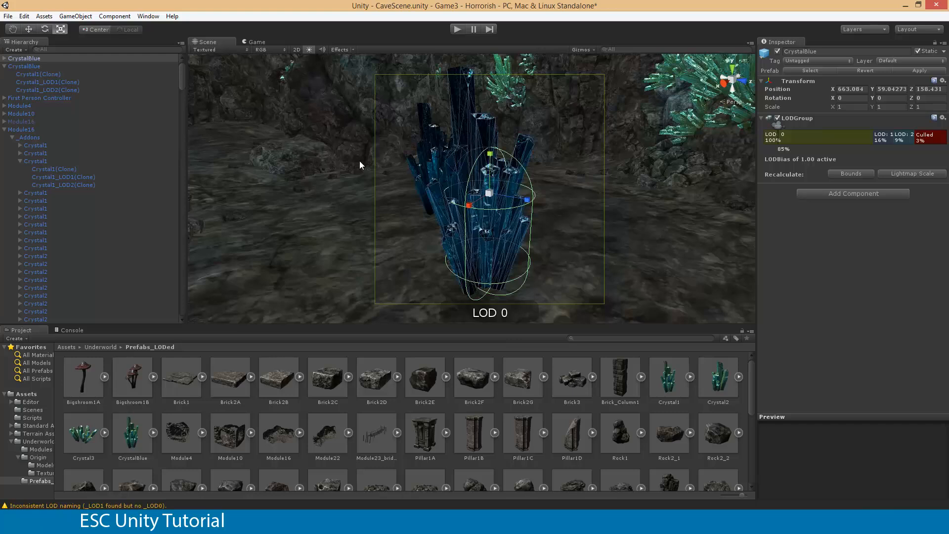
left_click(34, 60)
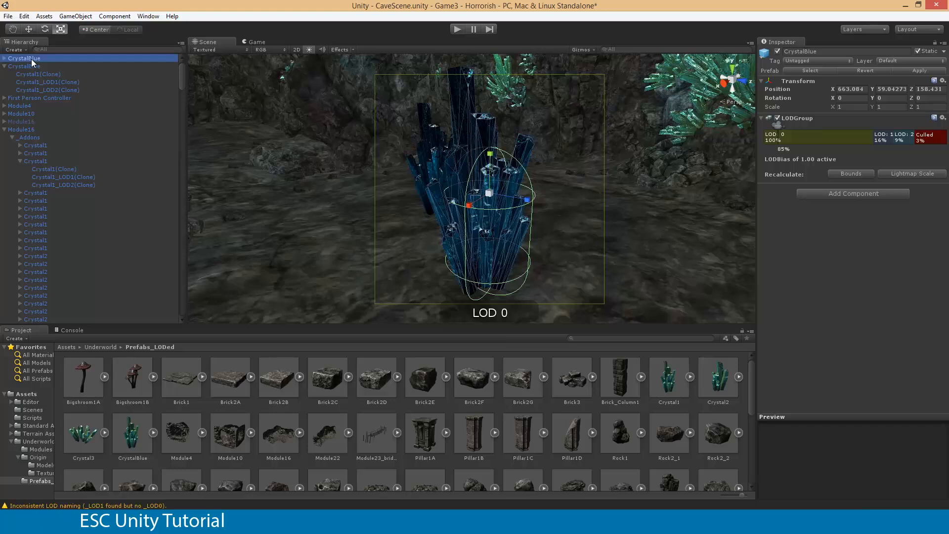
key("Delete")
Frame the remaining CrystalBlue and inspect its Crystal1(Clone), LOD1 and LOD2 child meshes one by one.
left_click(437, 182)
key("f")
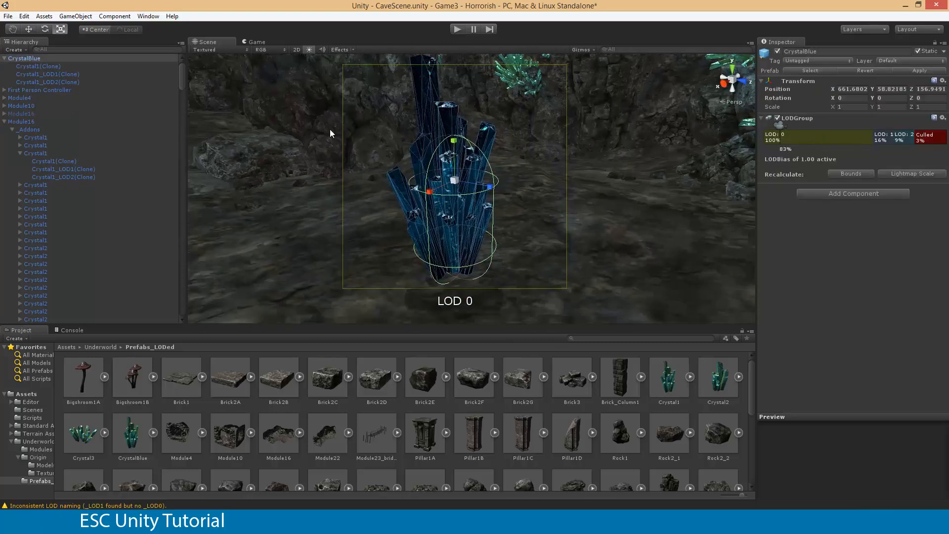
left_click(39, 68)
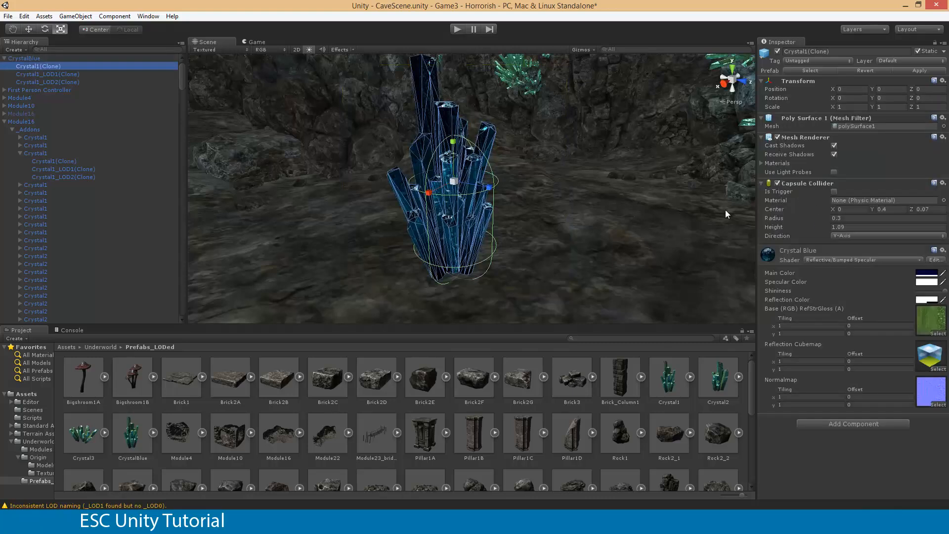
left_click(50, 74)
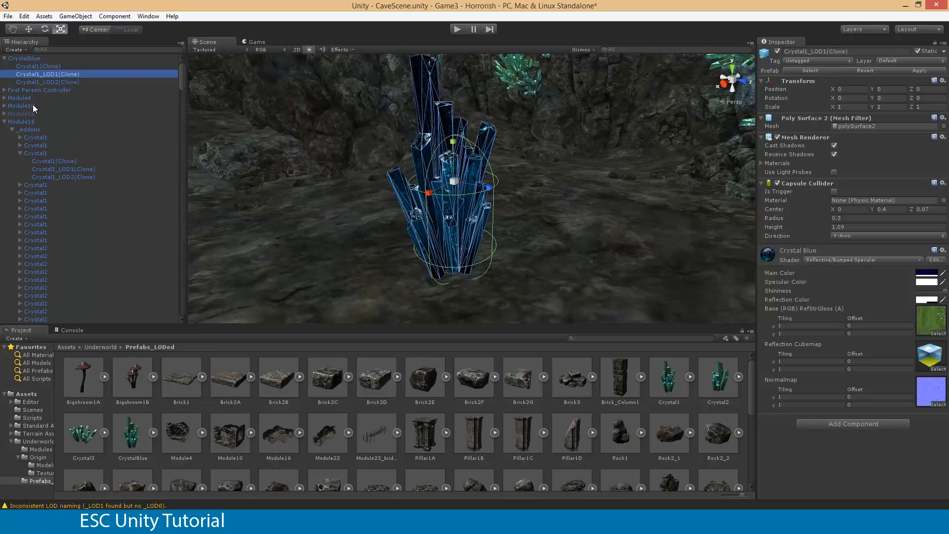
left_click(35, 82)
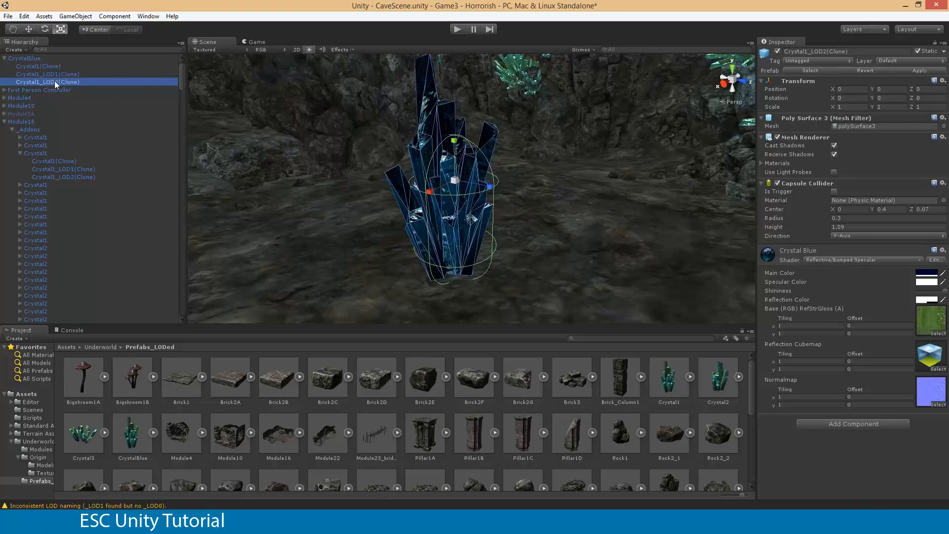
left_click(37, 75)
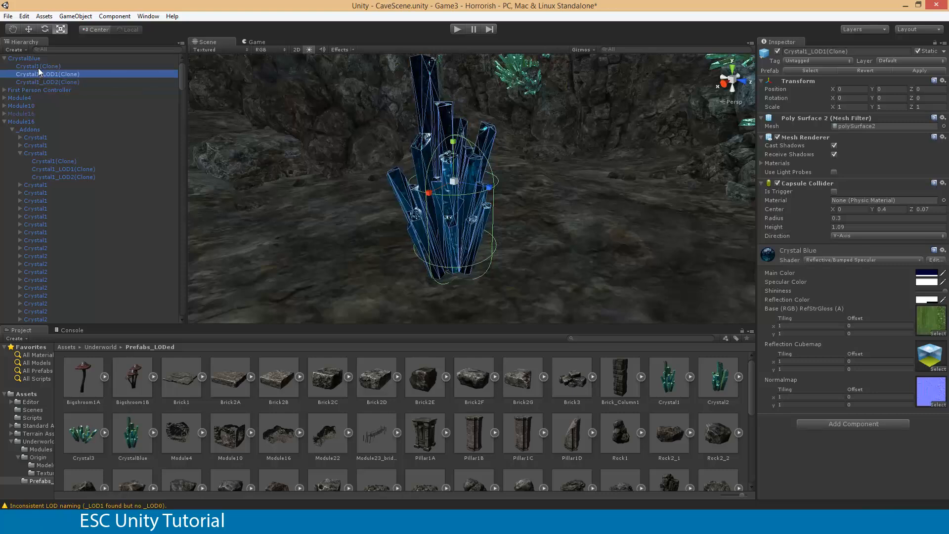
left_click(38, 68)
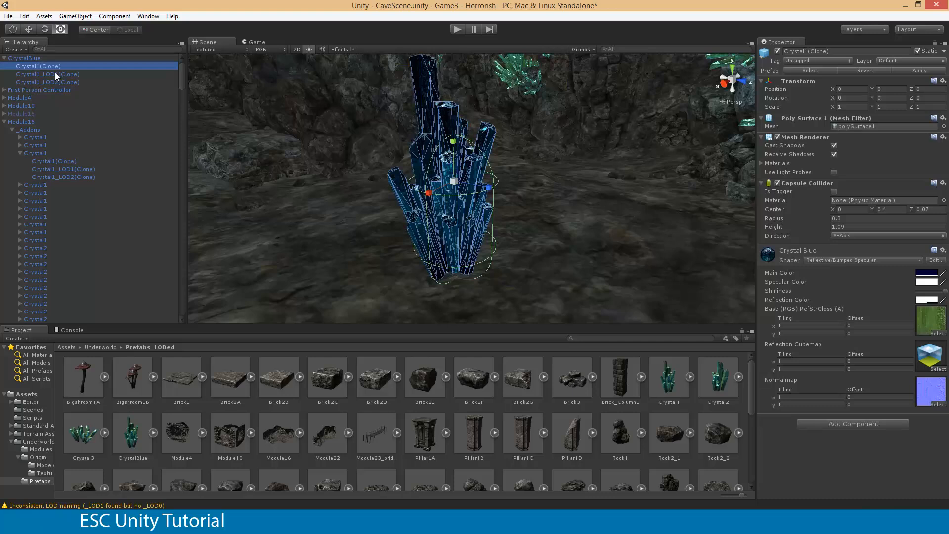
Assign the Collectable tag to CrystalBlue's Crystal1(Clone), LOD1 and LOD2 child meshes, and check the tags on the parent and first child.
left_click(849, 61)
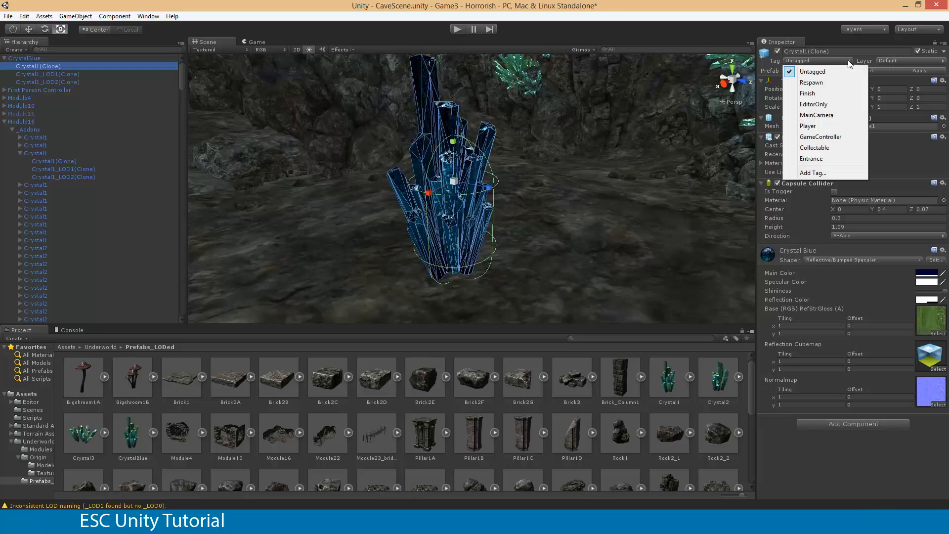
left_click(835, 148)
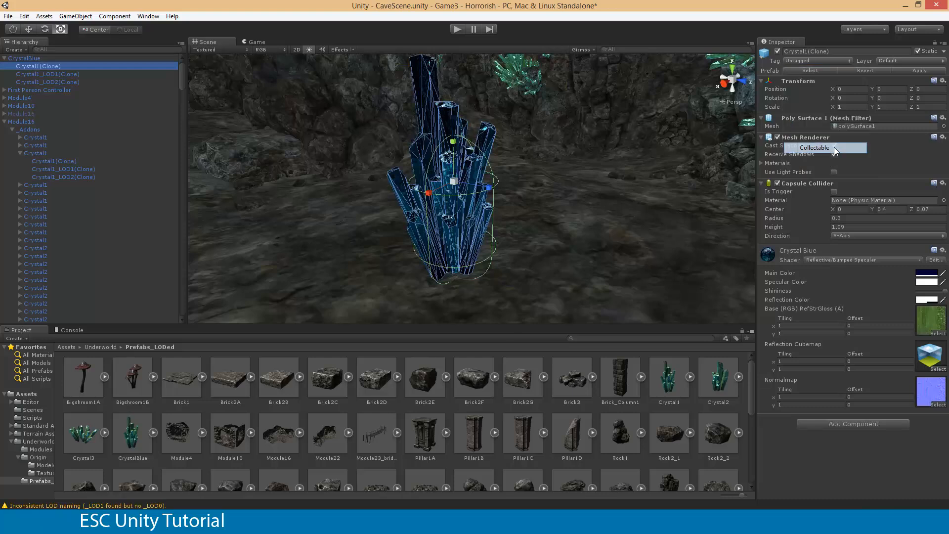
left_click(55, 75)
left_click(852, 62)
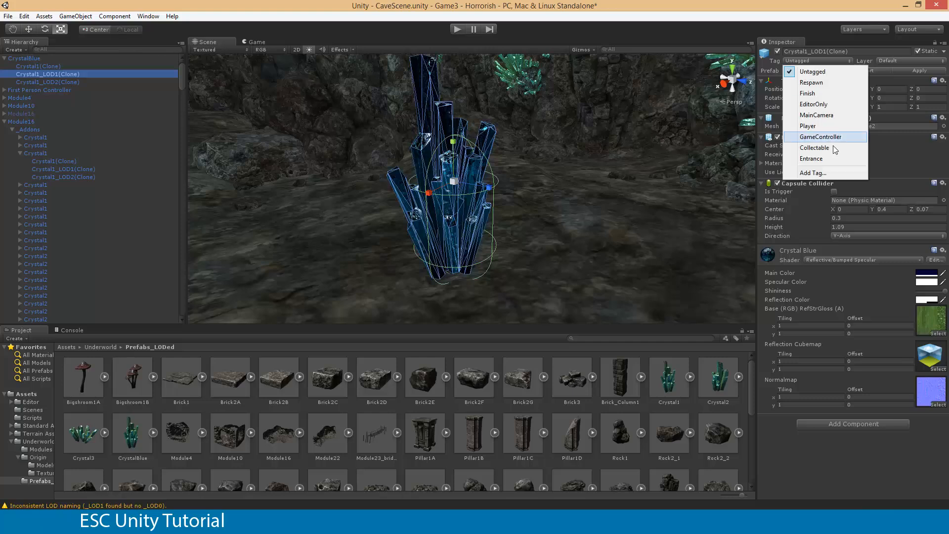
left_click(816, 147)
left_click(56, 82)
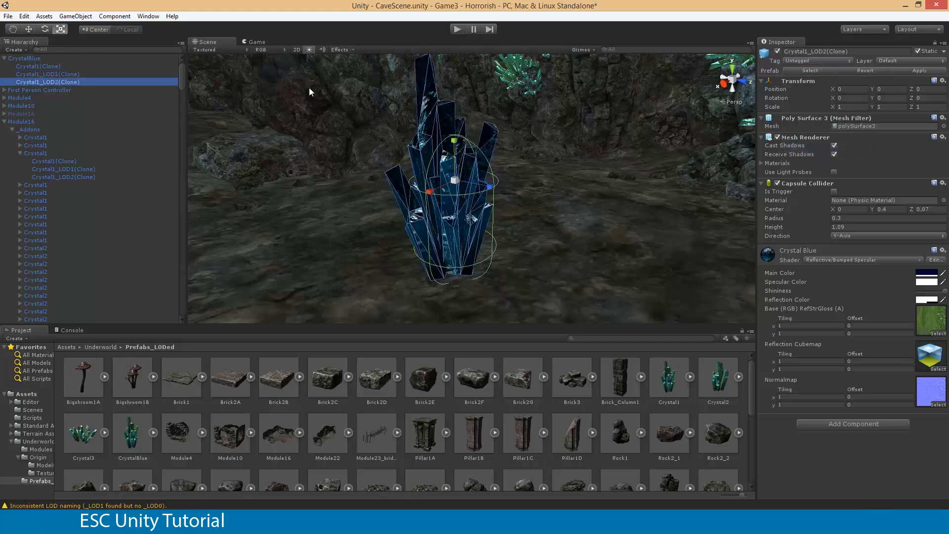
left_click(850, 61)
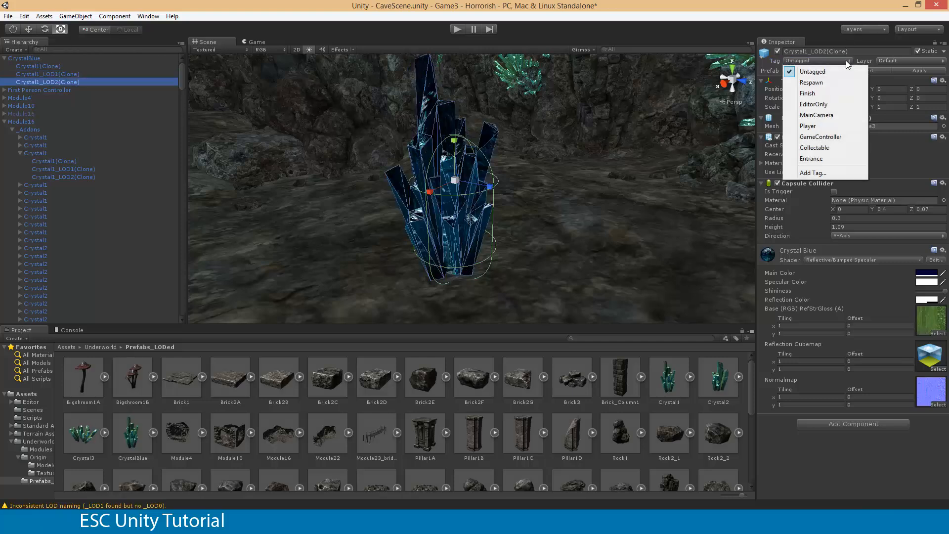
left_click(833, 149)
left_click(15, 59)
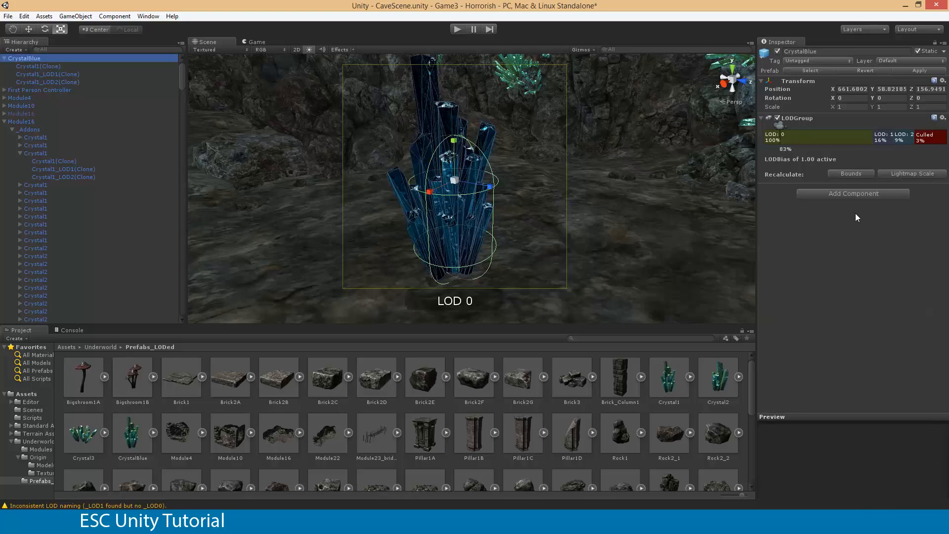
left_click(35, 67)
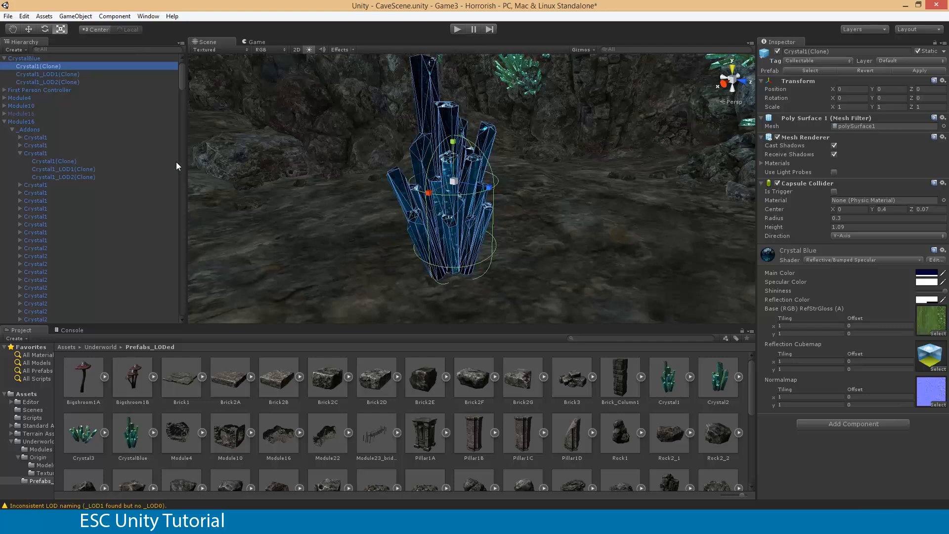
Clear the Console messages and open the remaining AimingRay.js compile error in the script editor.
left_click(54, 91)
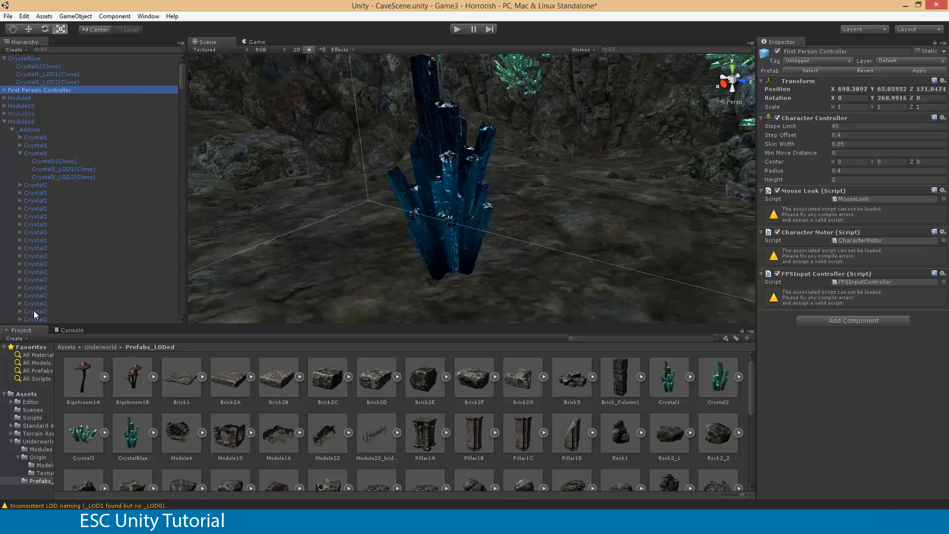
left_click(71, 330)
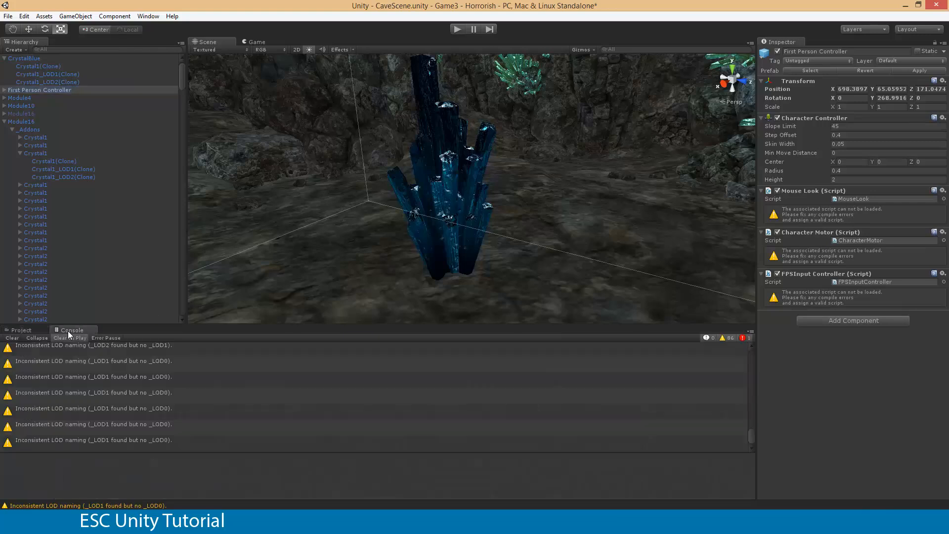
left_click(12, 338)
left_click(152, 353)
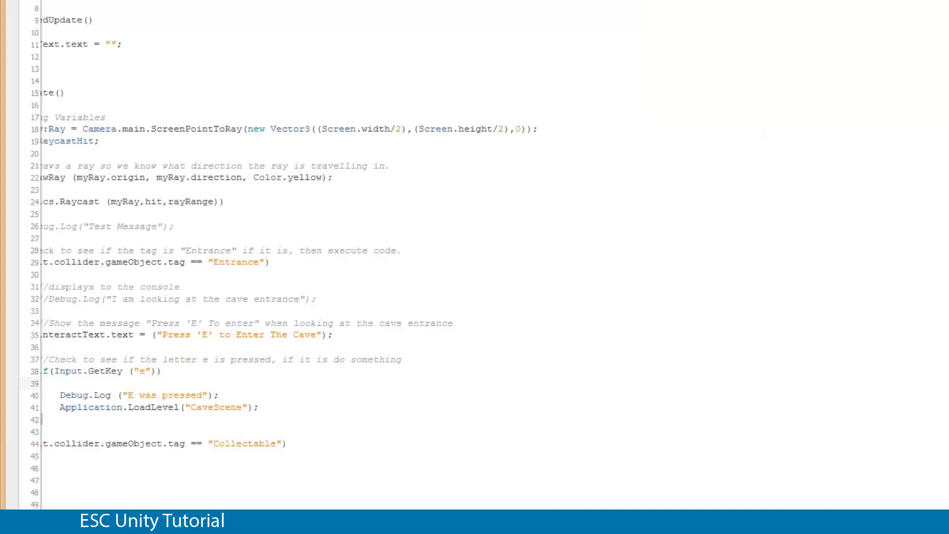
Insert two blank lines above the Collectable tag check in AimingRay.js and review it against the raycast condition.
left_click(430, 369)
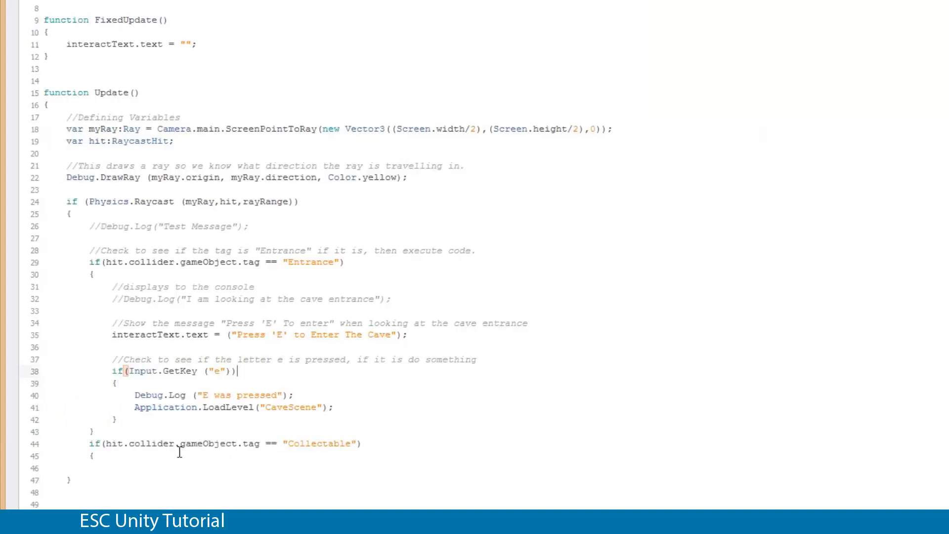
left_click(85, 443)
key("Return")
key("Return")
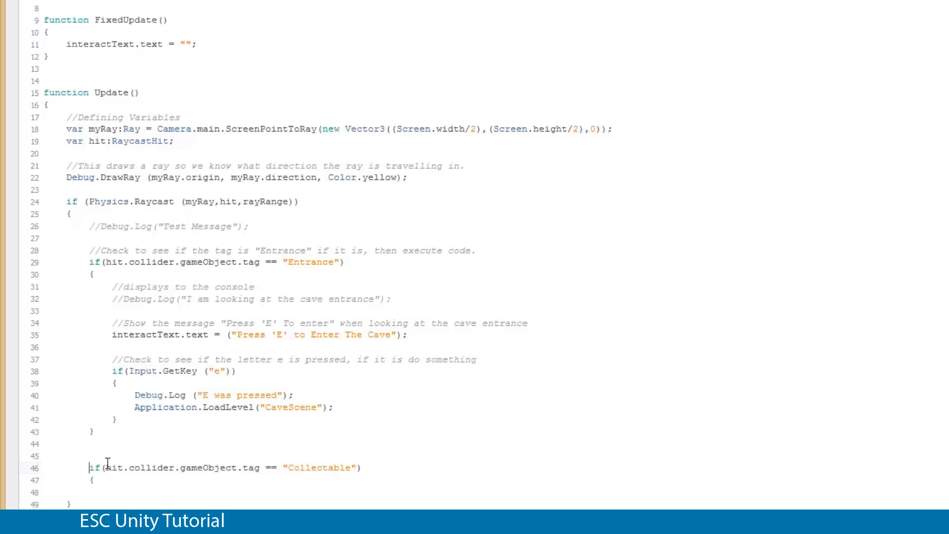
left_click_drag(134, 468, 354, 467)
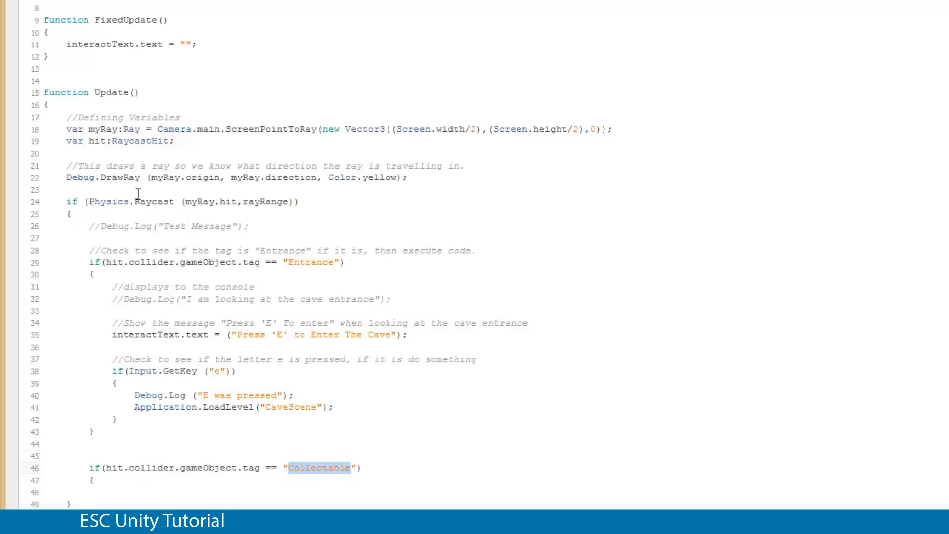
left_click_drag(66, 201, 302, 206)
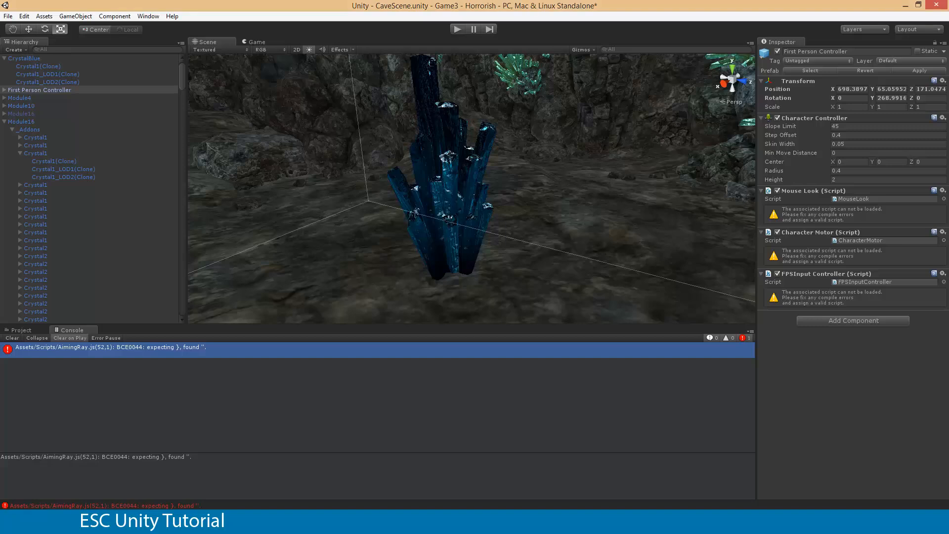
Return to the Unity scene, look over the cave door and assign the Collectable tag to the parent CrystalBlue object.
right_click_drag(504, 215, 372, 196)
key("w")
left_click(419, 180)
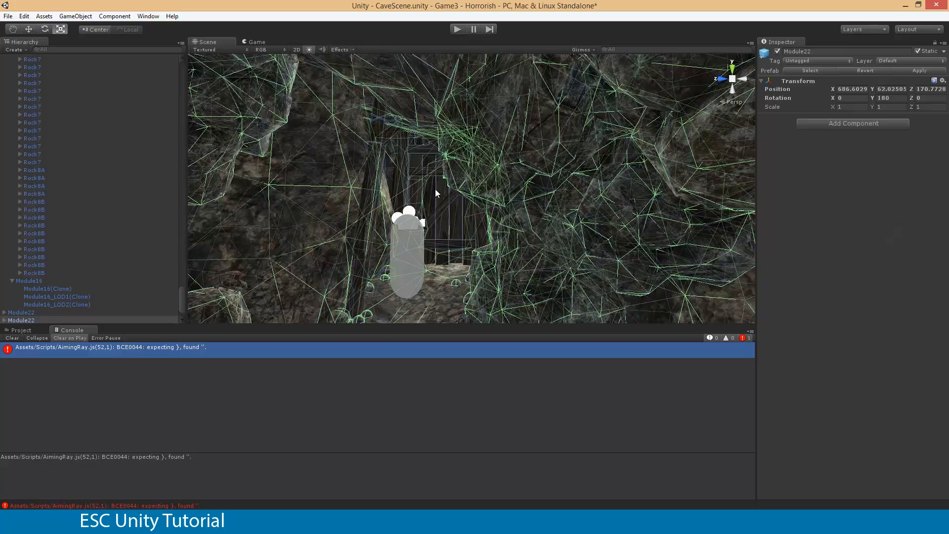
left_click(438, 194)
right_click_drag(438, 194, 663, 218)
left_click(420, 238)
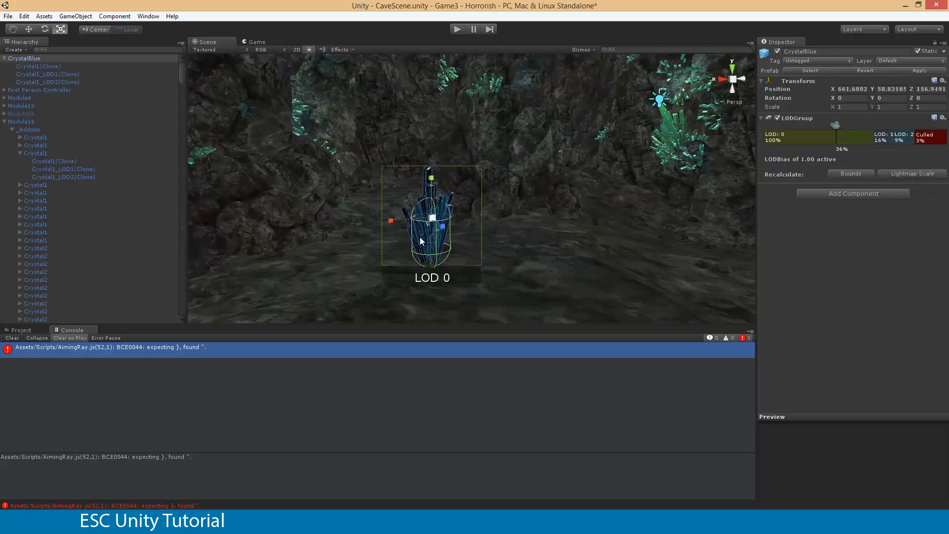
left_click(825, 61)
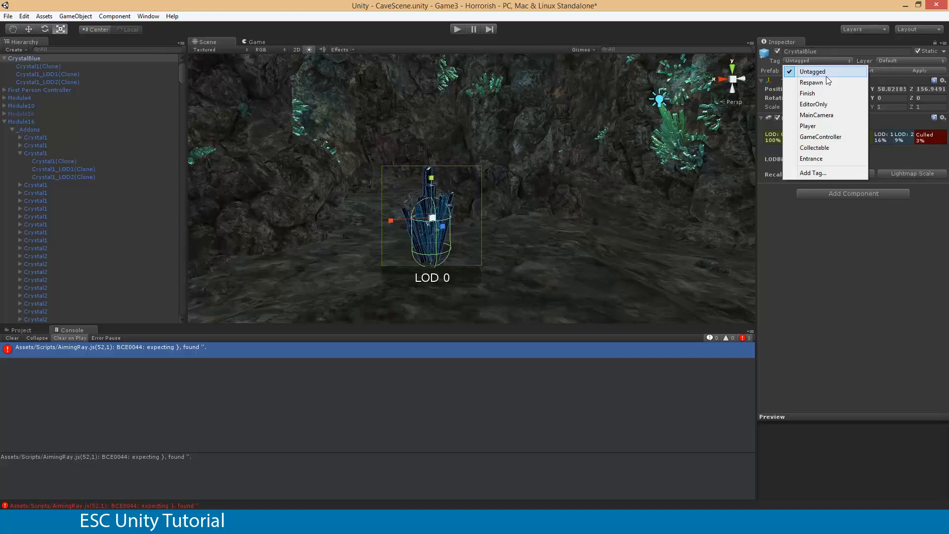
left_click(831, 149)
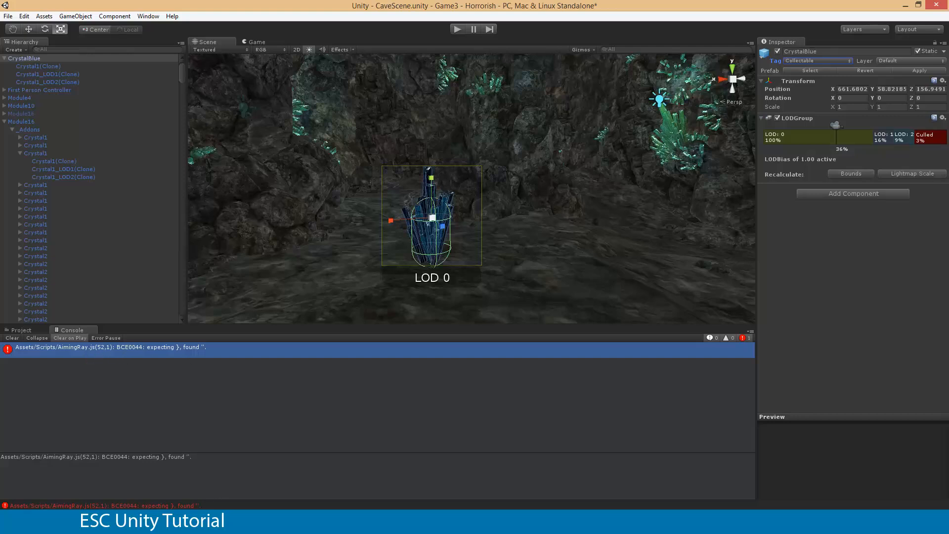
Switch back to AimingRay.js in MonoDevelop, add the missing closing brace to the Collectable if block and save the script.
key("alt+Tab")
left_click(66, 460)
scroll(75, 458, "down", 1)
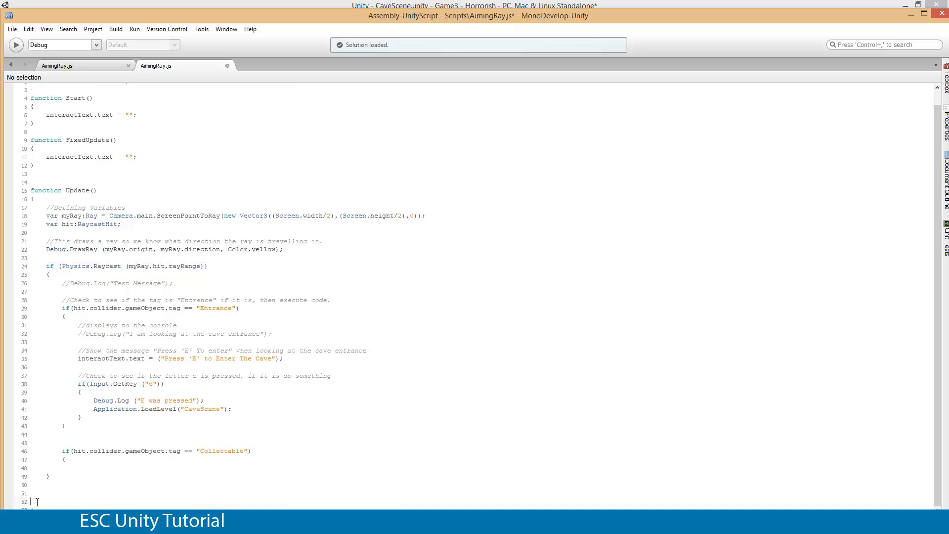
left_click(67, 463)
left_click_drag(216, 451, 90, 454)
left_click(79, 459)
key("Return")
key("Return")
type("{")
key("BackSpace")
type("}")
key("ctrl+s")
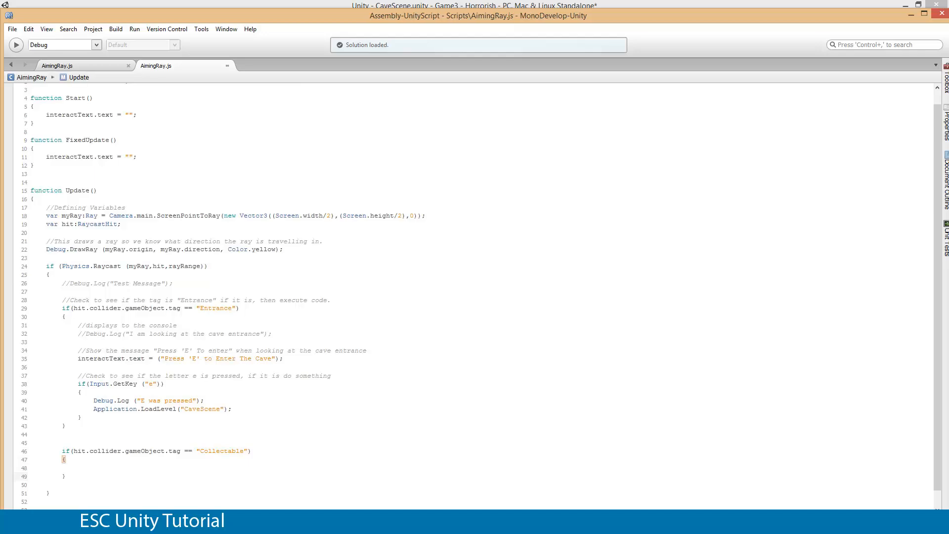
left_click(49, 491)
key("alt+Tab")
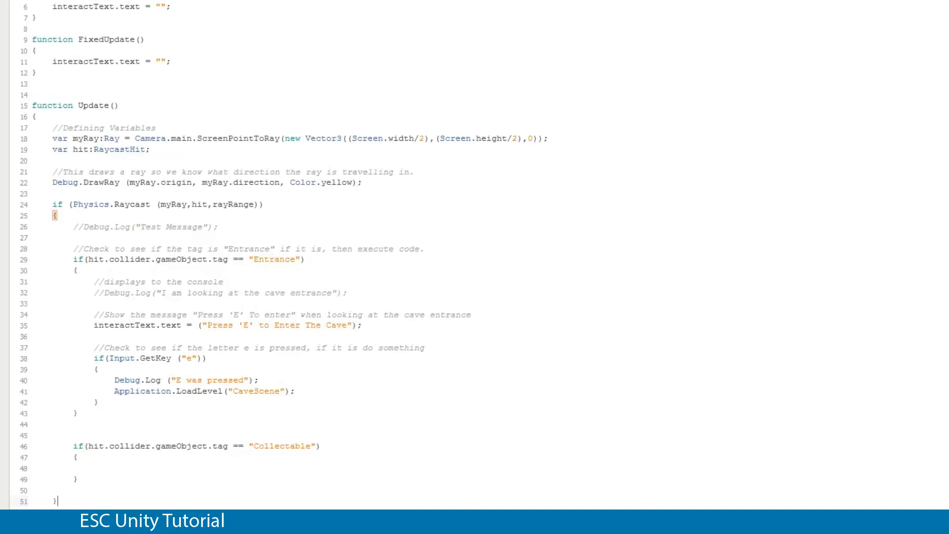
Replace the empty Collectable if block with a copy of the complete Entrance if block.
left_click_drag(73, 259, 275, 412)
key("ctrl+c")
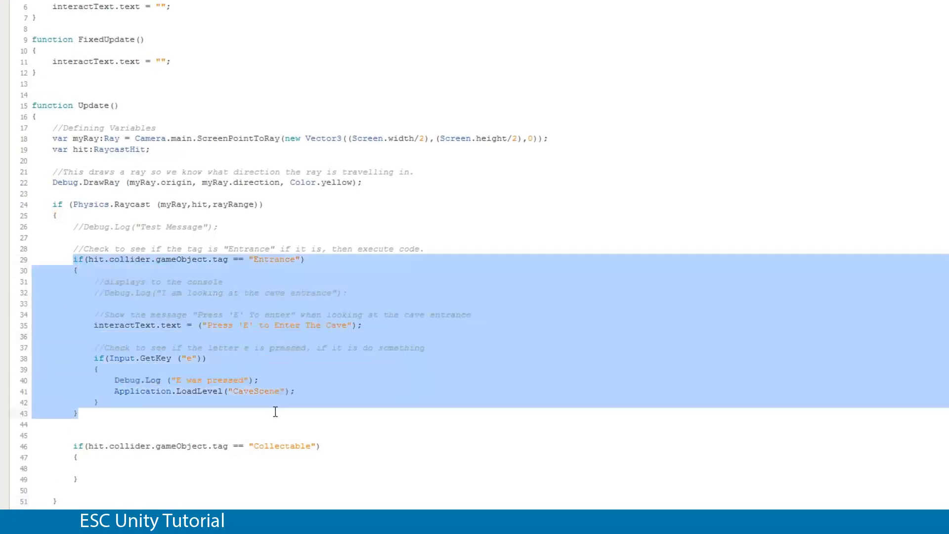
left_click_drag(79, 480, 73, 446)
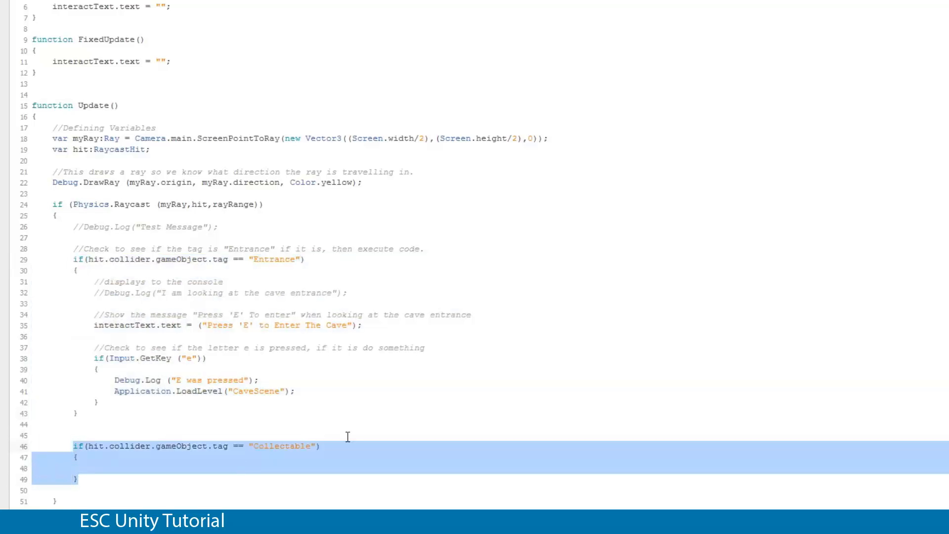
key("ctrl+v")
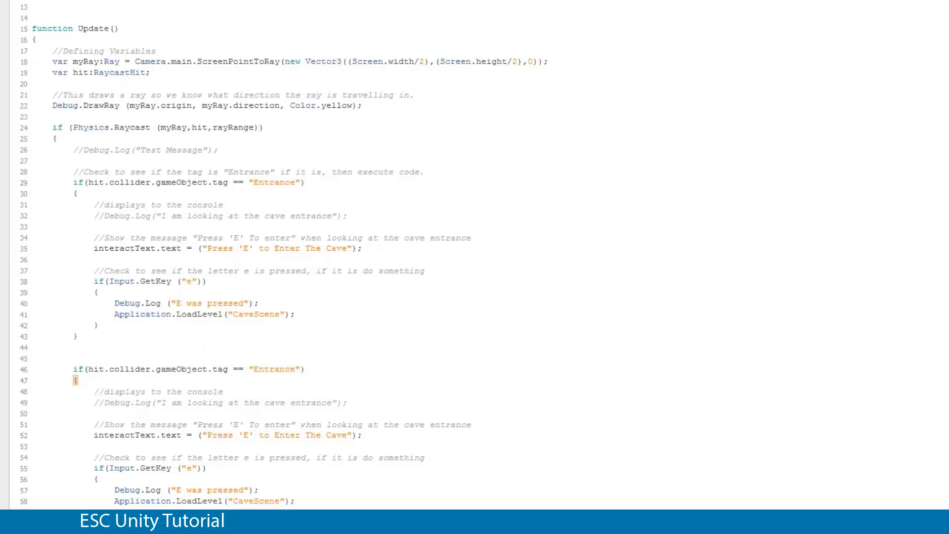
scroll(222, 402, "down", 2)
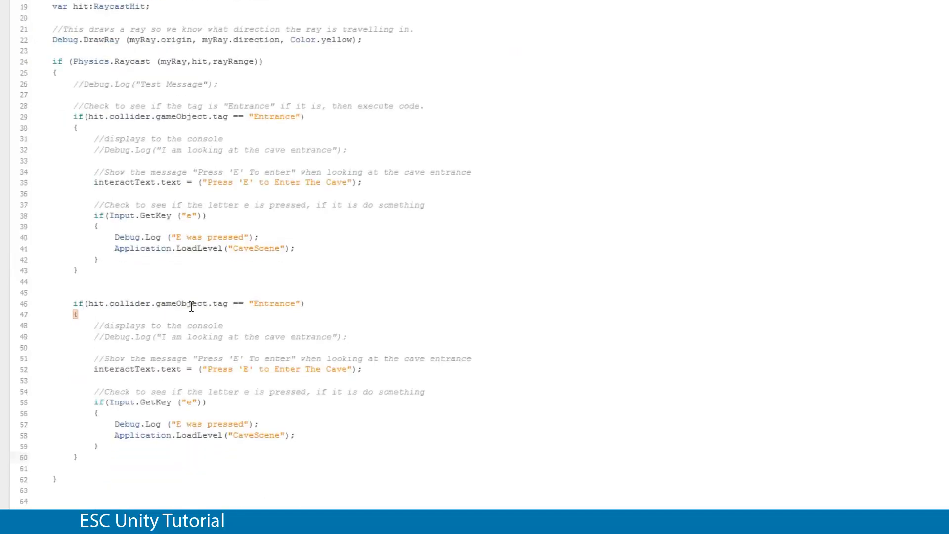
Change the tag compared in the copied if block to "Collectable".
double_click(272, 304)
type("Collectable")
left_click_drag(254, 303, 310, 305)
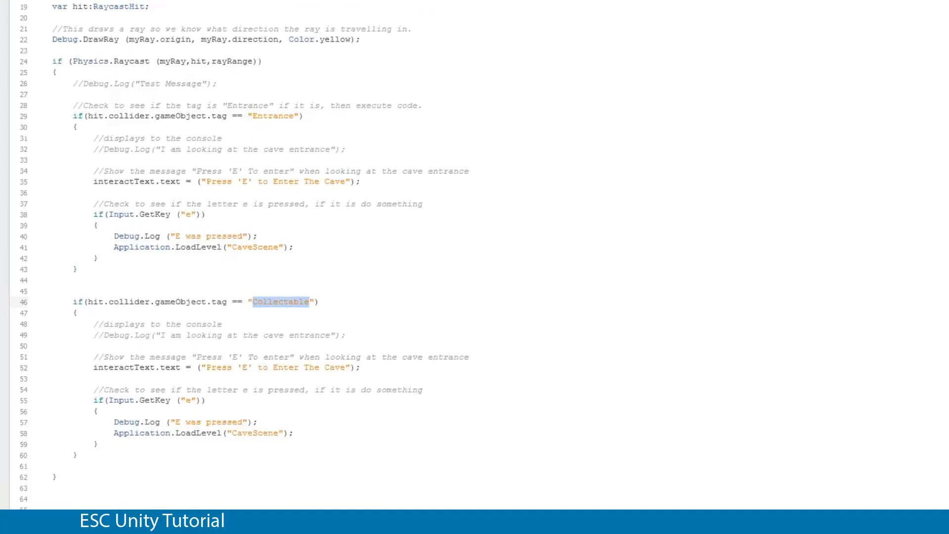
Uncomment the Debug.Log line in the Collectable block and make its message read "I am looking at a collectable item".
left_click(151, 335)
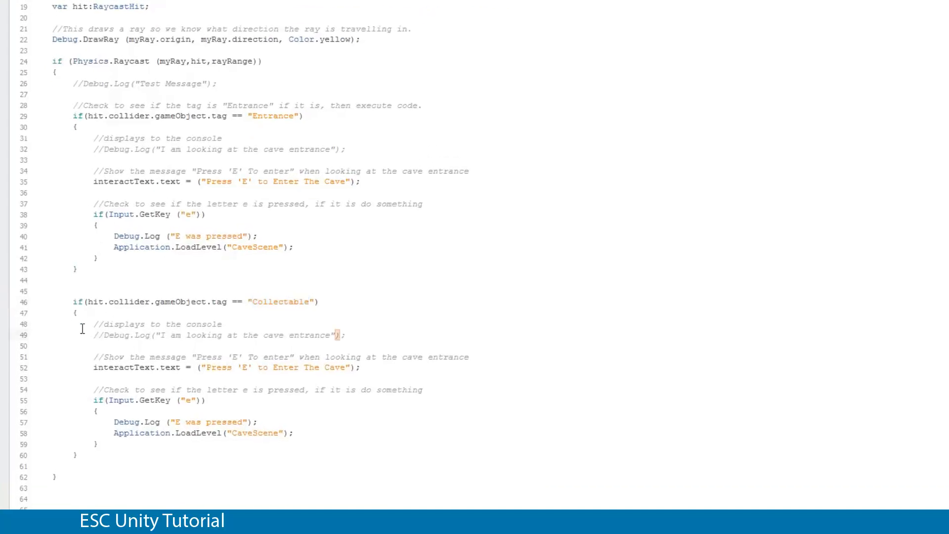
left_click_drag(93, 324, 342, 328)
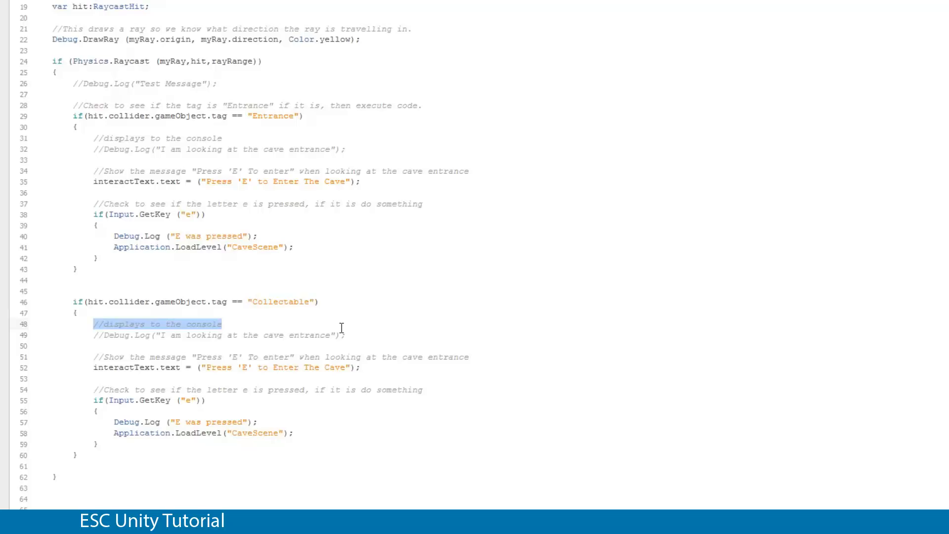
left_click(141, 336)
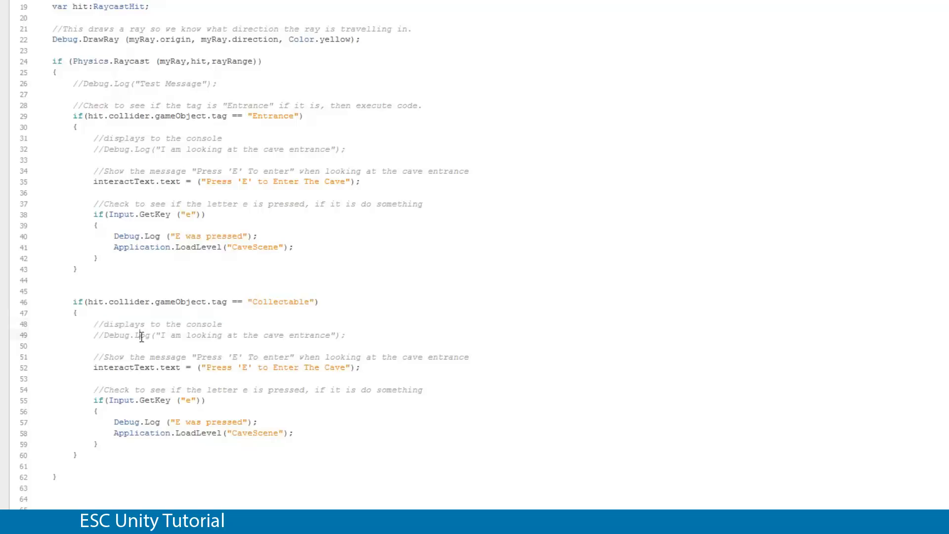
left_click(105, 336)
key("BackSpace")
key("BackSpace")
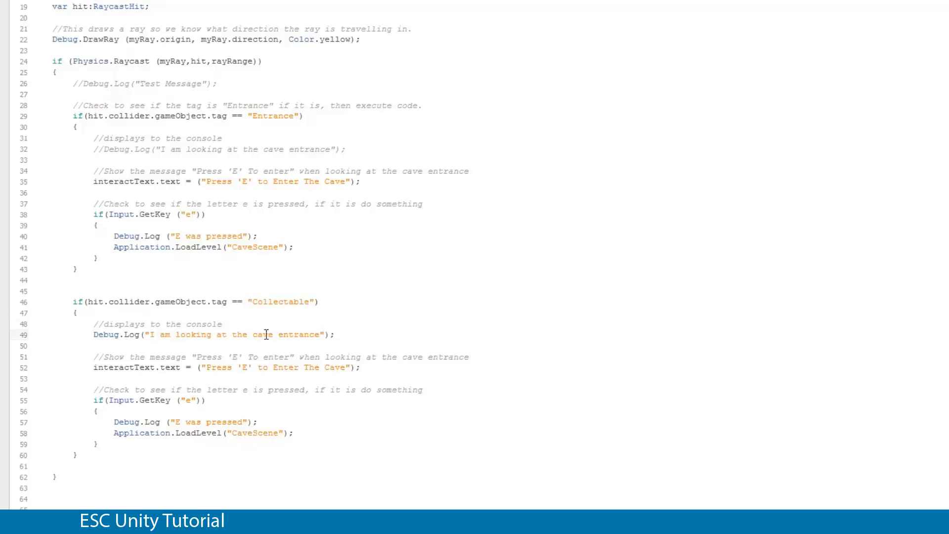
left_click_drag(255, 336, 323, 336)
key("Delete")
key("BackSpace")
key("BackSpace")
key("BackSpace")
key("BackSpace")
type("a collectable item")
Comment out the interactText message and the whole E-key if block inside the Collectable block.
left_click_drag(94, 357, 469, 355)
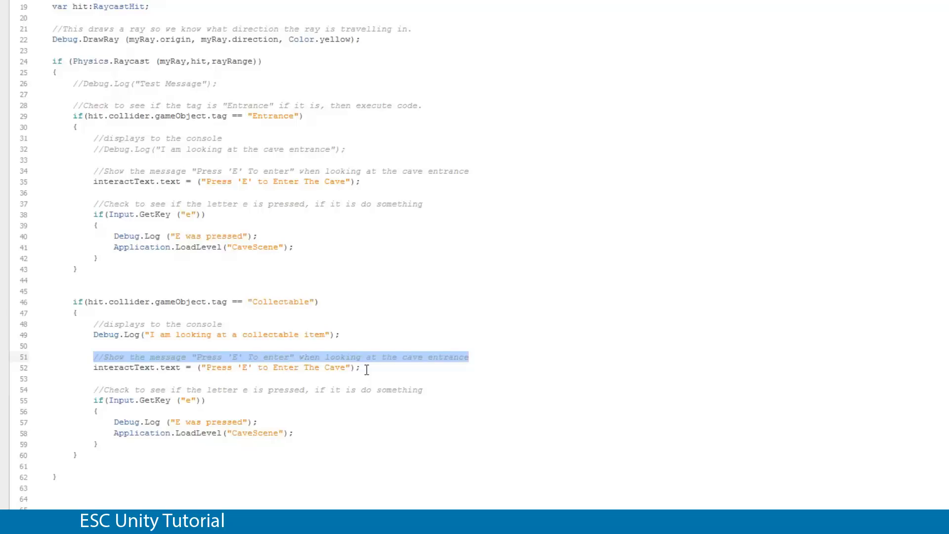
left_click_drag(105, 368, 243, 450)
left_click(213, 446)
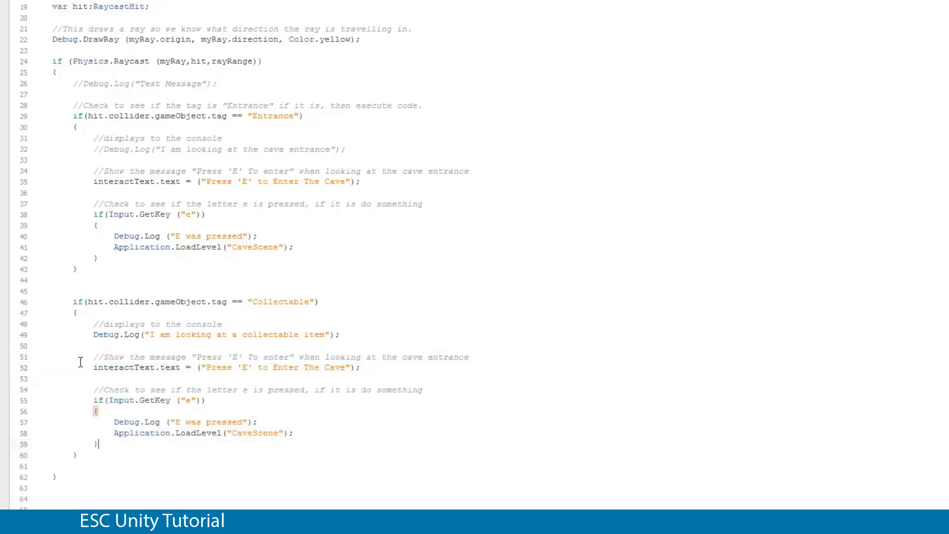
left_click_drag(99, 326, 227, 336)
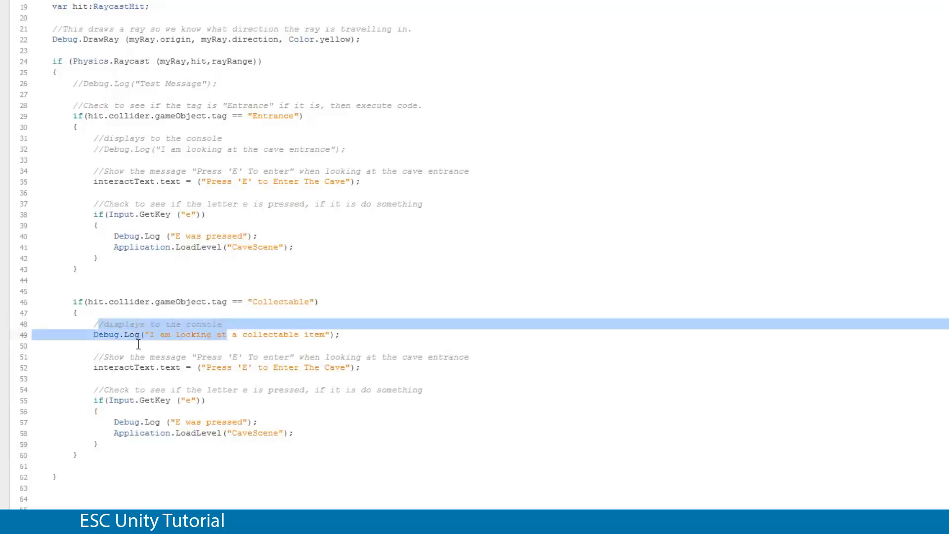
left_click_drag(91, 357, 235, 442)
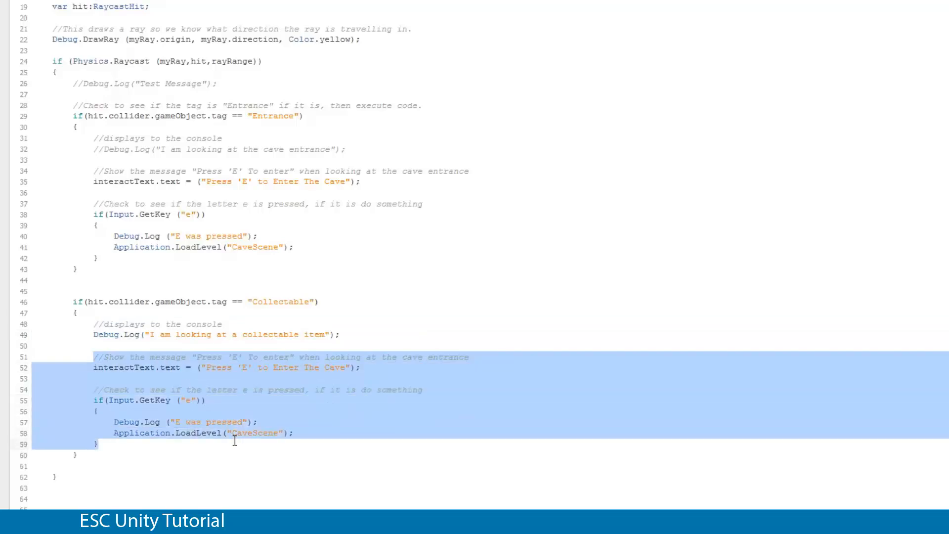
right_click(147, 366)
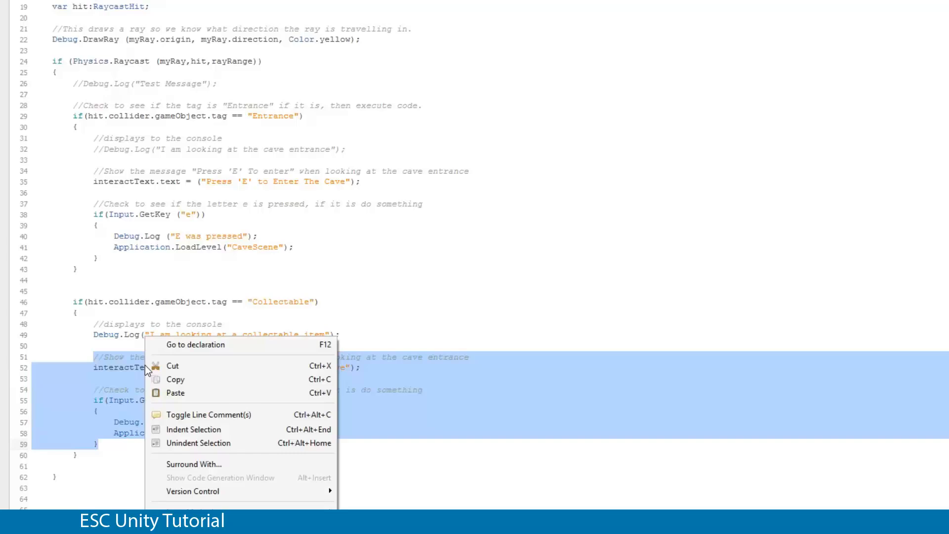
left_click(267, 416)
left_click_drag(97, 357, 262, 423)
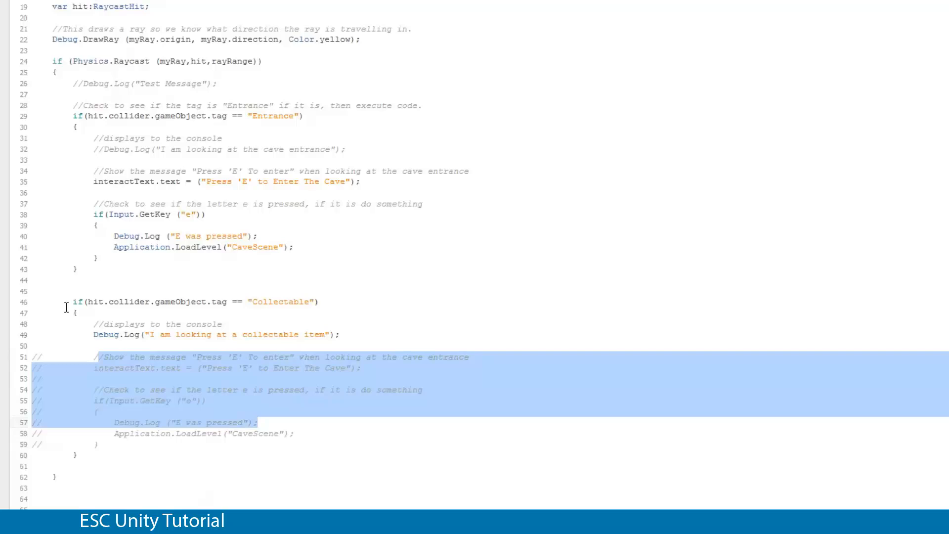
left_click_drag(71, 302, 301, 302)
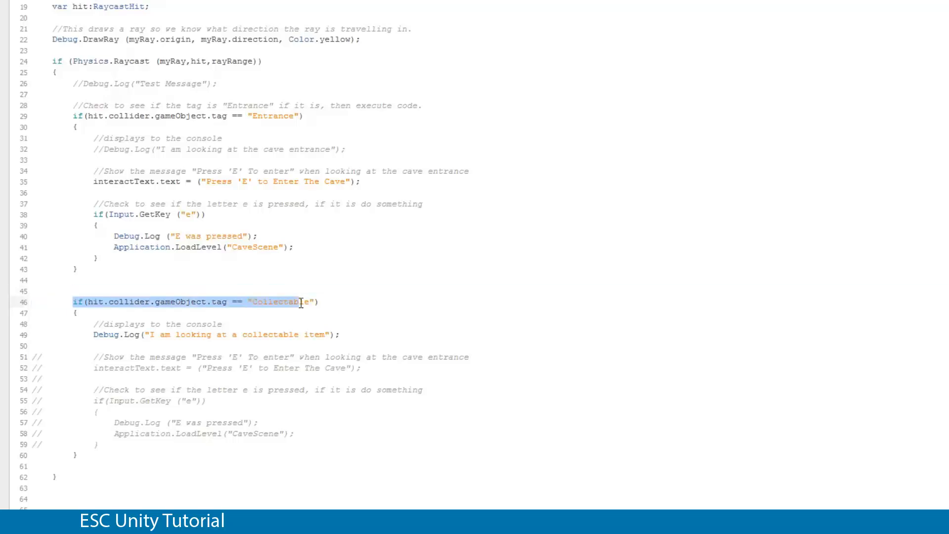
left_click_drag(95, 334, 340, 334)
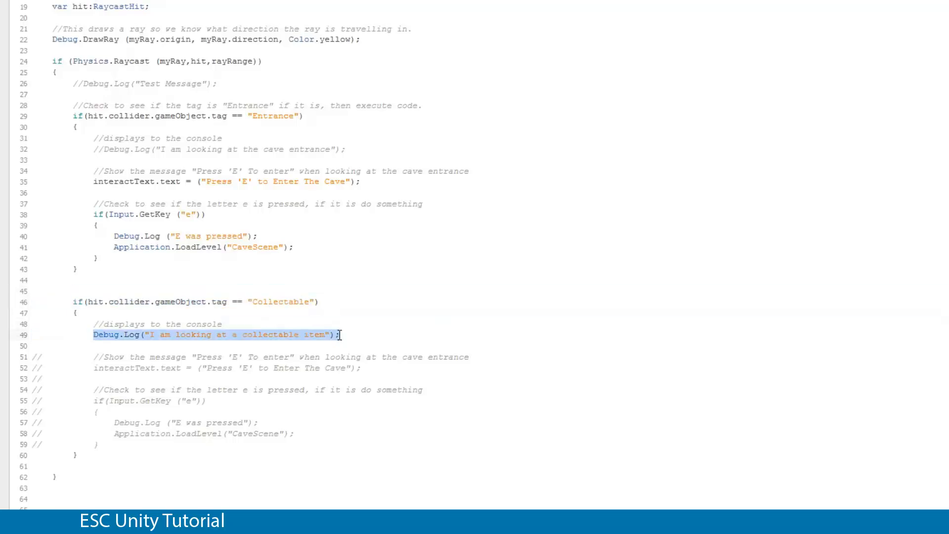
left_click(306, 372)
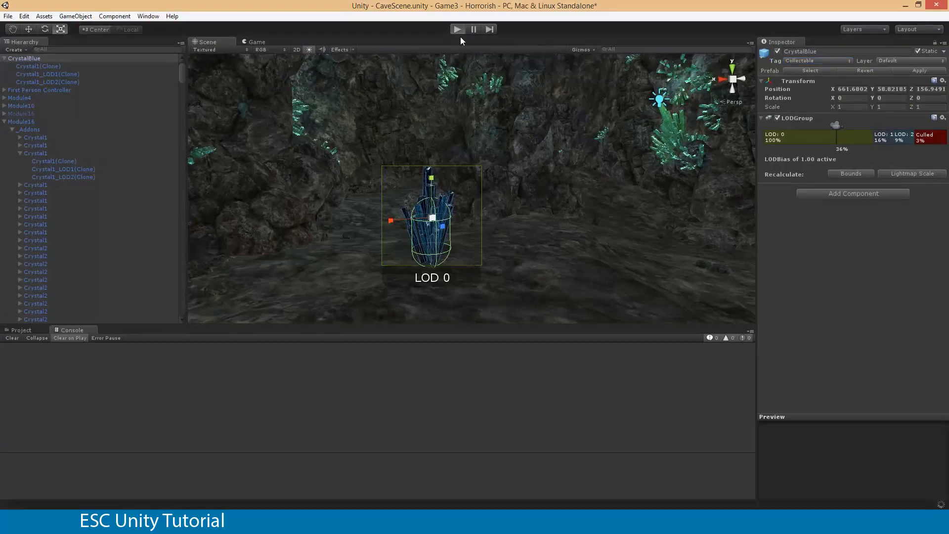
Switch to Unity, run CaveScene and walk through the cave up to the blue crystal to test the detection message.
left_click(460, 32)
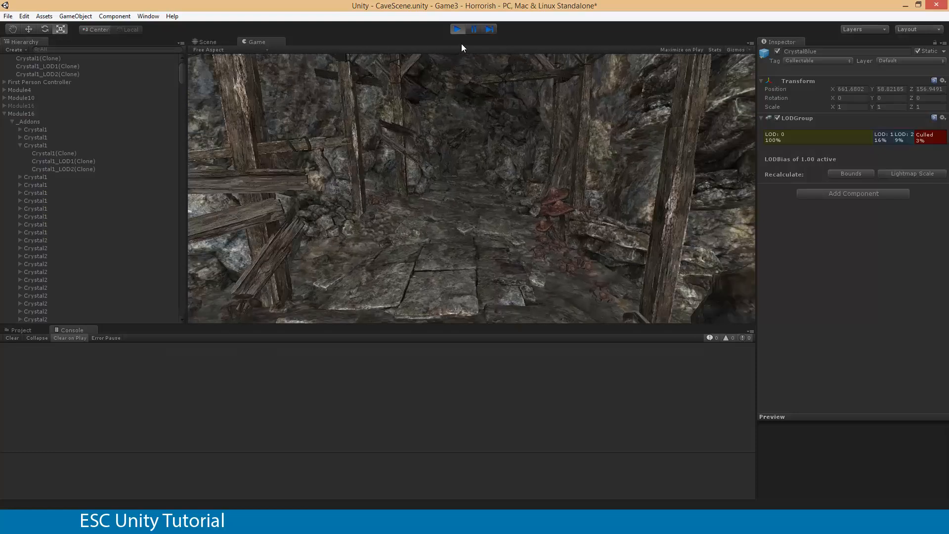
key("w")
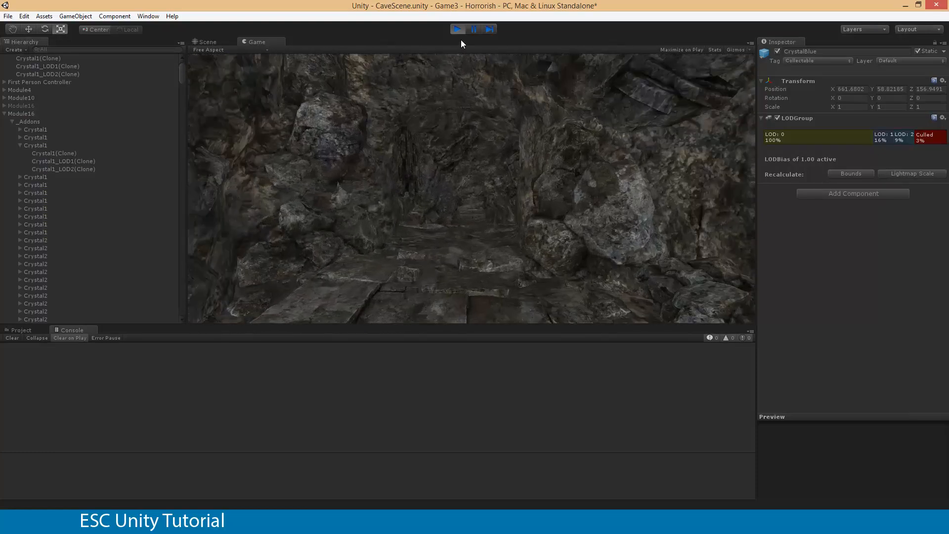
key("w")
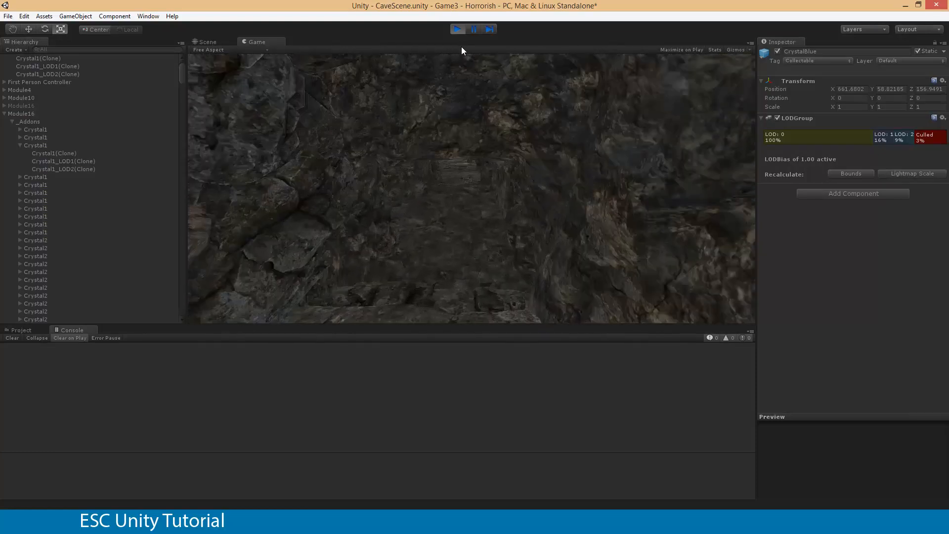
key("w")
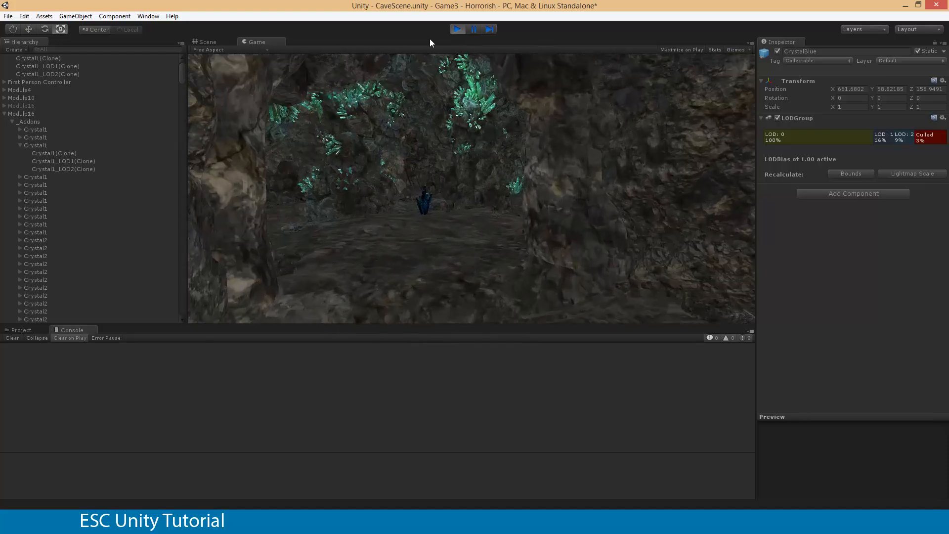
key("w")
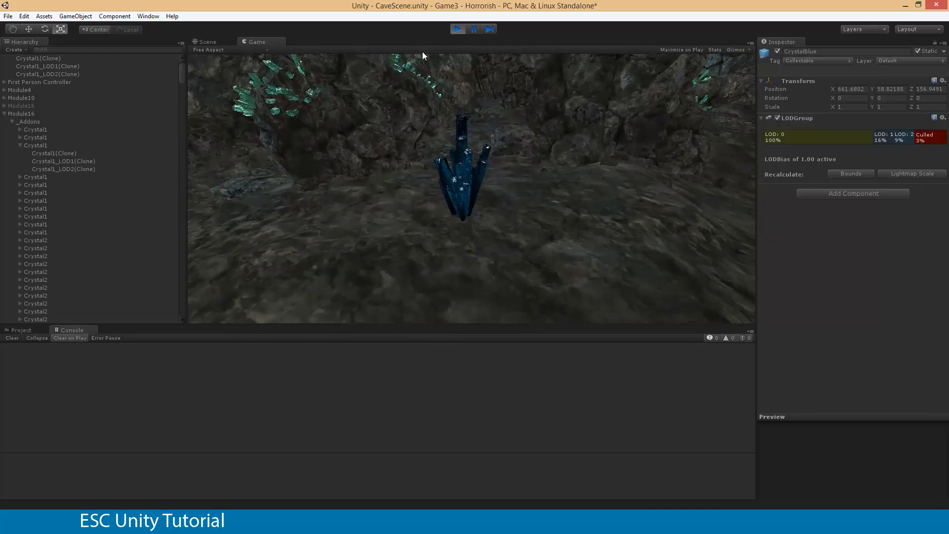
key("w")
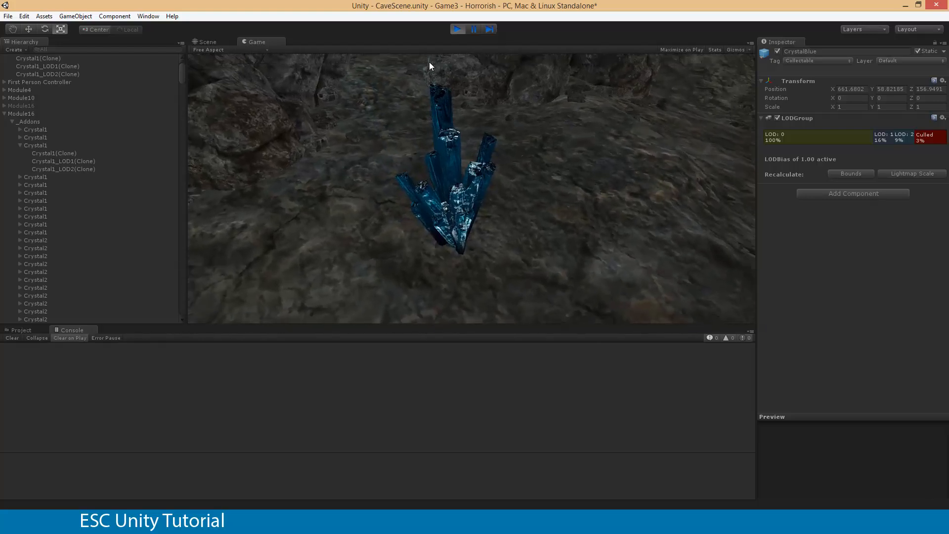
Pause the game and examine the player and blue crystal in the Scene view for the drawn ray.
key("ctrl+1")
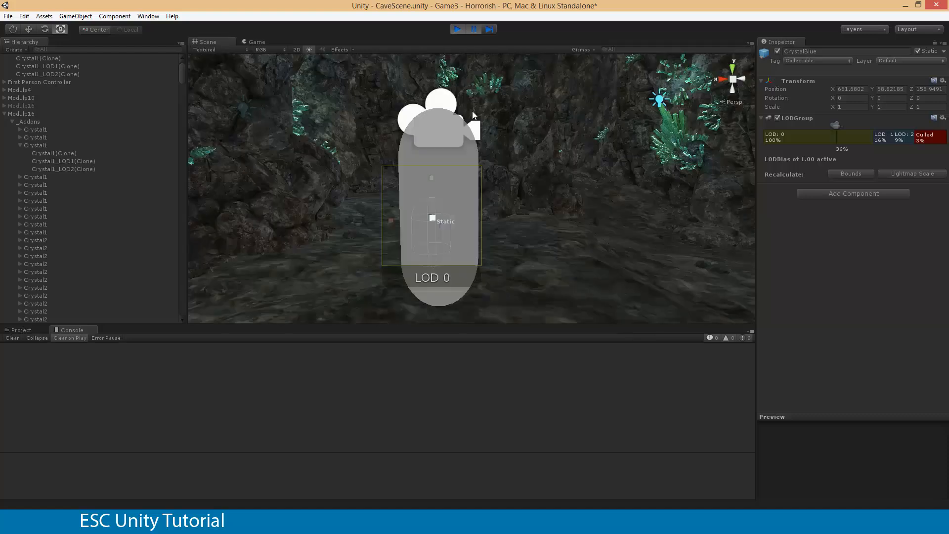
left_click_drag(398, 99, 597, 98, "alt")
right_click_drag(598, 98, 568, 111)
key("w")
left_click(509, 174)
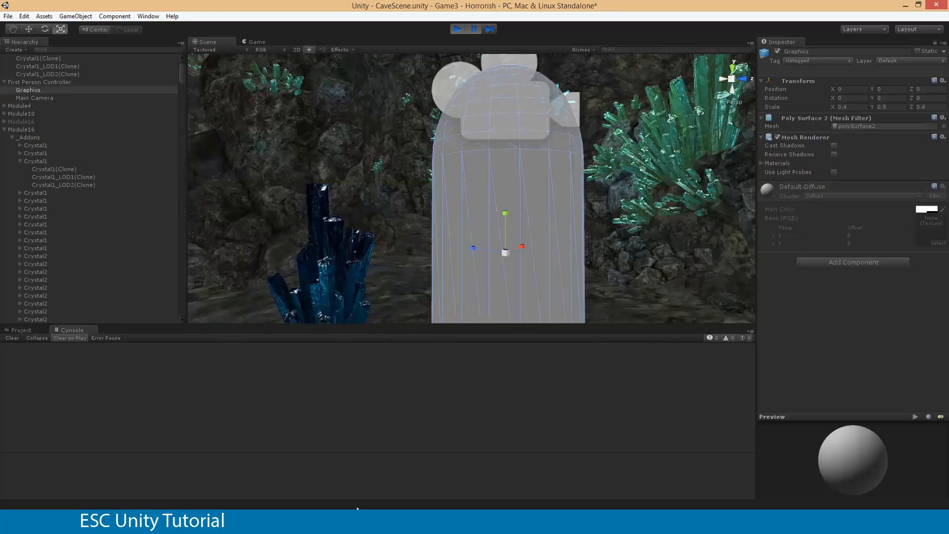
Switch to MonoDevelop and review the Debug.DrawRay line and the variables at the start of AimingRay.js.
key("alt+Tab")
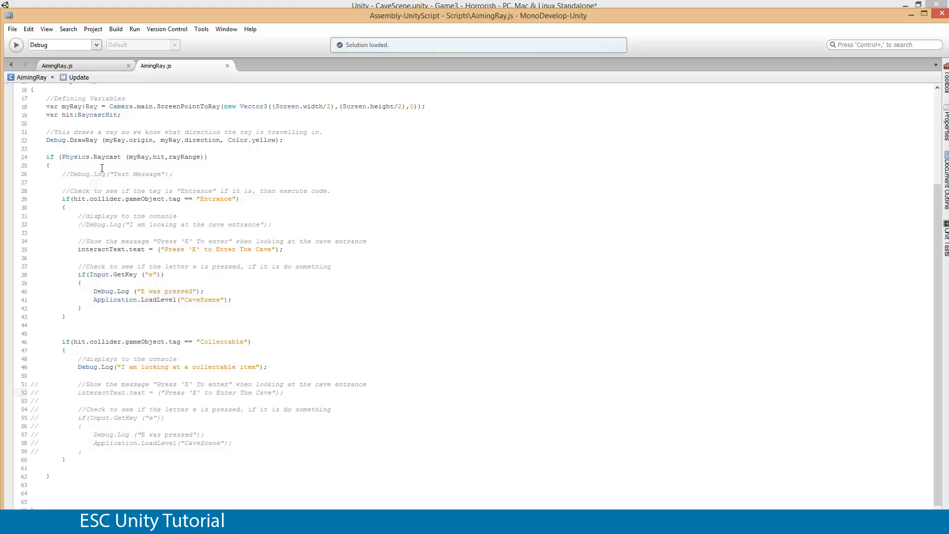
left_click_drag(49, 139, 85, 139)
scroll(103, 127, "up", 4)
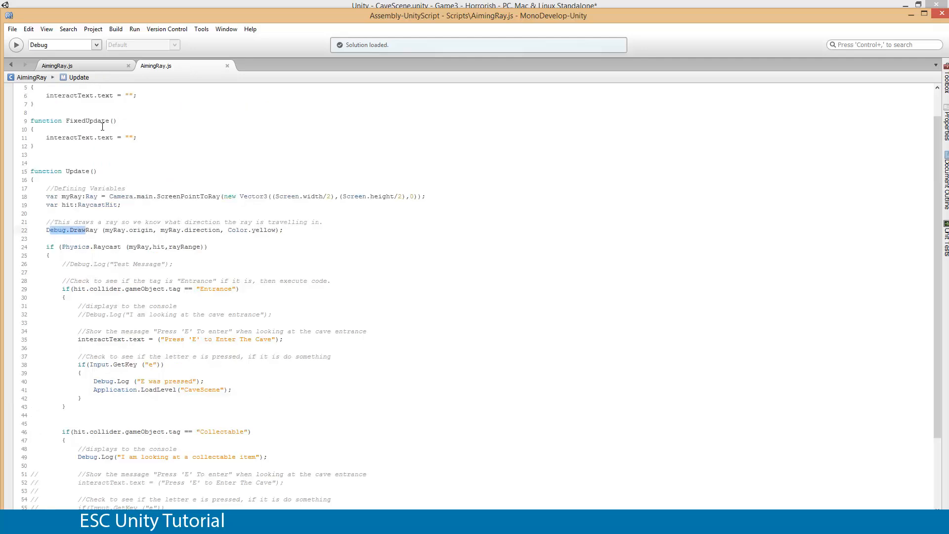
scroll(104, 180, "up", 2)
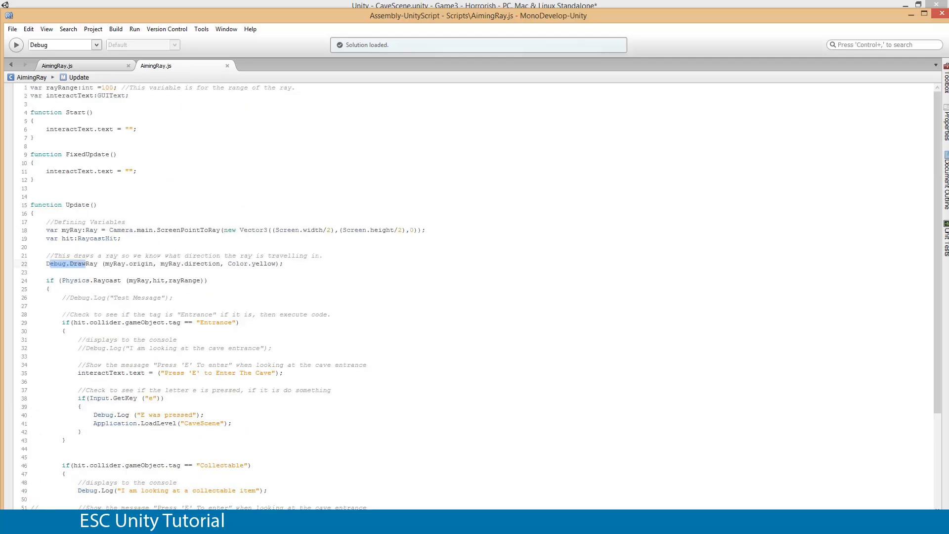
Switch back to Unity and check whether the First Person Controller and its Main Camera have the AimingRay script, then show the project's Scripts folder.
key("alt+Tab")
left_click(38, 82)
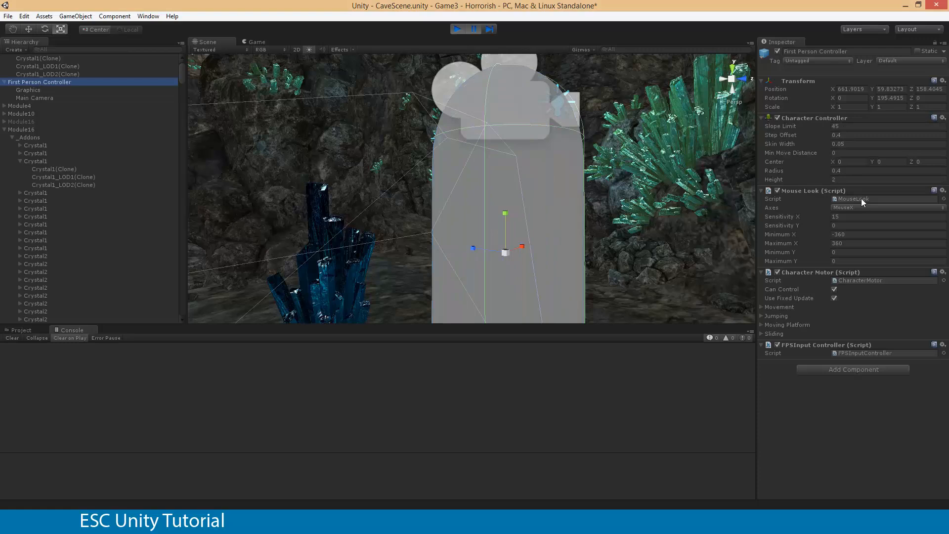
left_click(35, 97)
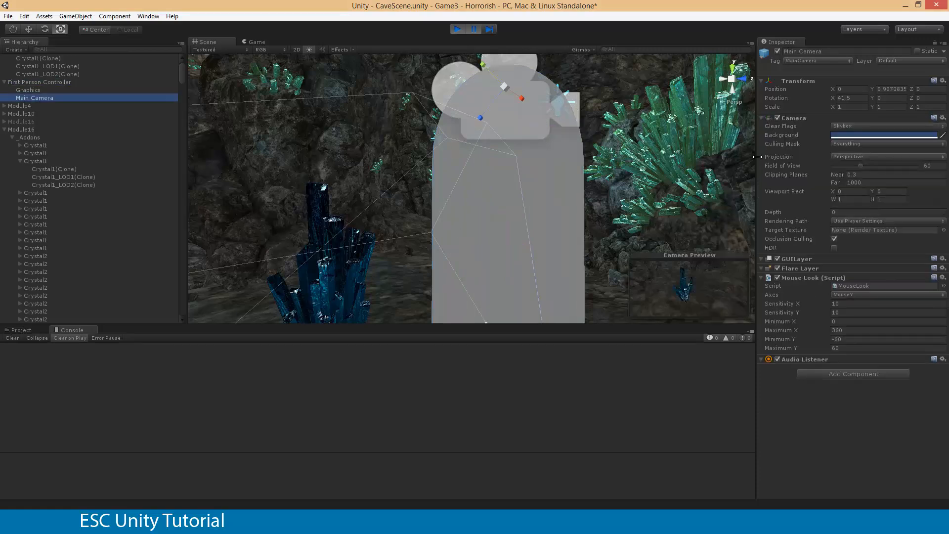
left_click(16, 82)
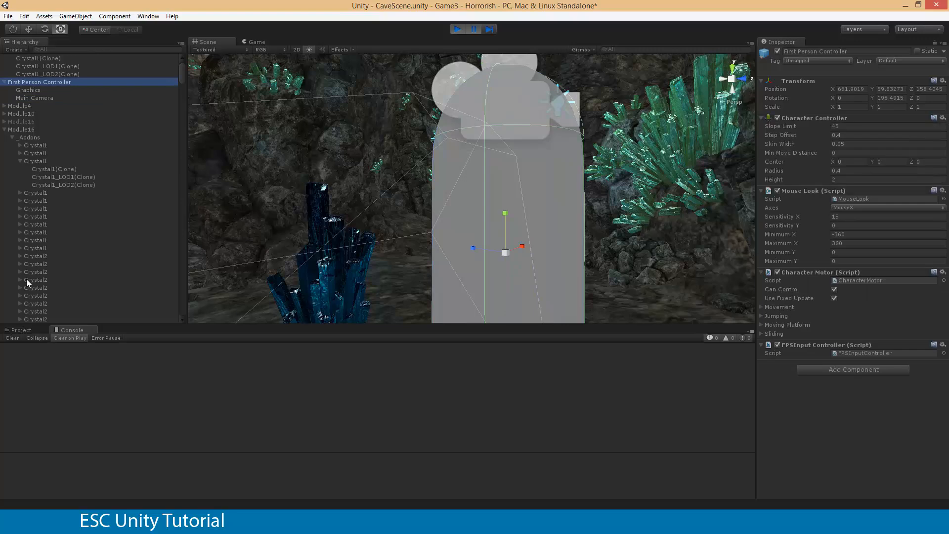
left_click(20, 332)
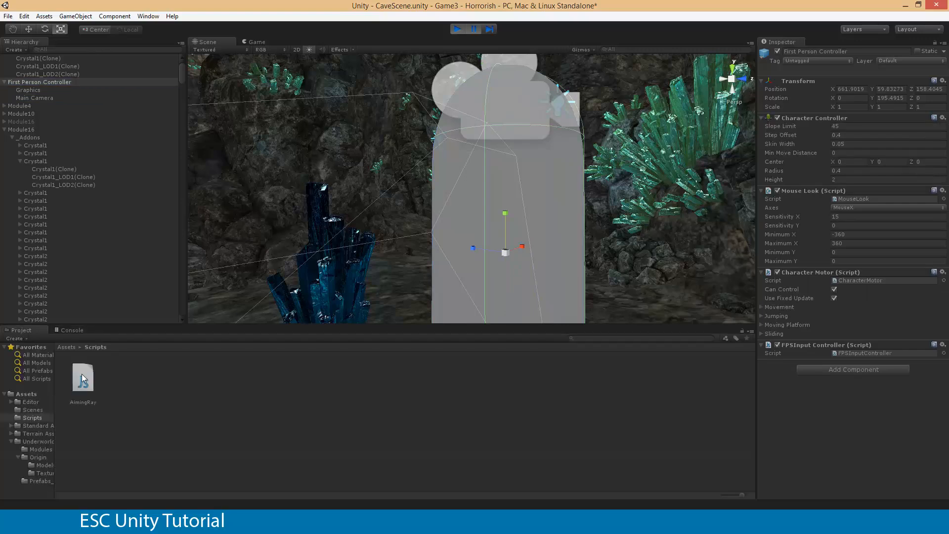
Stop the game and attach the AimingRay script to the First Person Controller, leaving Interact Text unassigned.
left_click(453, 30)
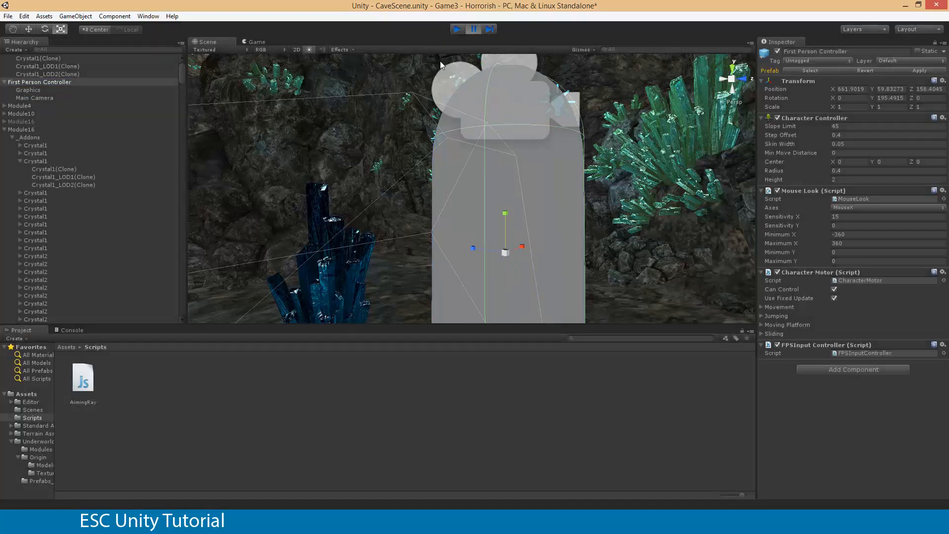
right_click_drag(435, 122, 460, 179)
key("s")
left_click(42, 98)
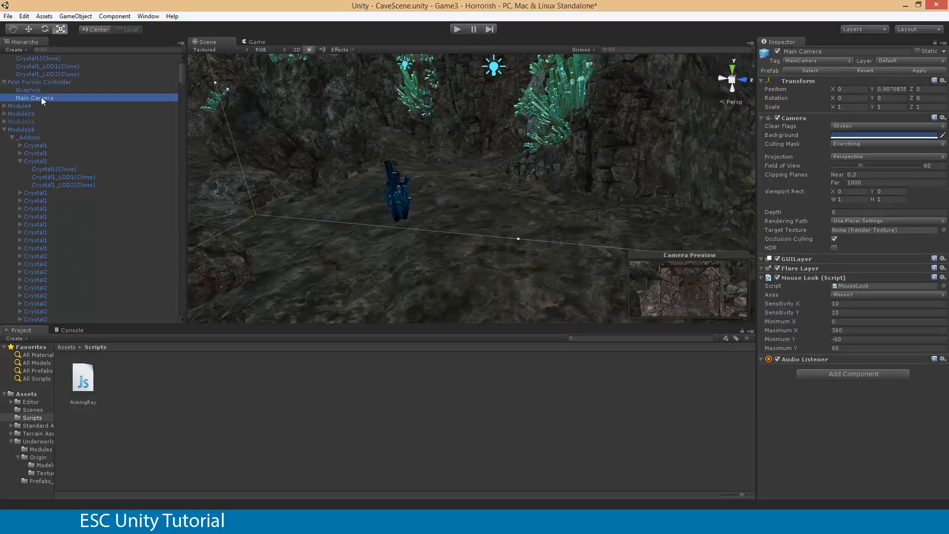
left_click(39, 82)
left_click_drag(85, 379, 817, 421)
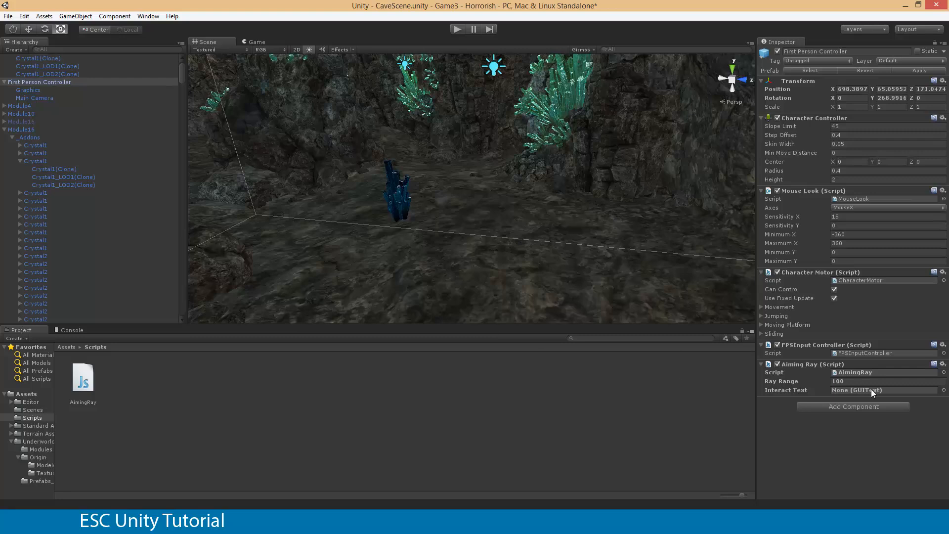
left_click(944, 391)
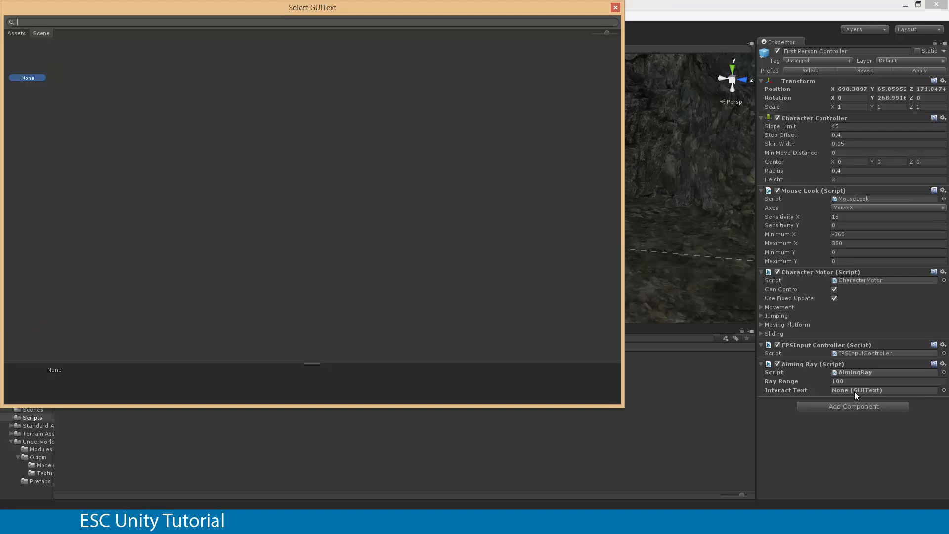
left_click(616, 8)
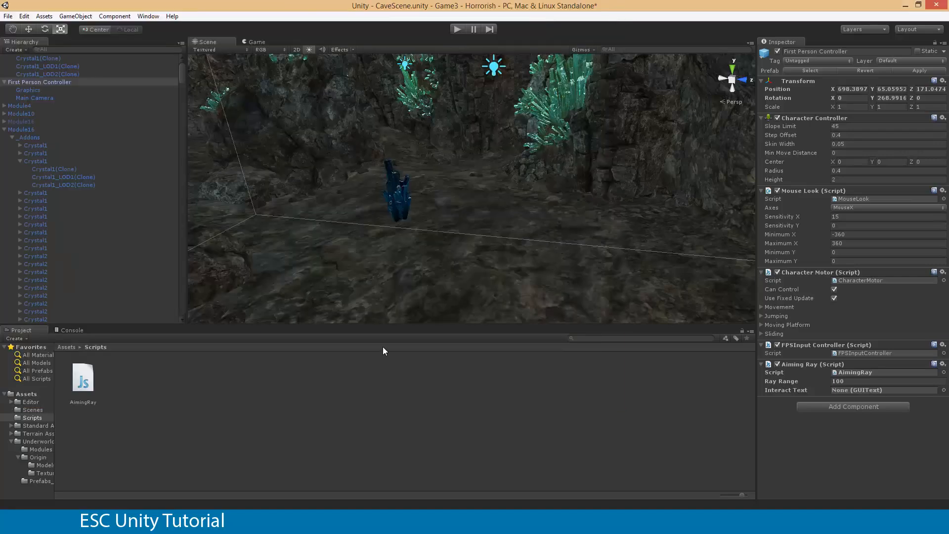
Show the Console, run the game and walk the player through the cave to face the blue crystal, testing the AimingRay detection.
left_click(72, 330)
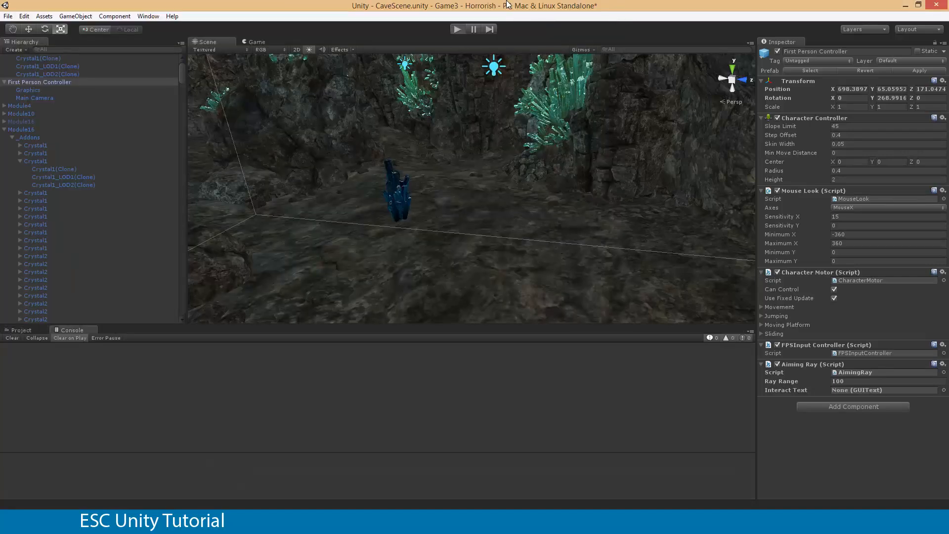
left_click(457, 29)
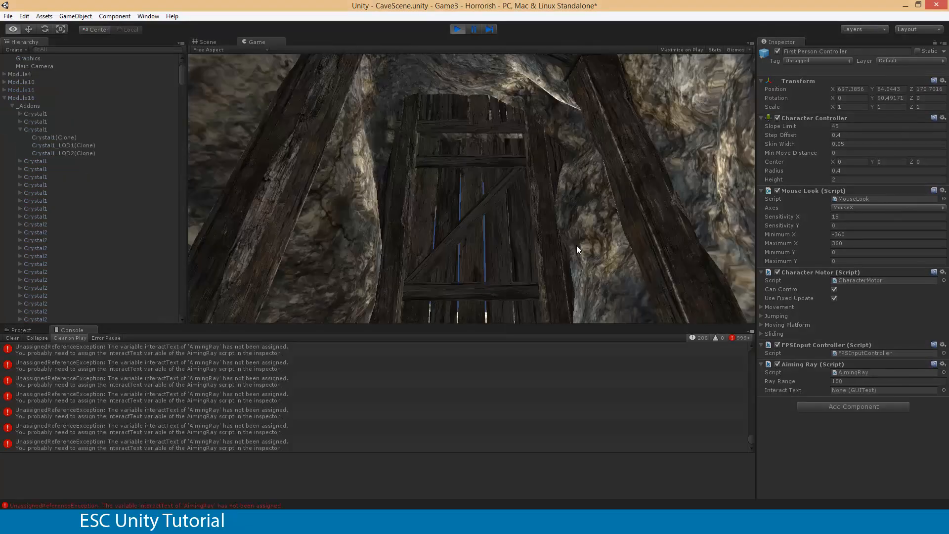
key("w")
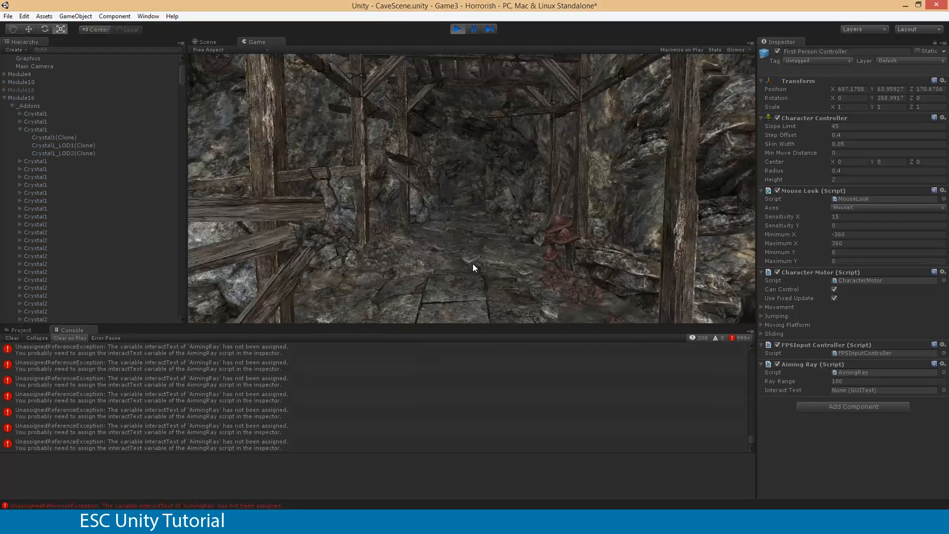
key("w")
key("w")
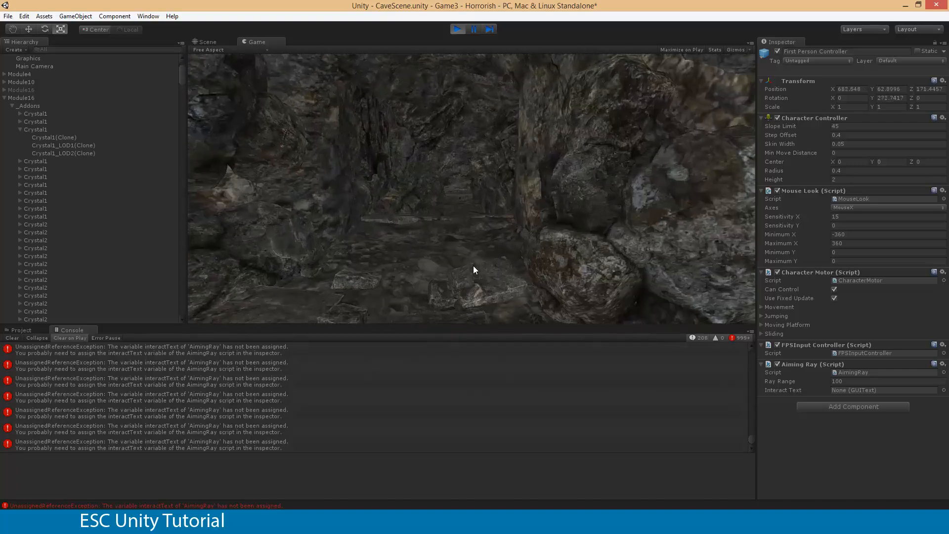
key("w")
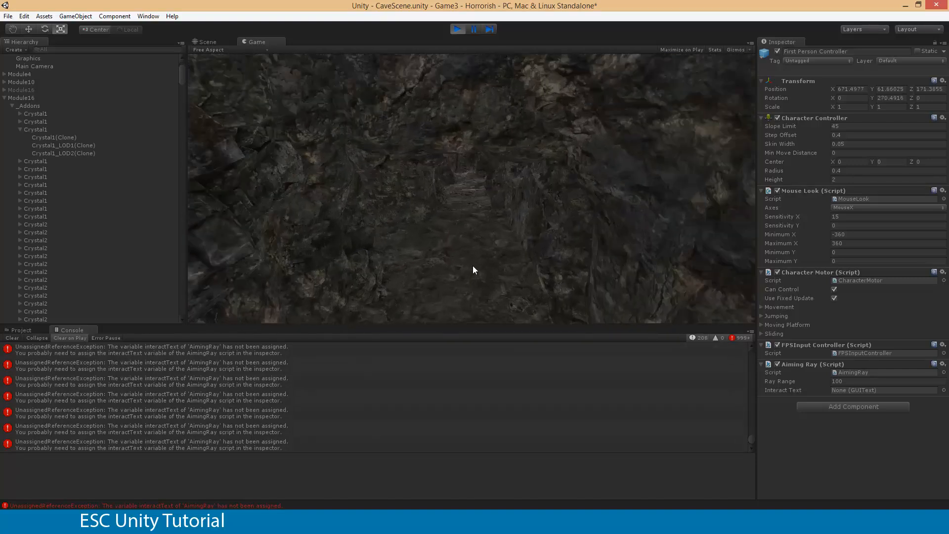
key("w")
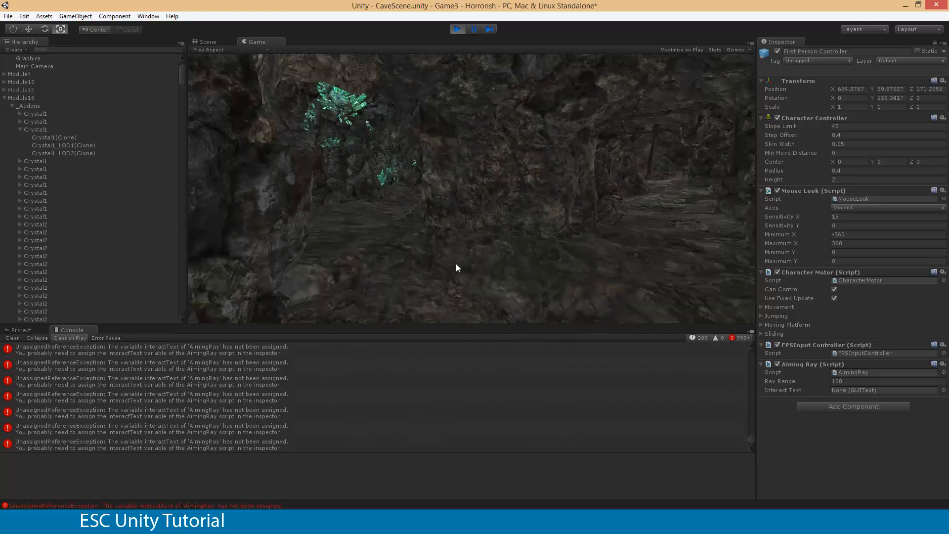
key("w")
key("w")
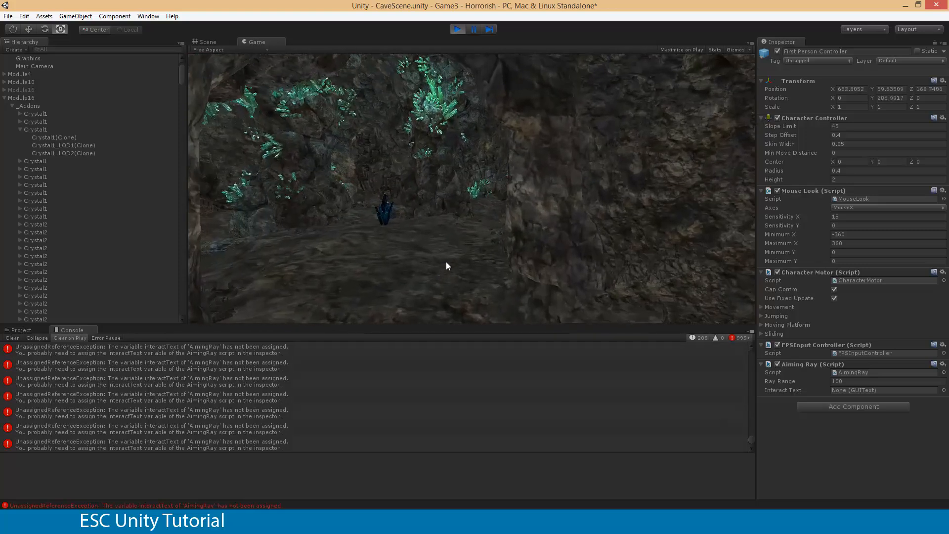
key("w")
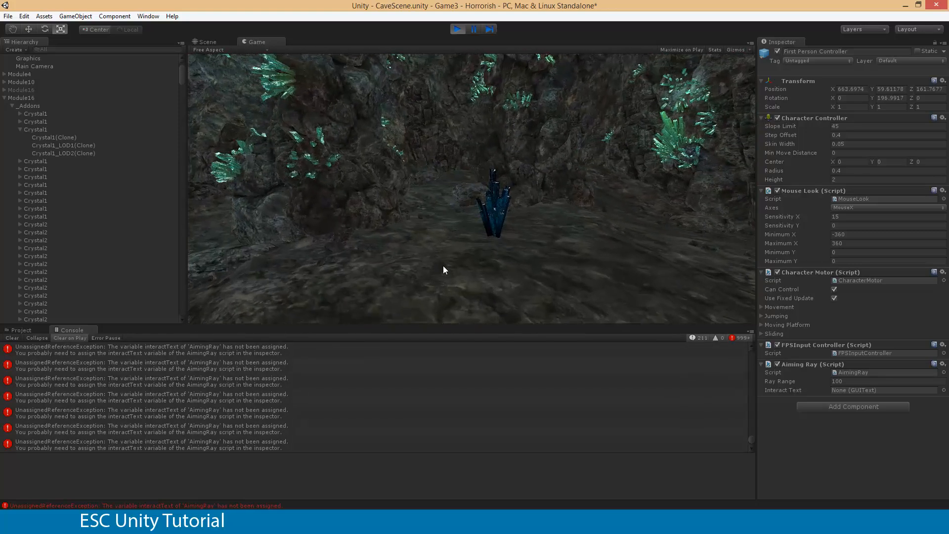
key("w")
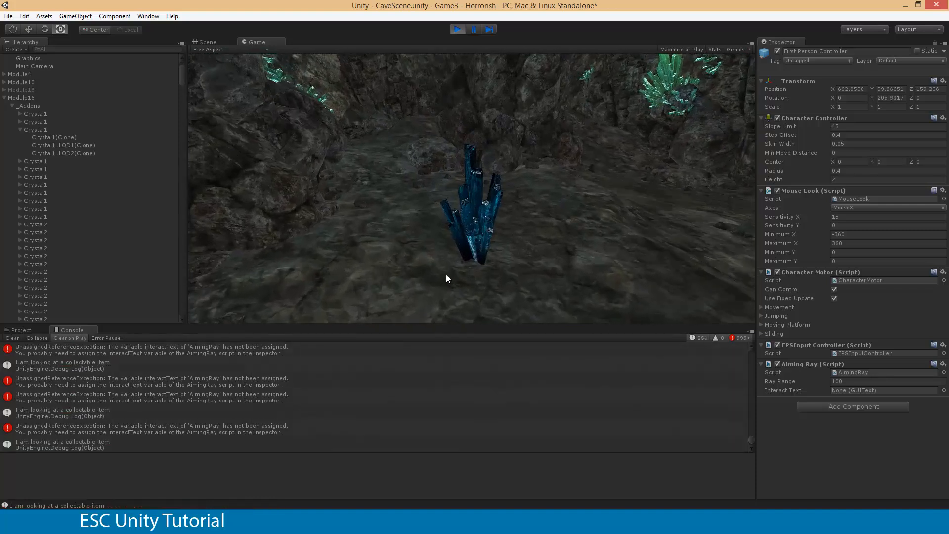
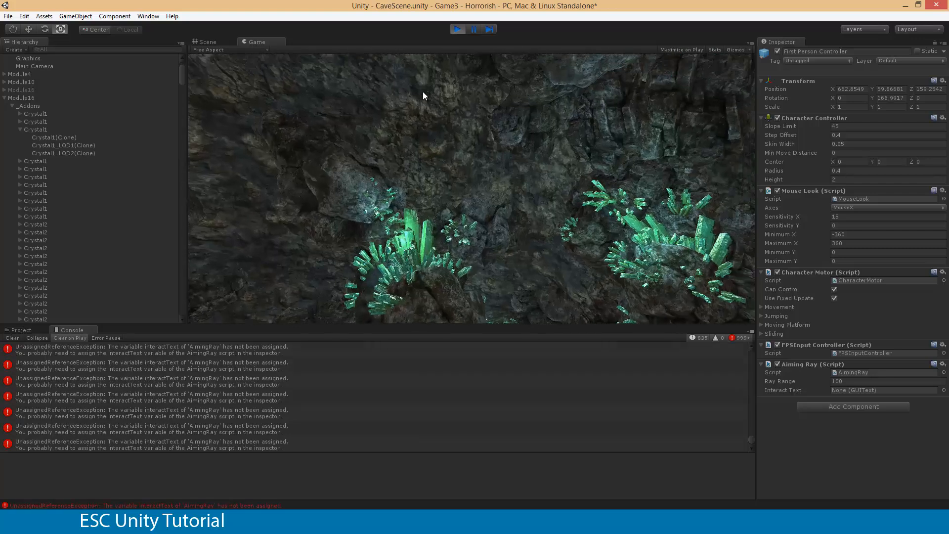
Stop the game and inspect the details of an AimingRay interactText error in the Console.
key("ctrl+p")
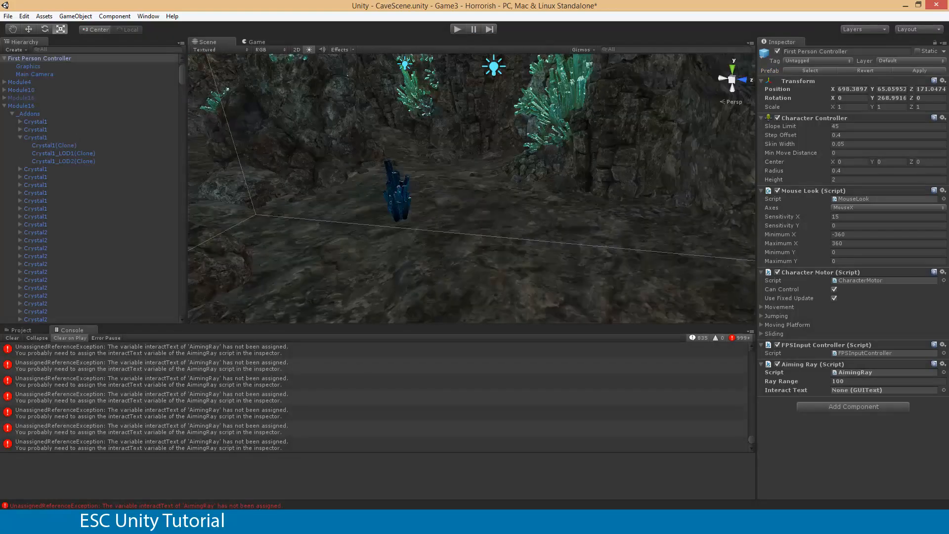
left_click(108, 382)
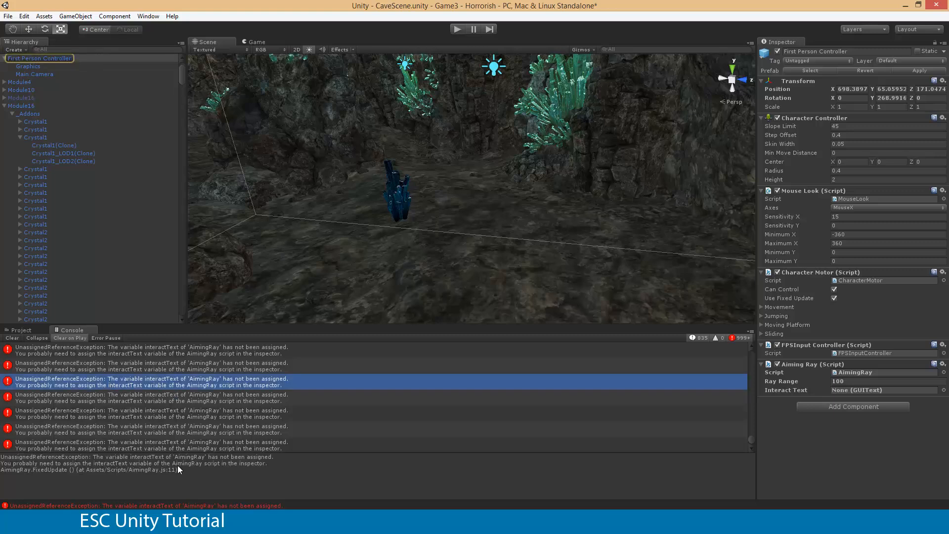
In AimingRay.js in MonoDevelop, uncomment the interactText.text line in the Collectable block and restore its descriptive comment's indentation.
key("alt+Tab")
scroll(239, 395, "down", 5)
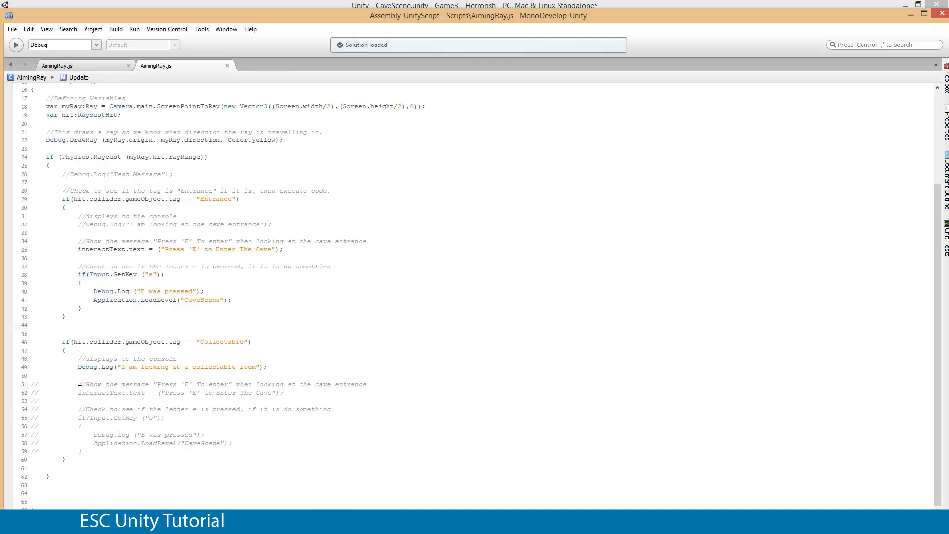
triple_click(136, 391)
right_click(148, 394)
left_click(199, 429)
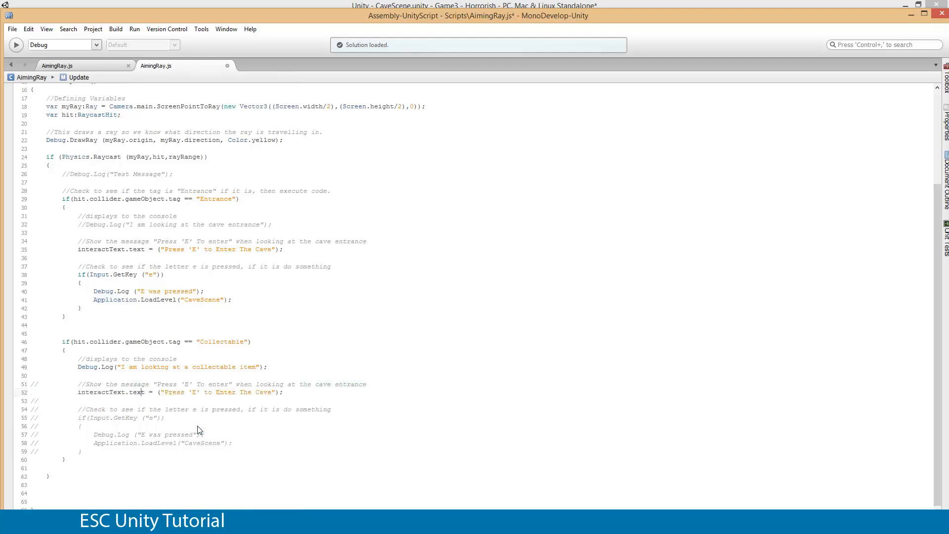
right_click(111, 381)
left_click(163, 429)
Reword the Collectable block's message comment to say "Press 'E' To collect" when looking at the collectable.
left_click_drag(90, 385, 317, 385)
left_click(279, 400)
left_click_drag(209, 384, 228, 385)
type("collect")
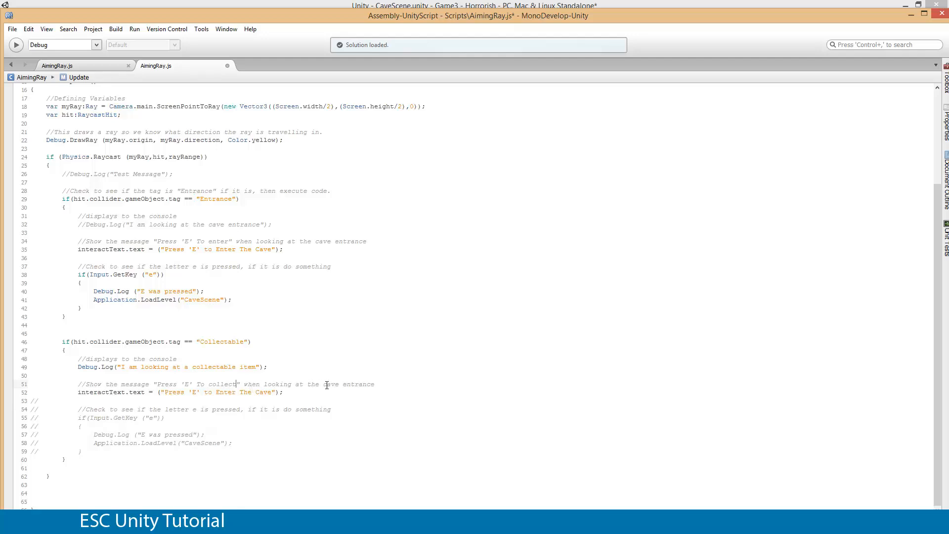
left_click_drag(324, 385, 381, 382)
type("col")
type("lectabel")
type("le")
Change the Collectable block's interactText message to "Press 'E' to Collect", using the Entrance block's line as reference.
left_click_drag(79, 393, 141, 394)
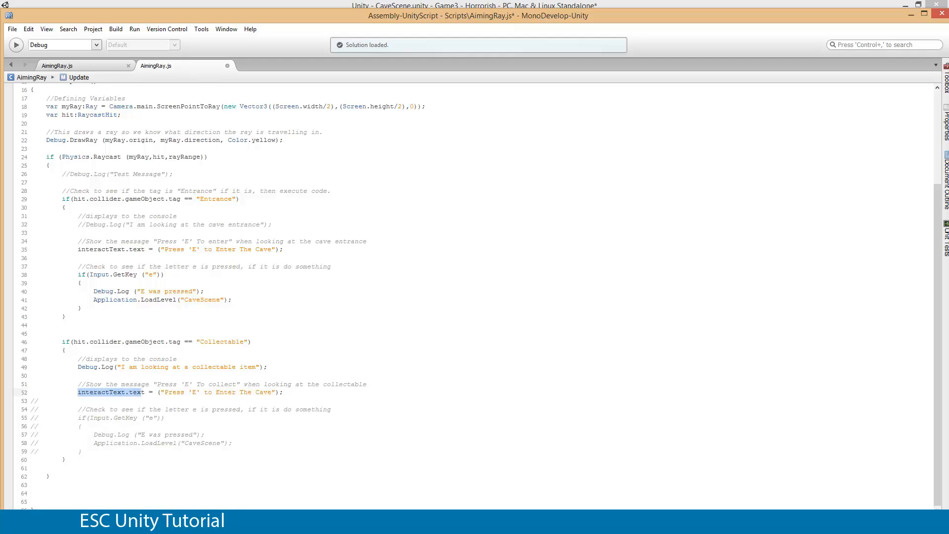
left_click_drag(98, 250, 290, 253)
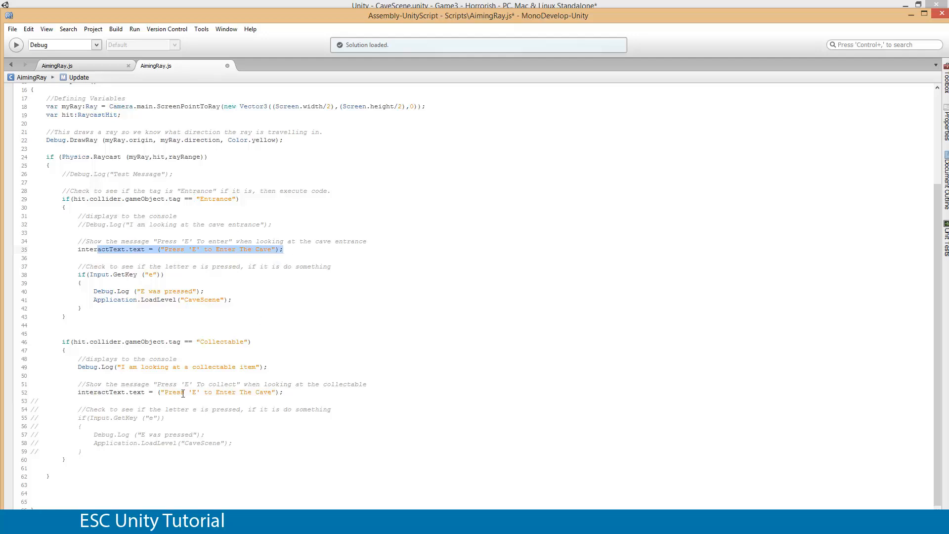
left_click_drag(160, 394, 283, 393)
left_click(241, 410)
left_click_drag(215, 394, 272, 393)
type("Collect")
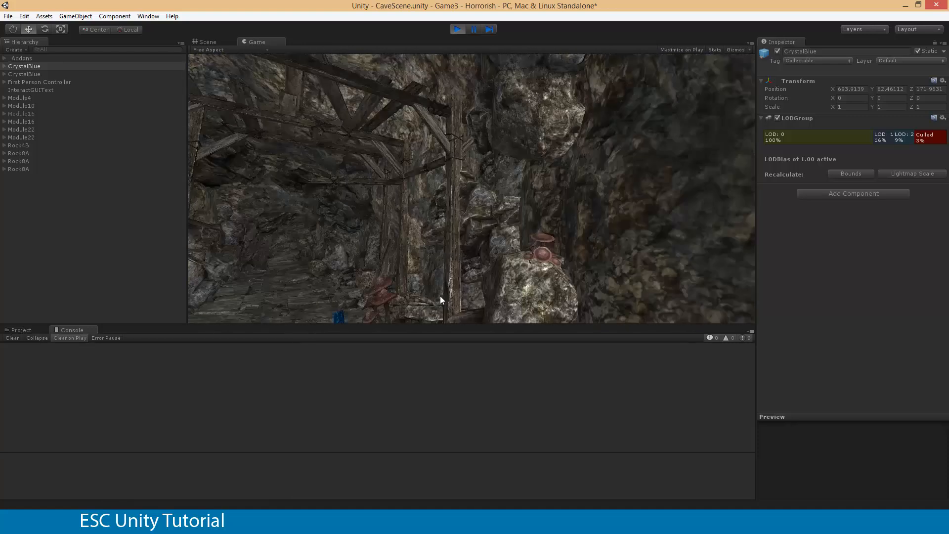
In the running Unity game, walk up to the blue crystal near the start and collect it.
key("w")
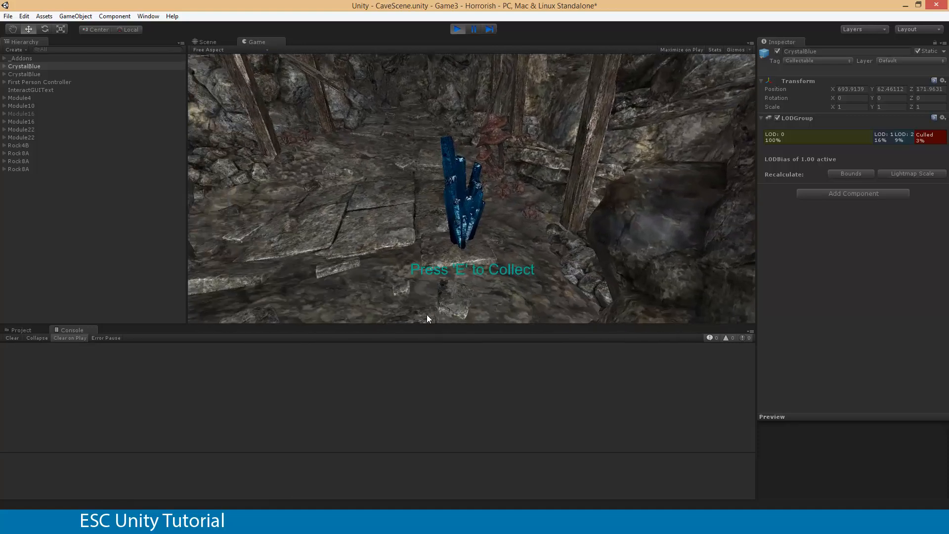
key("w")
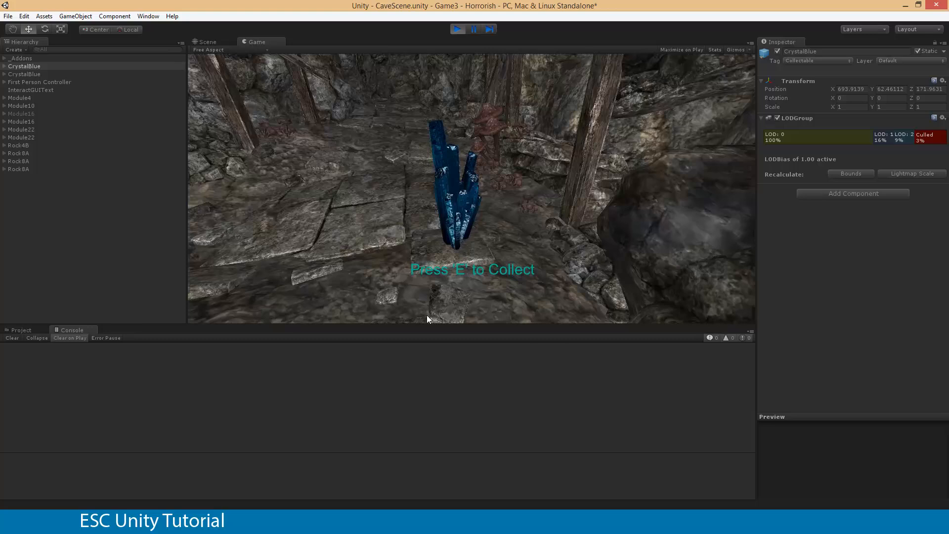
key("e")
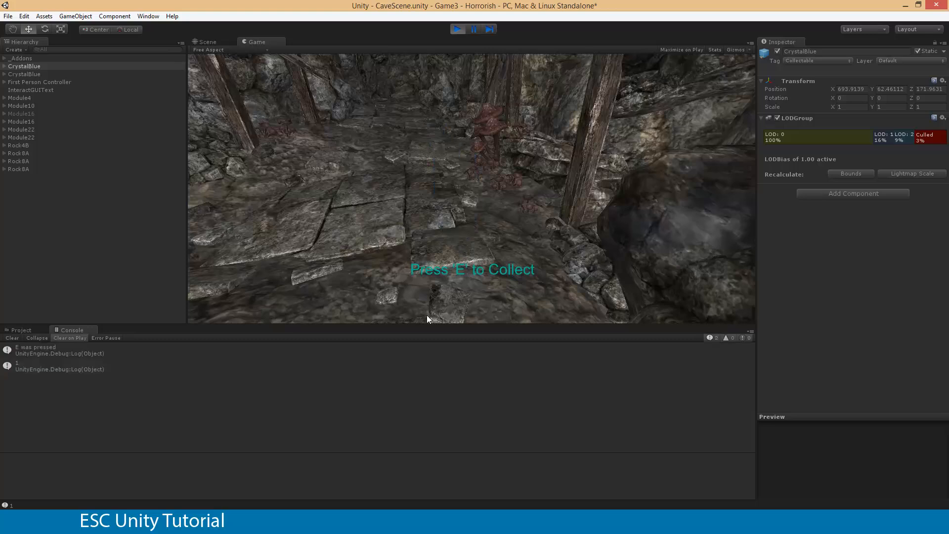
Walk down the tunnel into the green crystal cavern and collect the blue crystal there.
key("w")
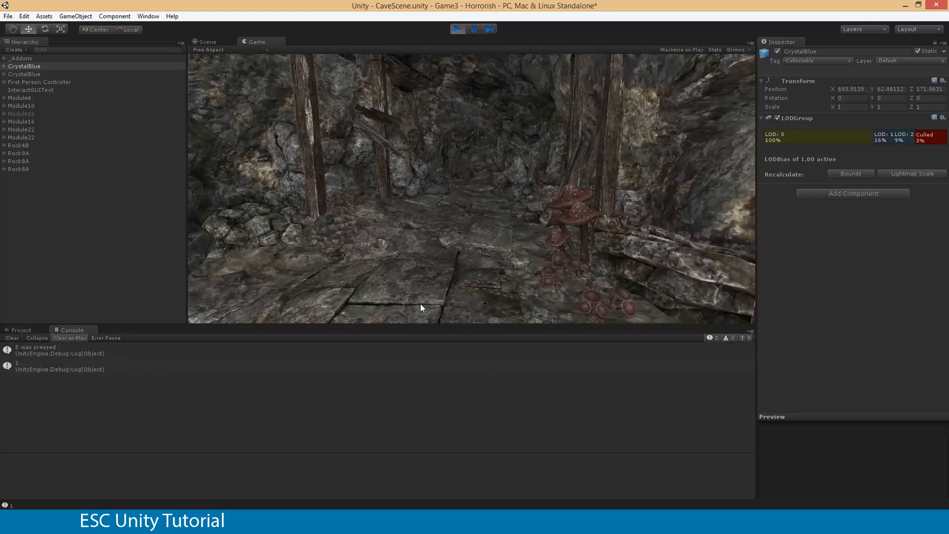
key("a")
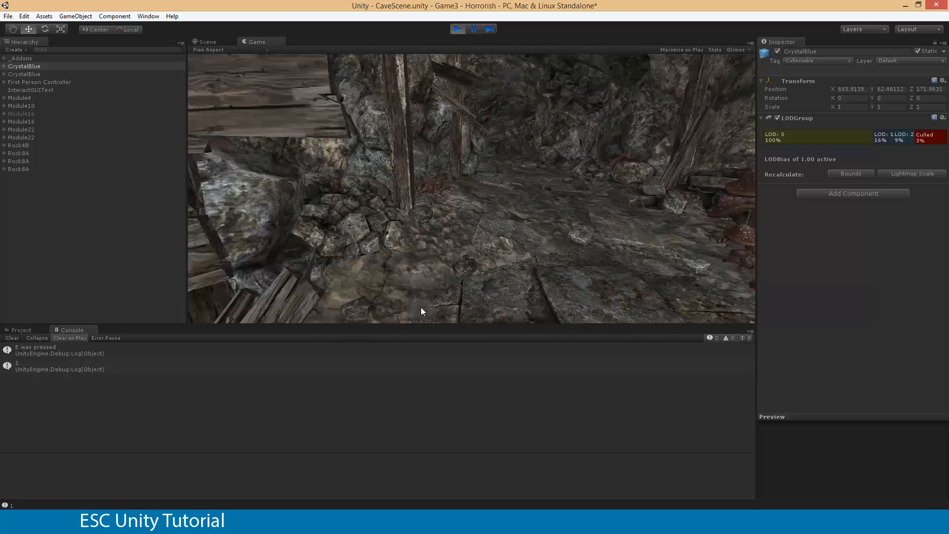
key("w")
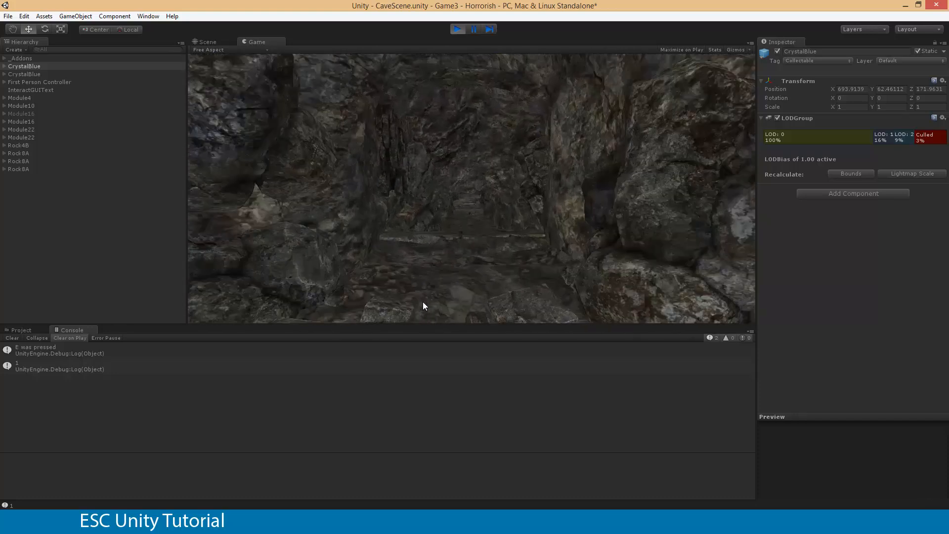
key("w")
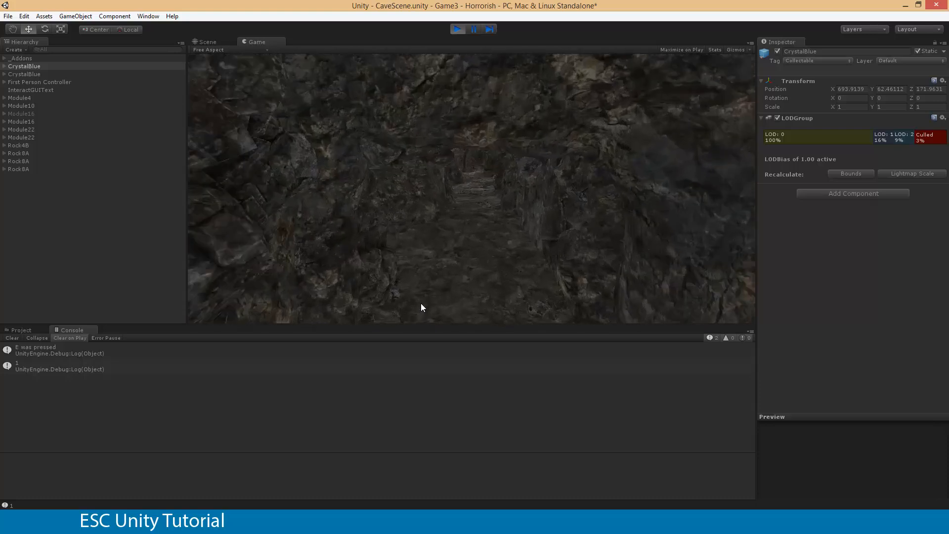
key("w")
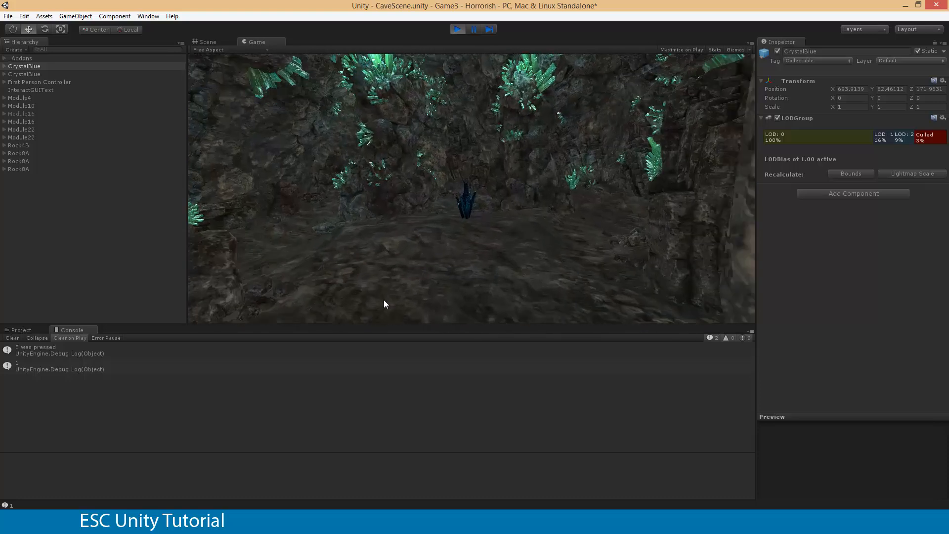
key("w")
key("e")
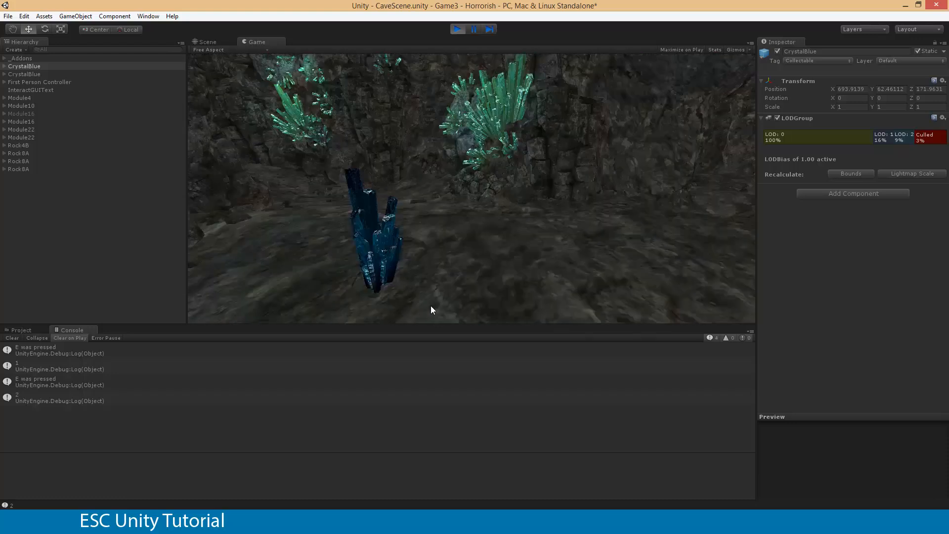
Turn to the next blue crystals in the cavern and collect them at close range.
key("d")
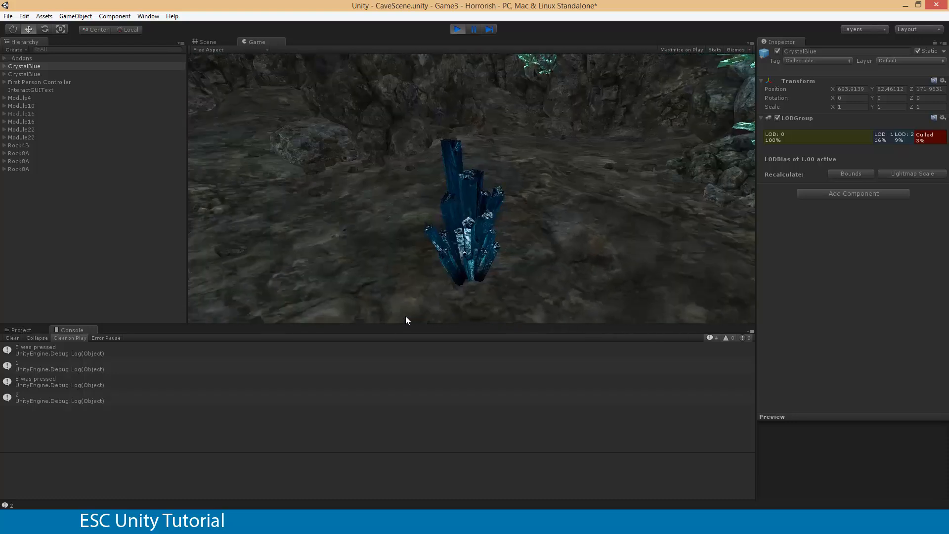
key("w")
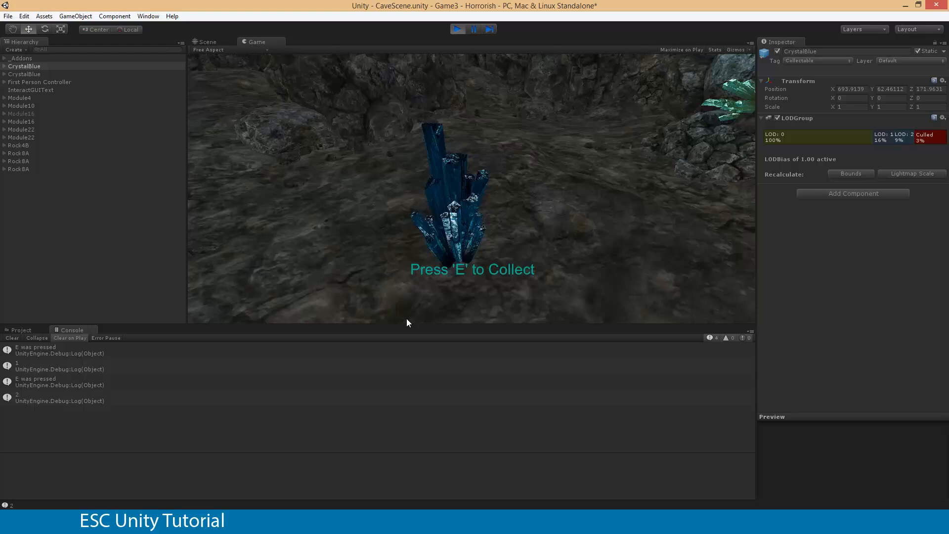
key("e")
key("e")
Leave the crystal cavern and walk back through the tunnel toward the blue crystal before the wooden gate.
key("w")
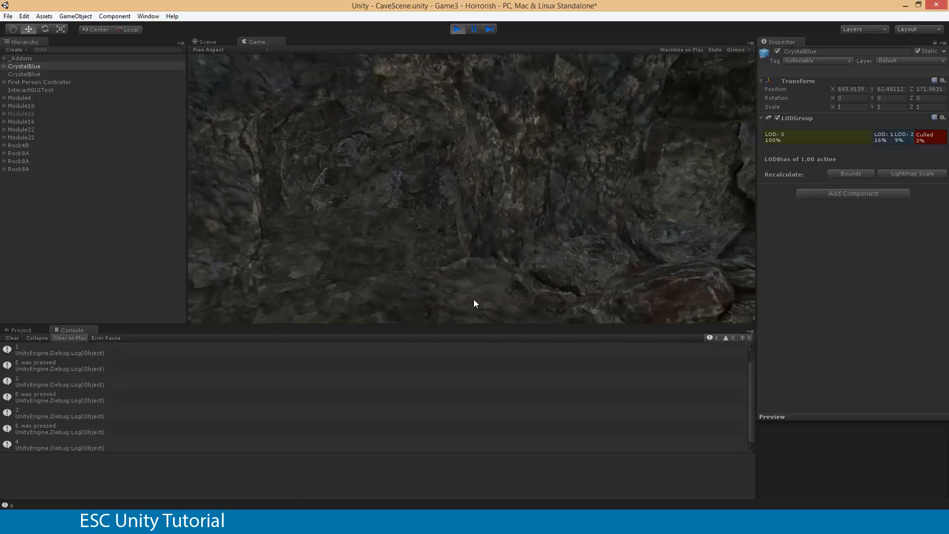
key("w")
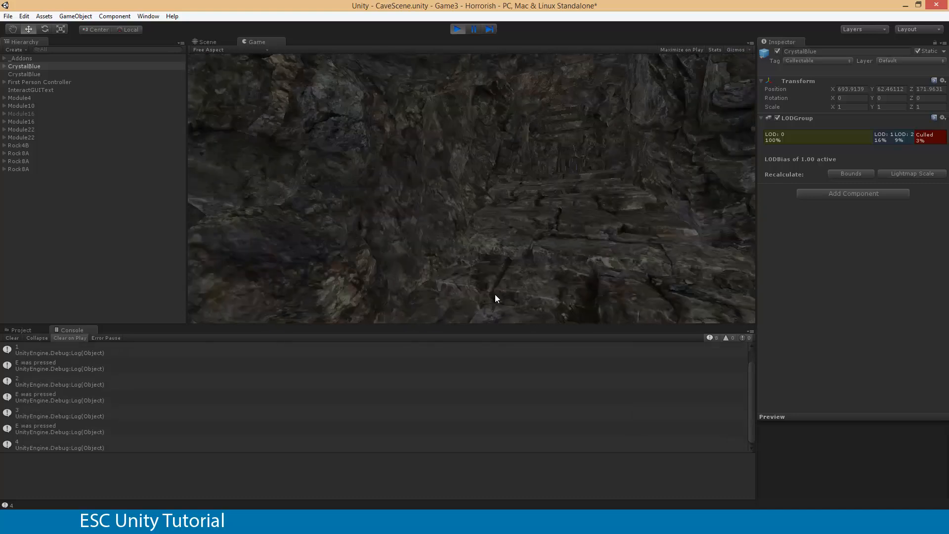
key("w")
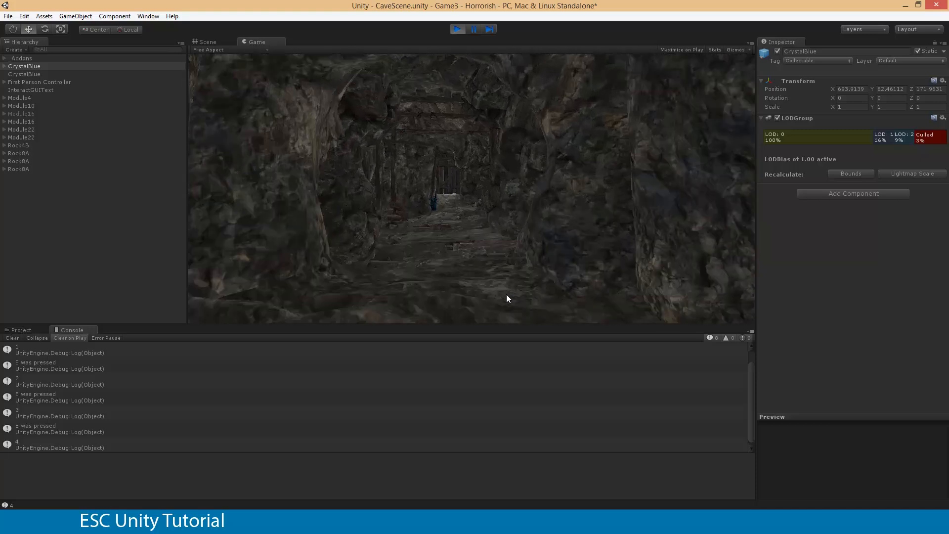
key("w")
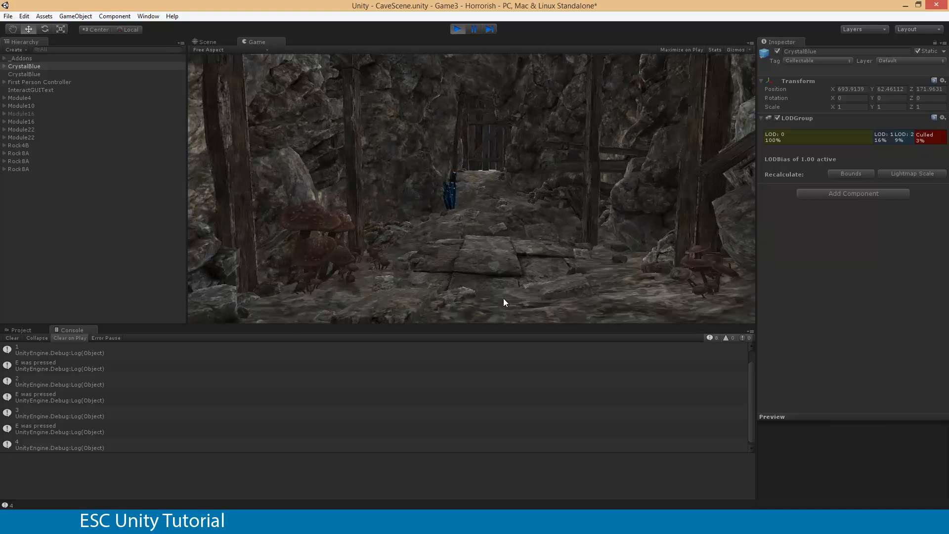
key("w")
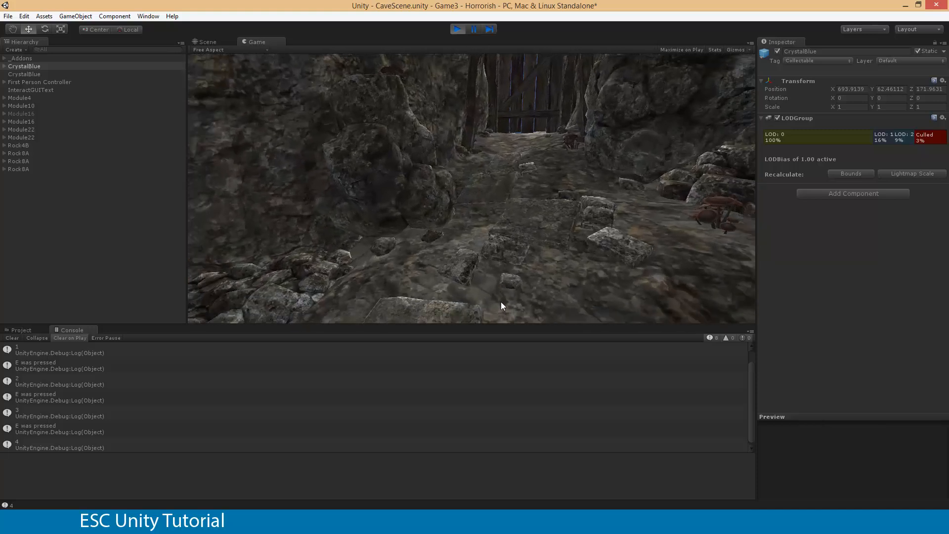
Move back and forth before the wooden gate to compare the blue crystal near and far, and stop the game.
key("s")
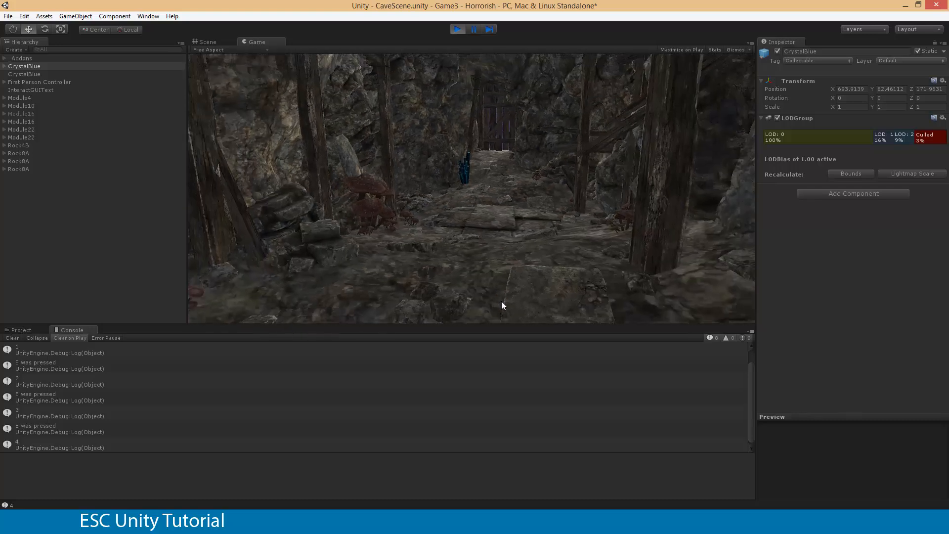
key("w")
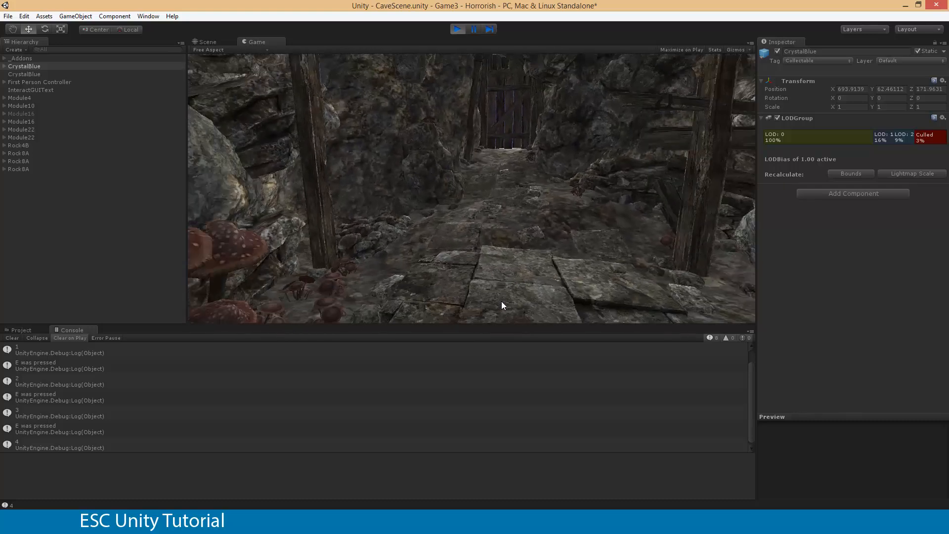
key("s")
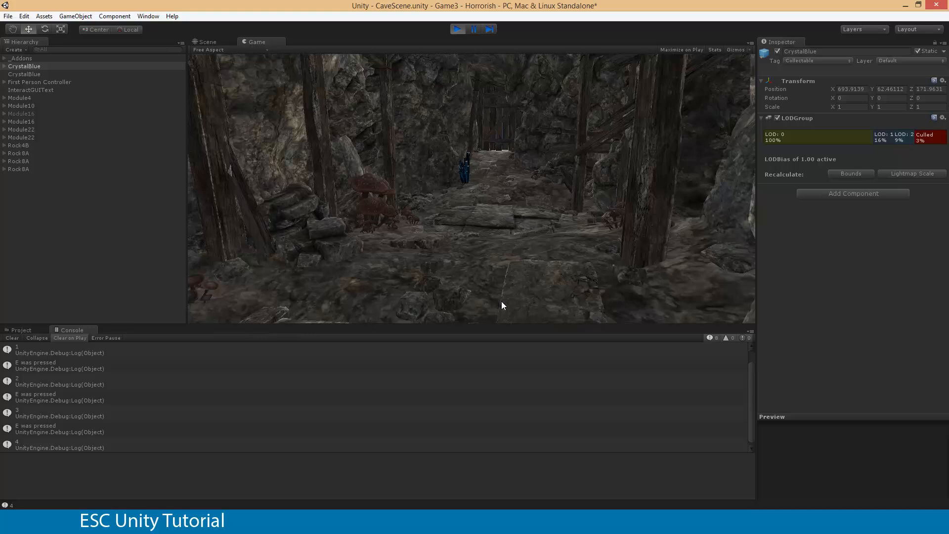
key("w")
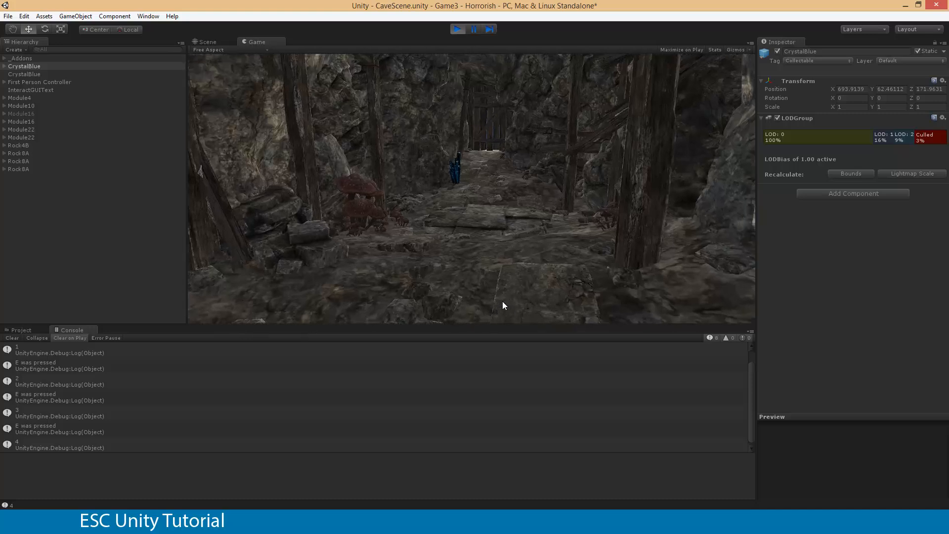
key("w")
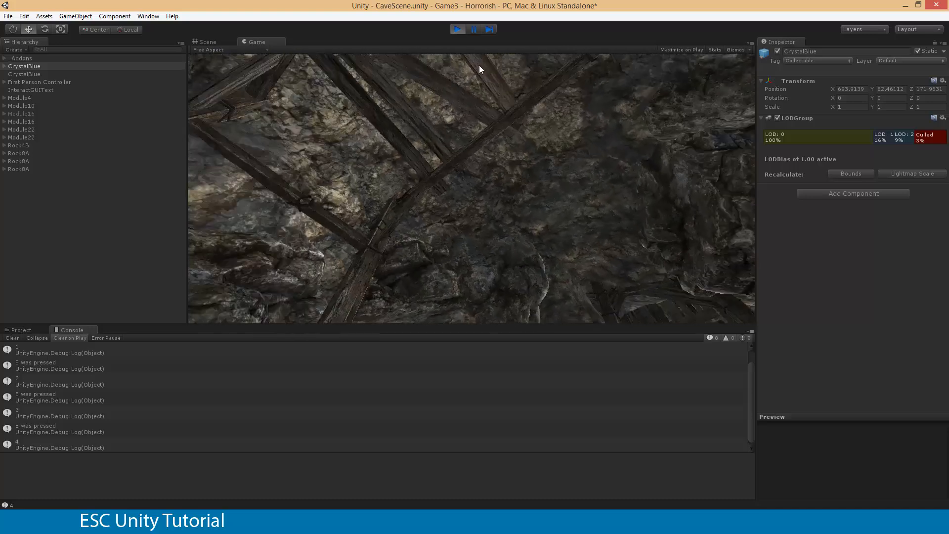
left_click(457, 29)
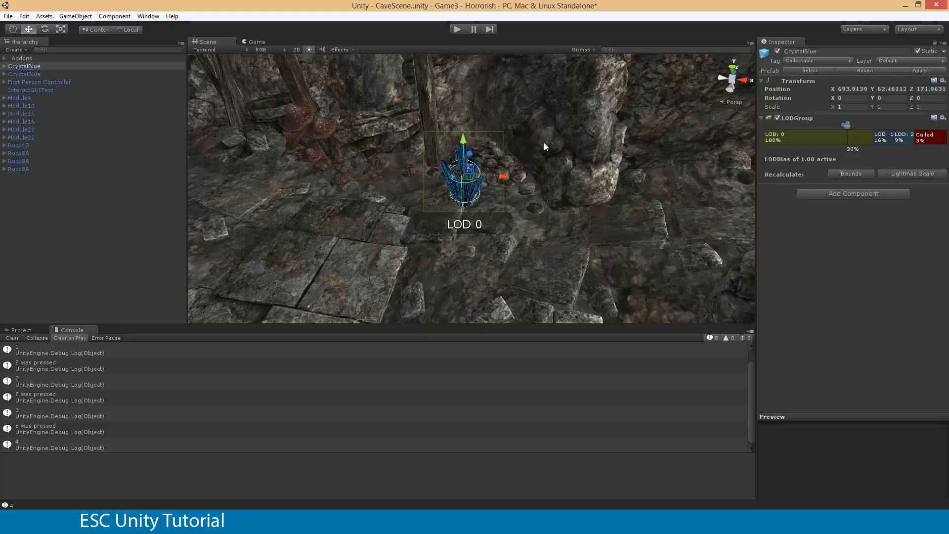
Expand the second CrystalBlue object and inspect the tags and colliders of its Crystal1(Clone) and Crystal1_LOD1(Clone) children.
left_click(4, 74)
left_click(17, 74)
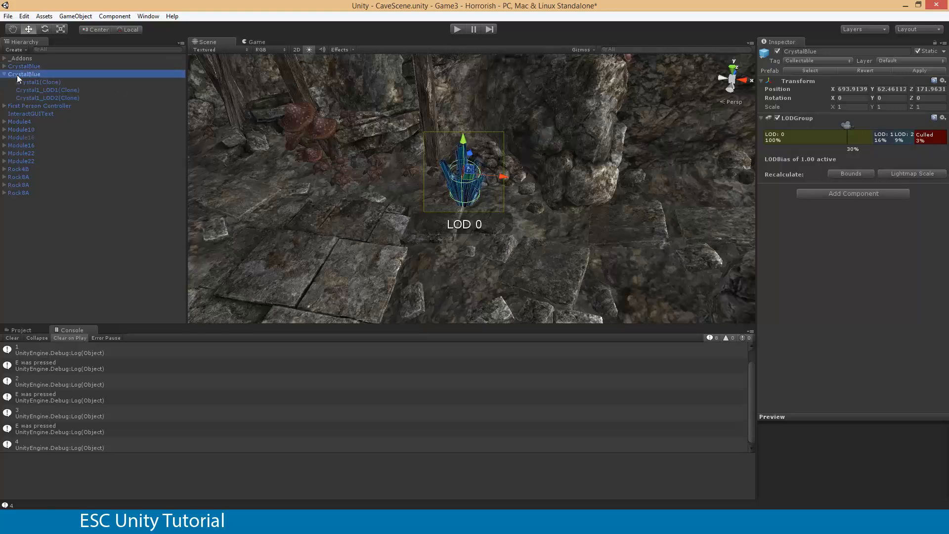
left_click(44, 82)
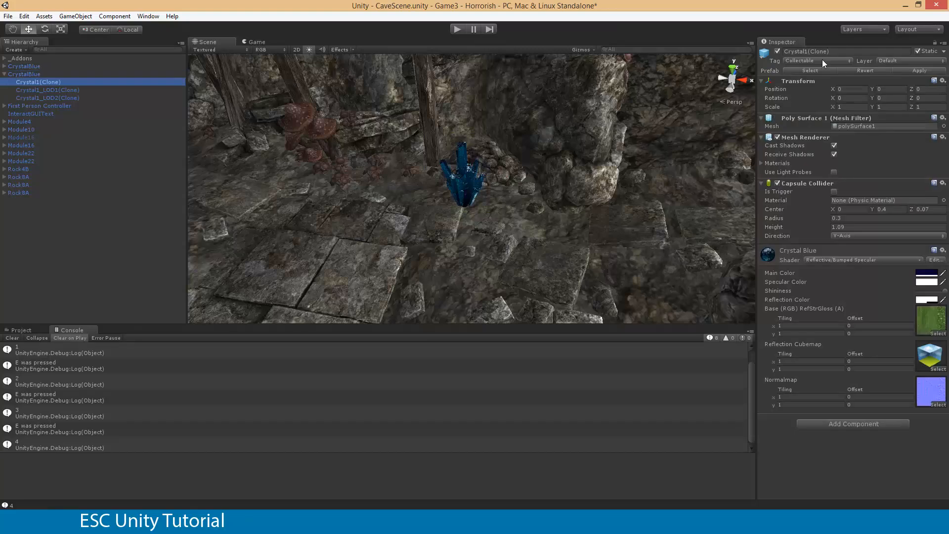
left_click(40, 90)
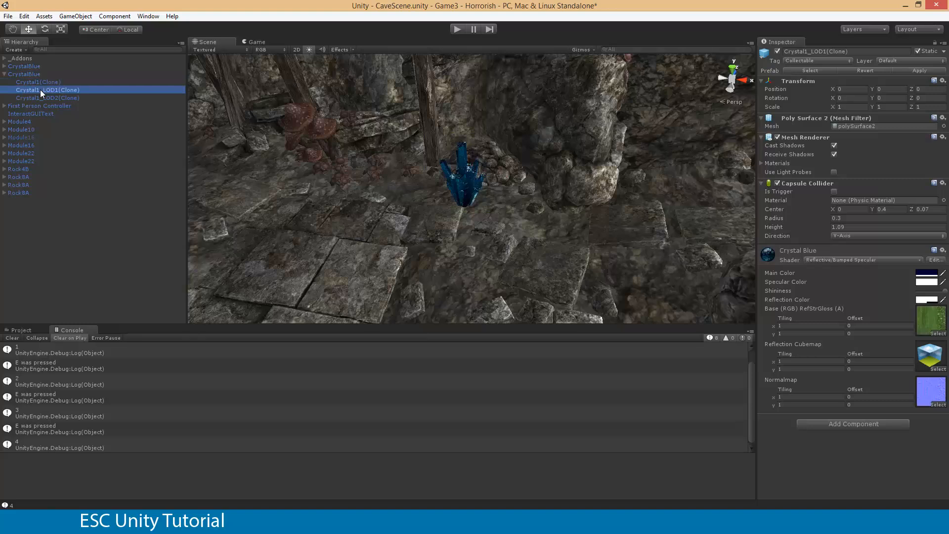
left_click(27, 74)
Add a Capsule Collider component to the expanded CrystalBlue parent object in the green crystal cavern.
mouse_move(352, 157)
right_mouse_down()
mouse_move(421, 134)
mouse_move(555, 157)
mouse_move(398, 177)
mouse_move(193, 184)
mouse_move(64, 171)
mouse_move(58, 156)
mouse_move(116, 124)
mouse_move(121, 103)
mouse_move(105, 106)
mouse_move(103, 76)
right_mouse_up()
key("s")
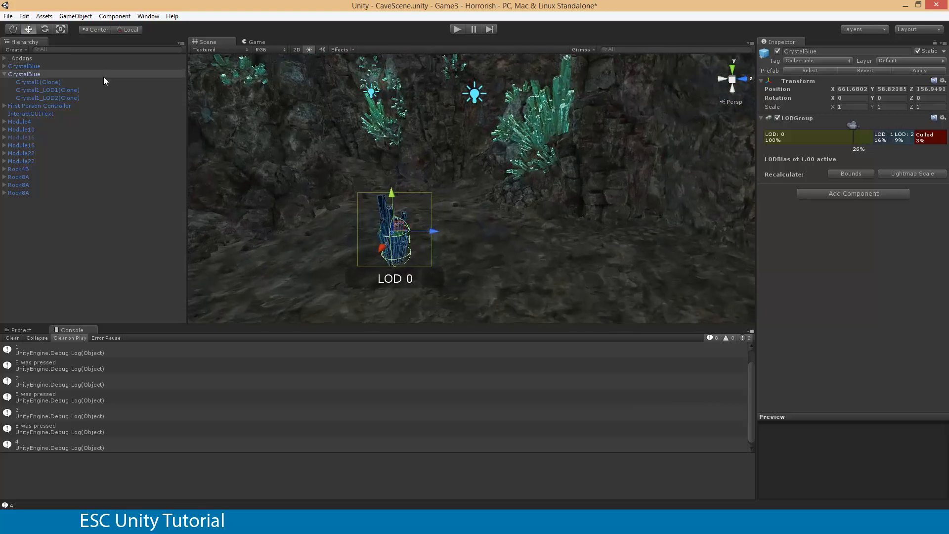
left_click(40, 82)
left_click(19, 73)
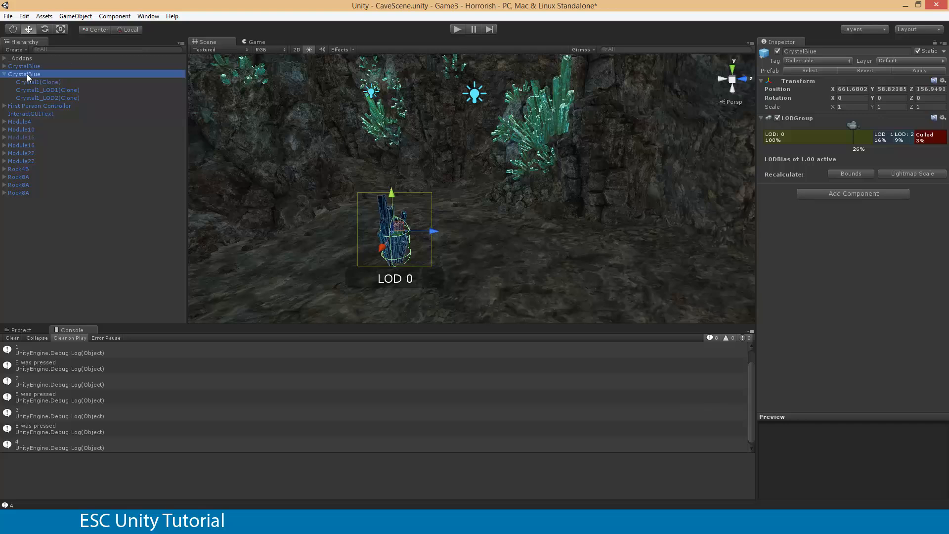
left_click(832, 193)
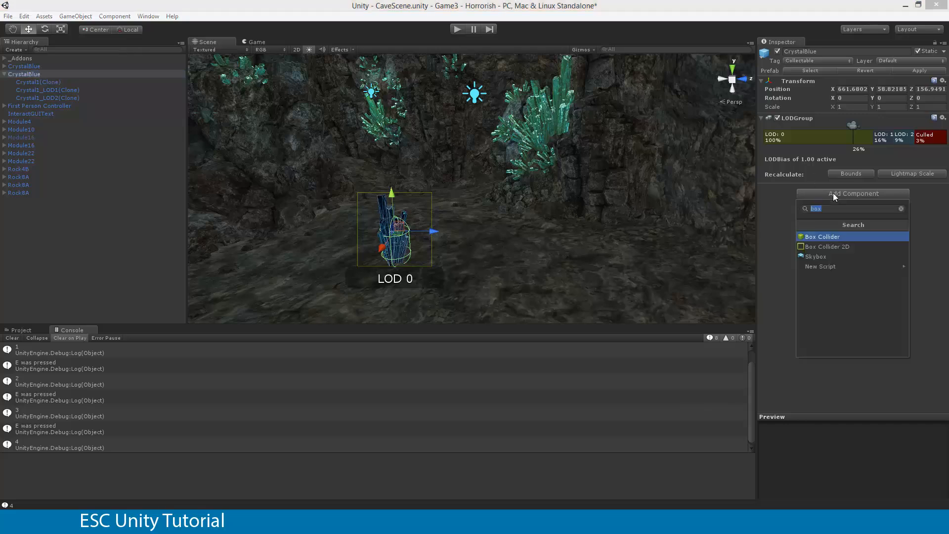
type("caps")
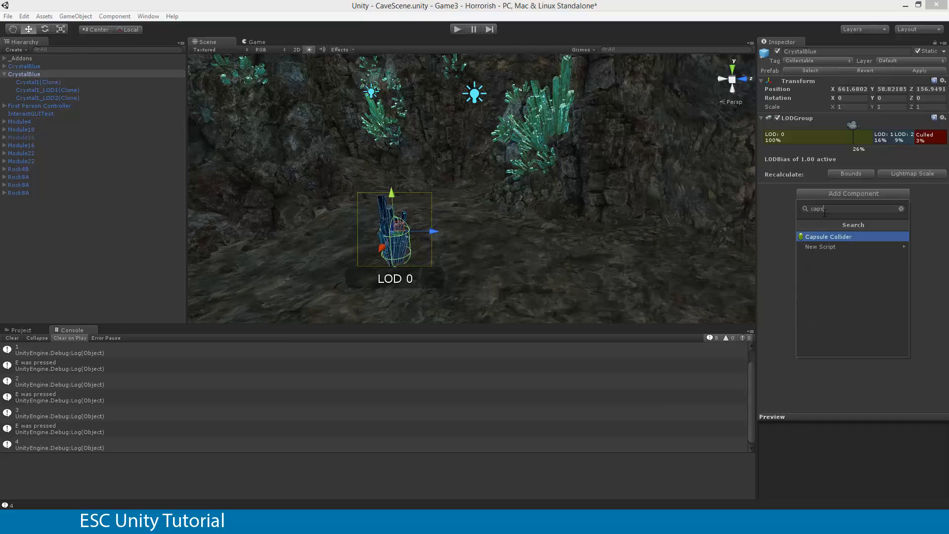
left_click(821, 237)
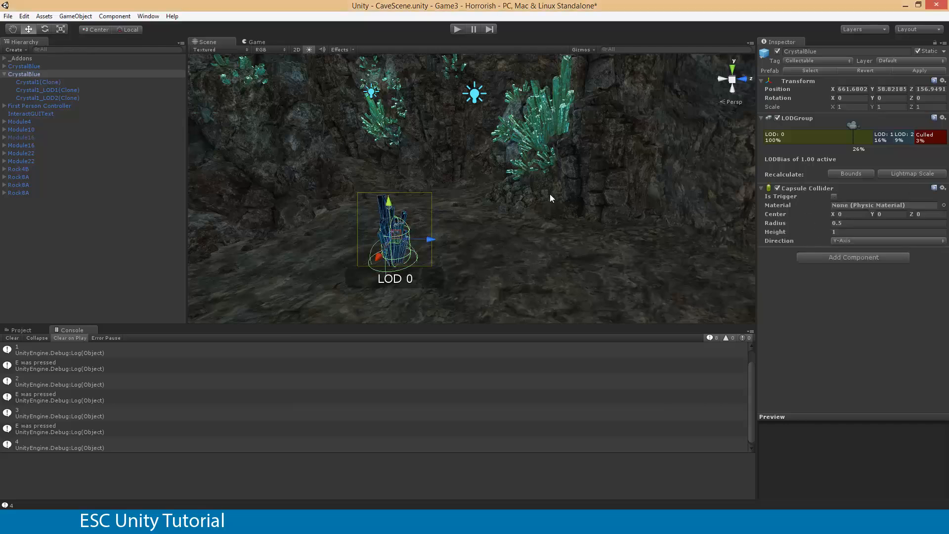
Copy the Capsule Collider from Crystal1(Clone) and paste its component values onto the CrystalBlue parent's Capsule Collider.
left_click(38, 83)
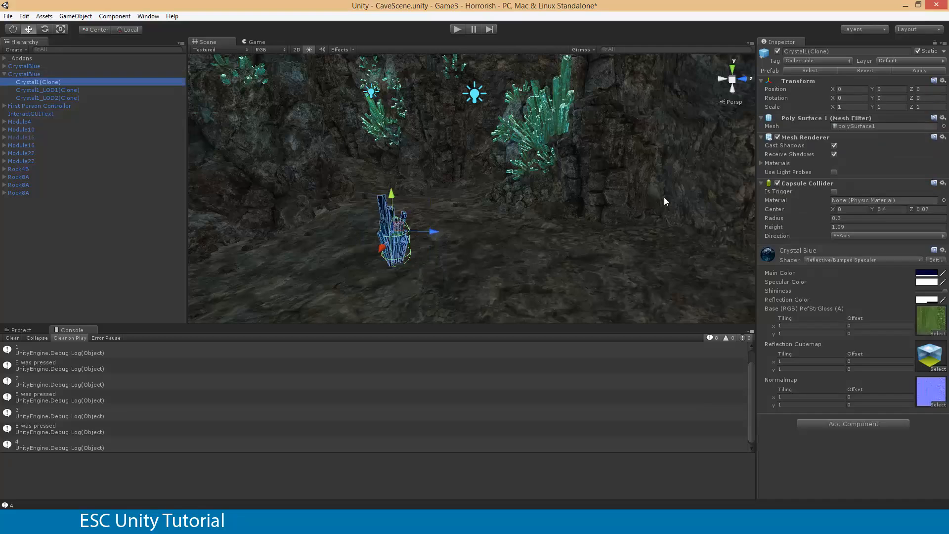
left_click(944, 184)
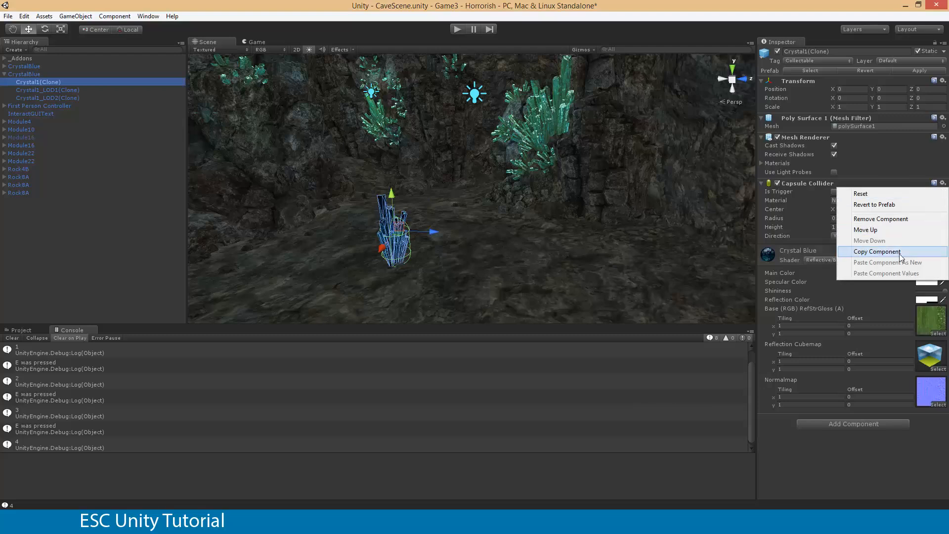
left_click(900, 253)
left_click(23, 75)
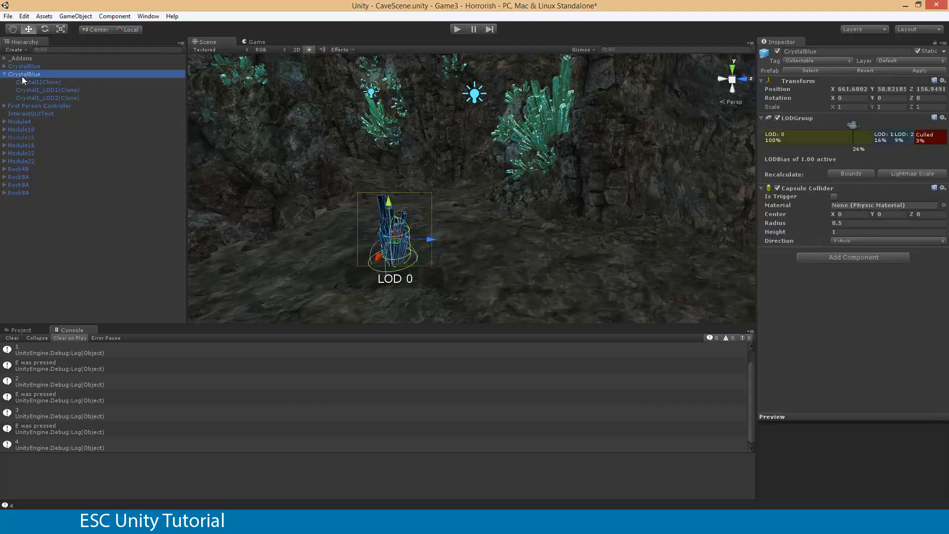
left_click(943, 188)
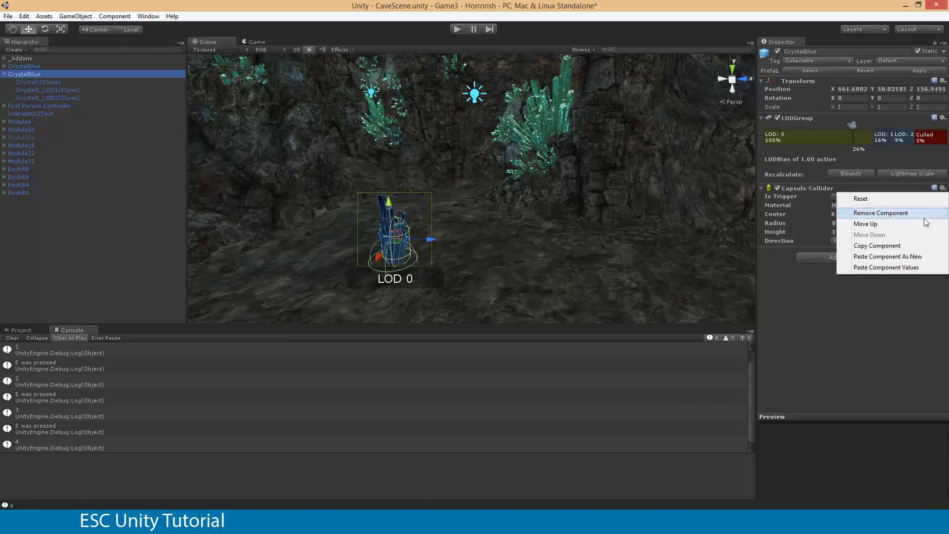
left_click(930, 269)
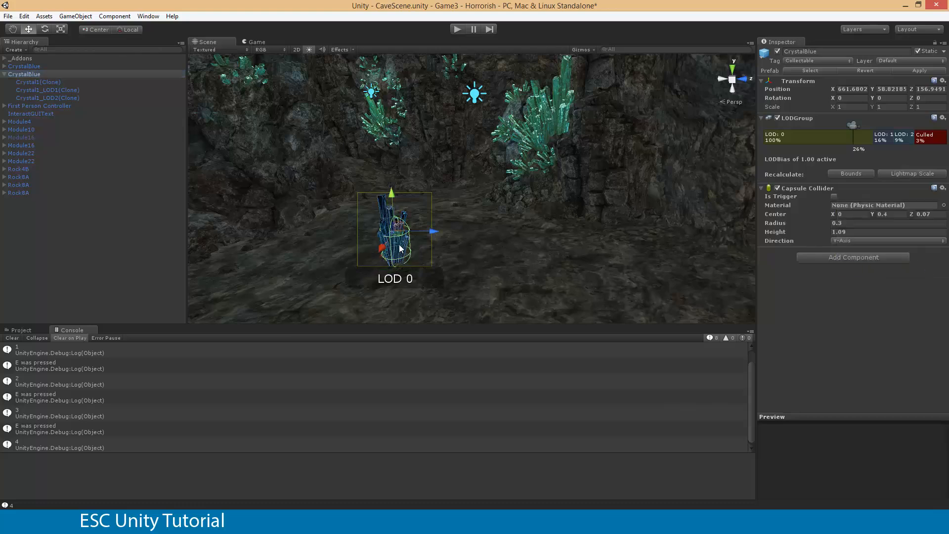
Remove the Capsule Collider components from Crystal1(Clone), Crystal1_LOD1(Clone) and Crystal1_LOD2(Clone).
left_click(39, 82)
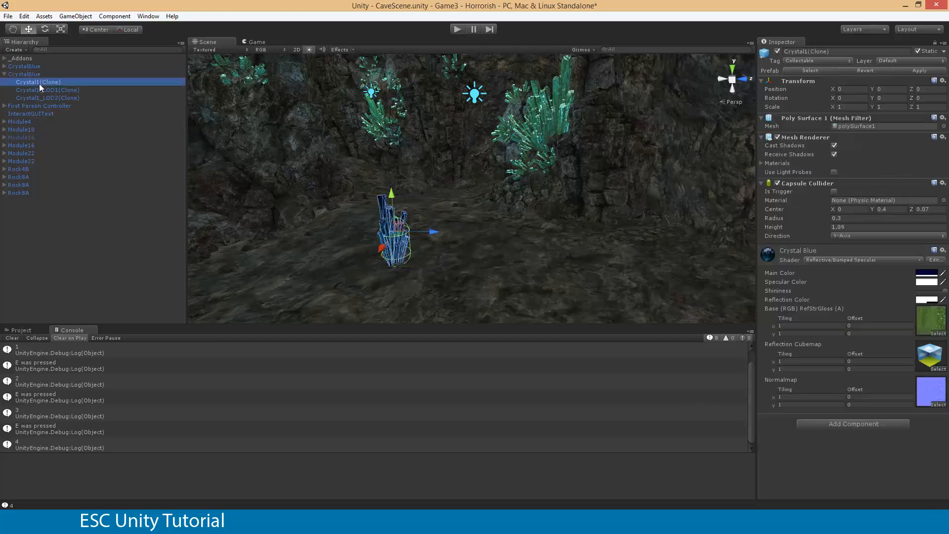
left_click(943, 183)
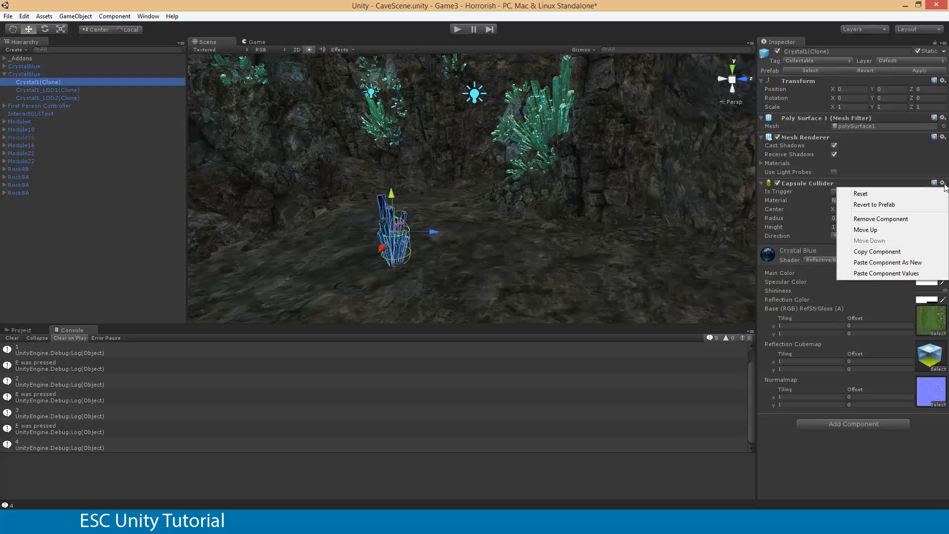
left_click(931, 223)
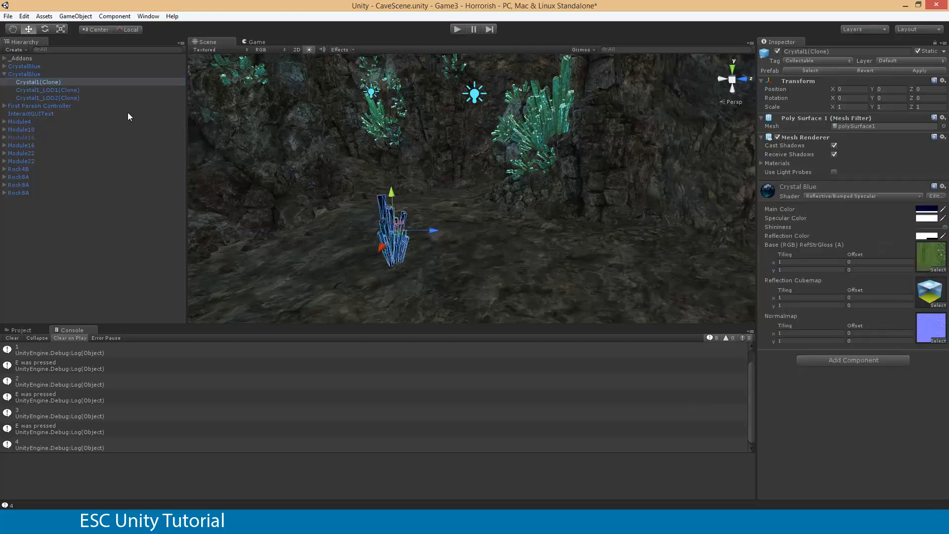
left_click(58, 88)
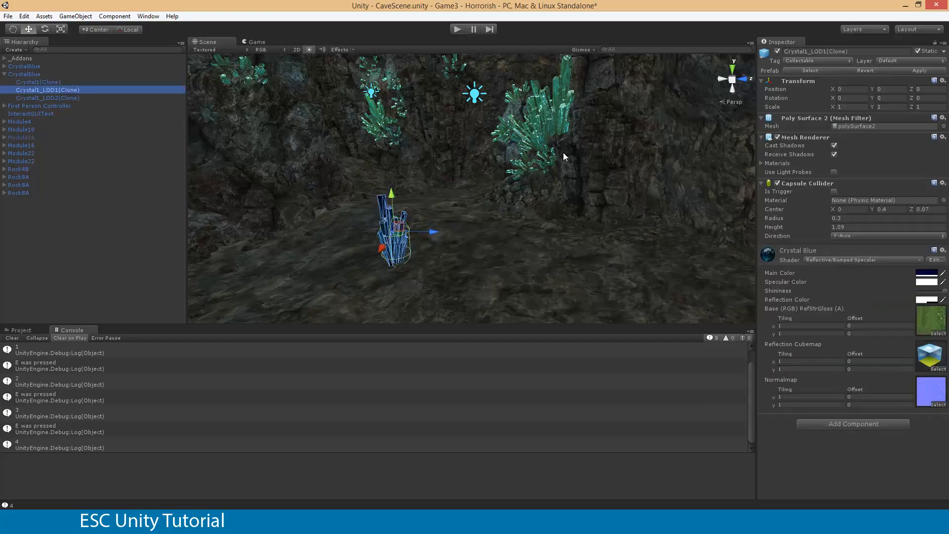
left_click(942, 183)
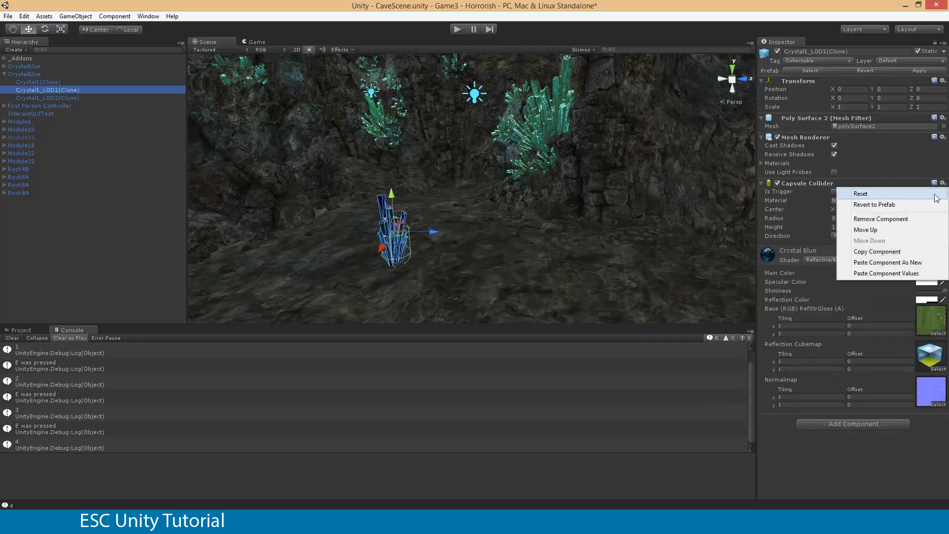
left_click(912, 219)
left_click(65, 98)
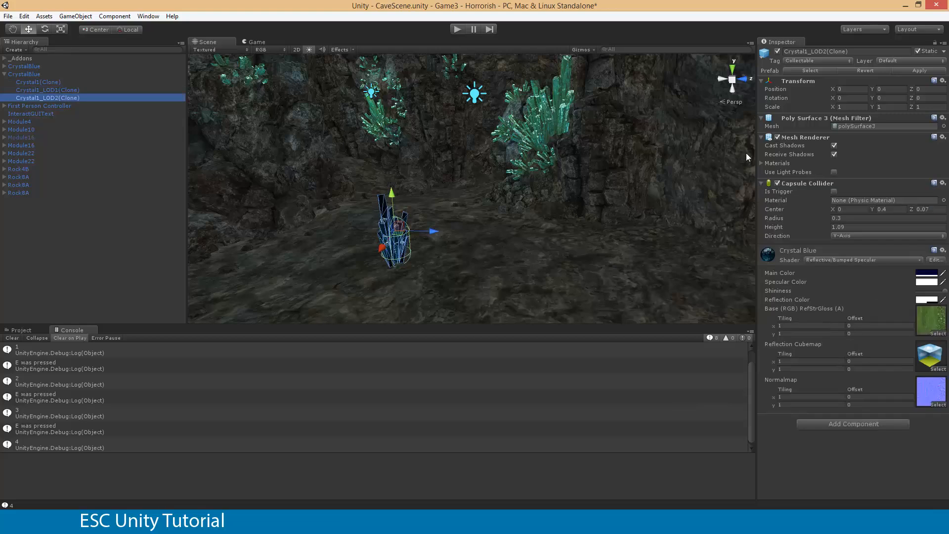
left_click(943, 183)
left_click(892, 220)
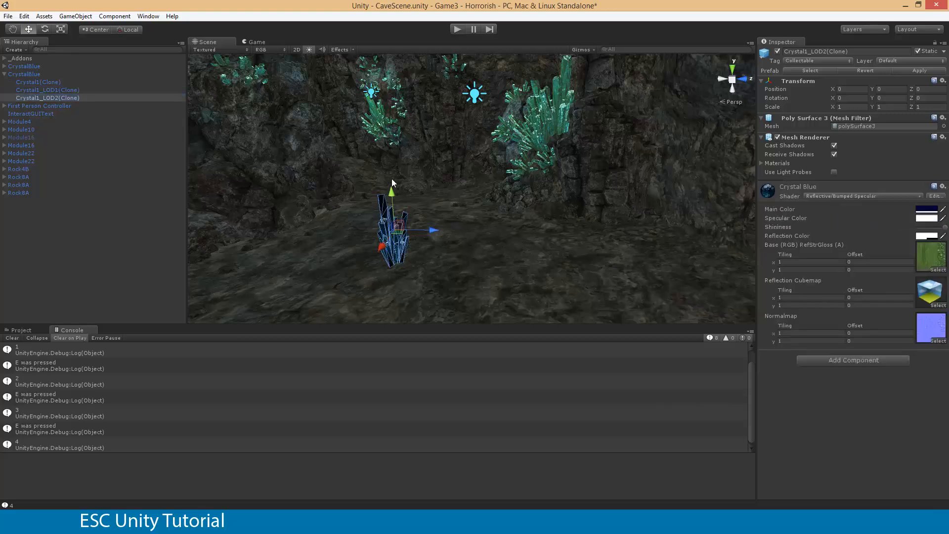
Check the components of the three LOD children and examine the CrystalBlue parent's capsule collider up close.
left_click(64, 89)
left_click(30, 81)
left_click(32, 89)
left_click(34, 98)
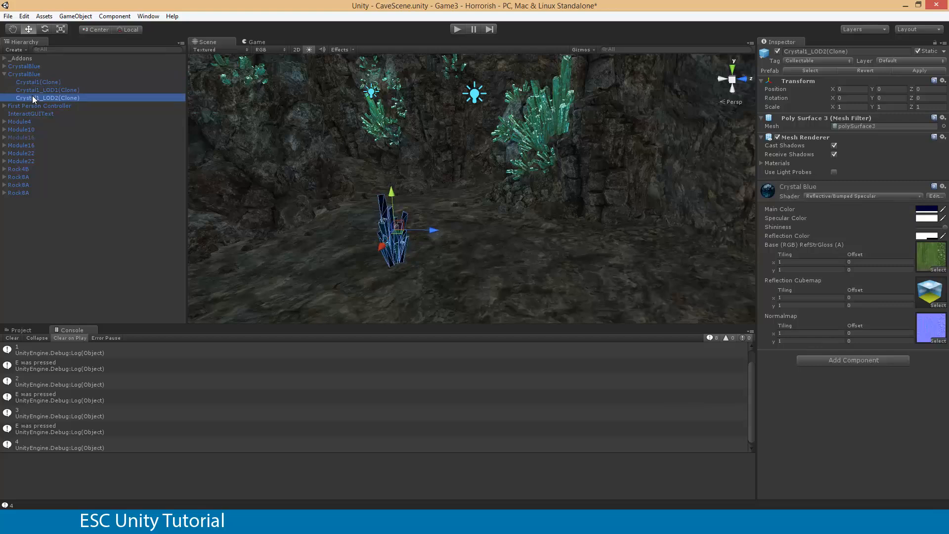
left_click(18, 74)
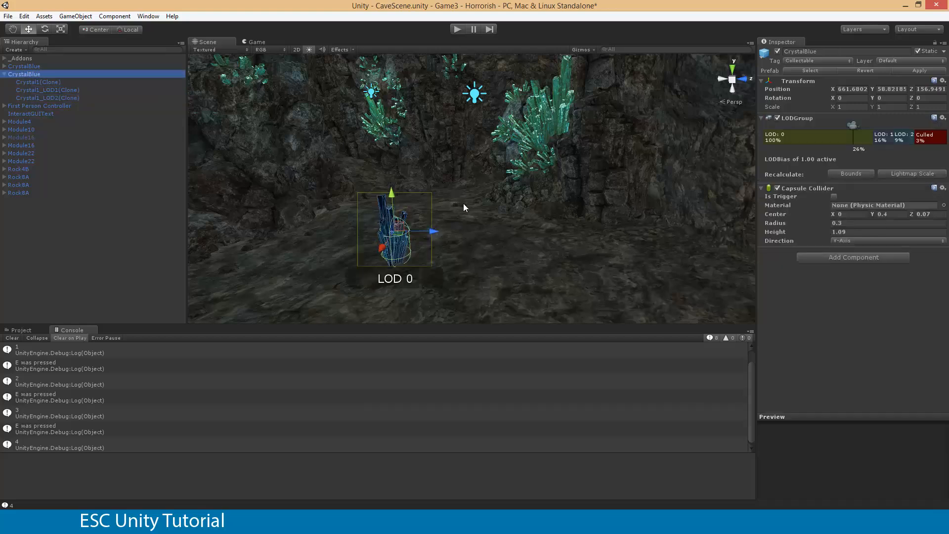
left_click_drag(463, 203, 435, 221, "alt")
key("w")
right_click_drag(435, 221, 401, 224)
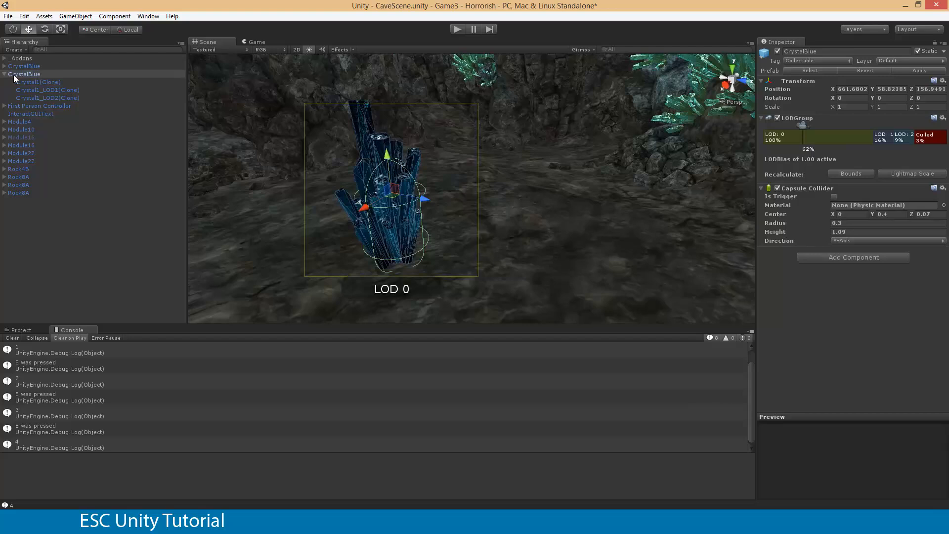
left_click(25, 82)
left_click(28, 90)
left_click(29, 94)
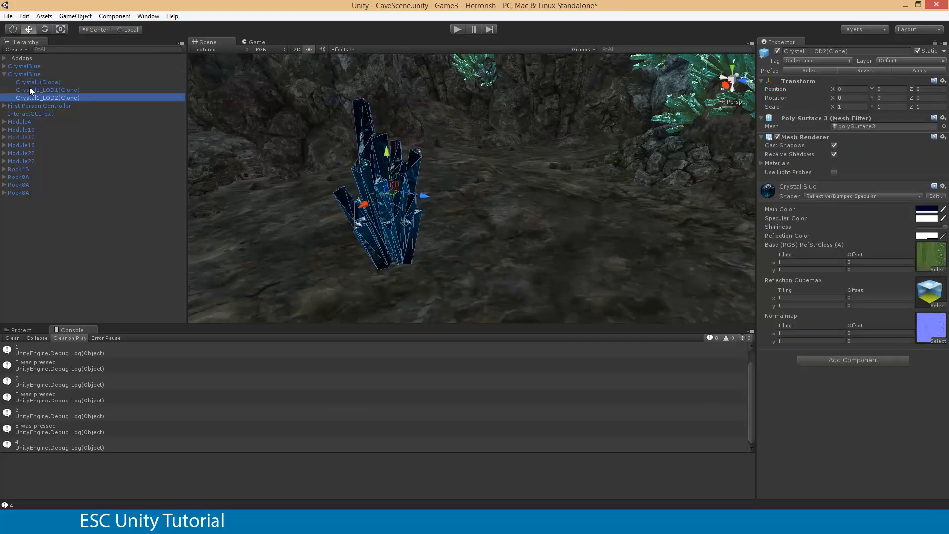
Apply the cavern CrystalBlue parent's collider changes to its prefab, and check the other CrystalBlue's components.
left_click(20, 74)
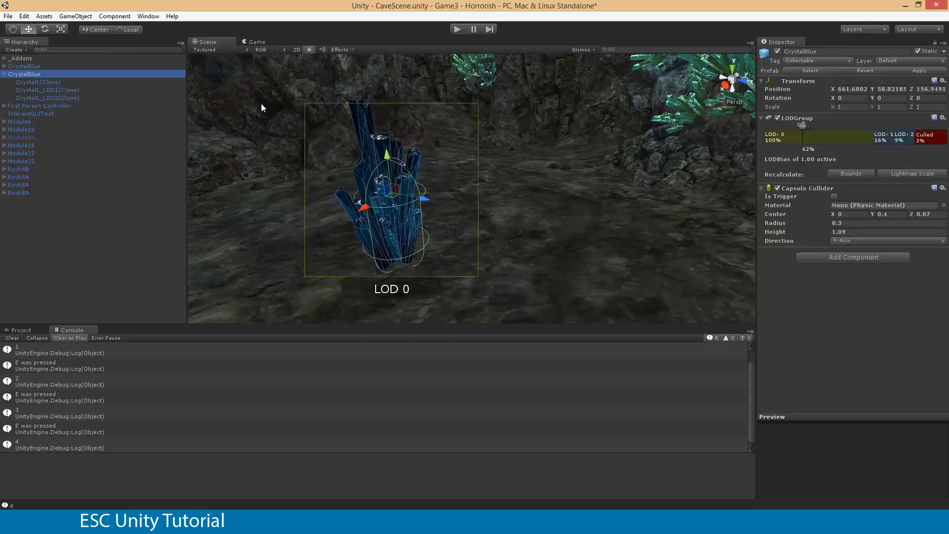
left_click(915, 72)
left_click(16, 66)
Run the game and collect the blue crystal in the wooden-beamed cave passage.
left_click(453, 29)
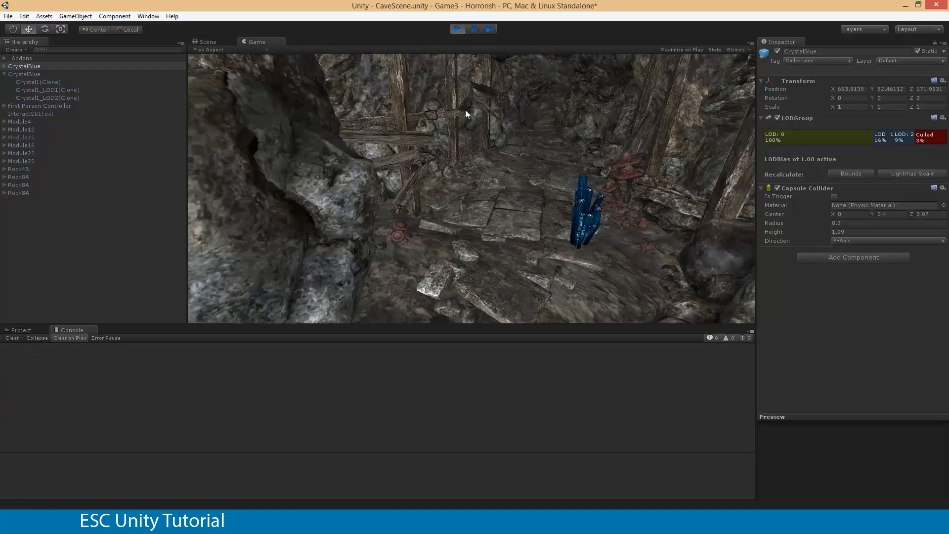
key("w")
key("e")
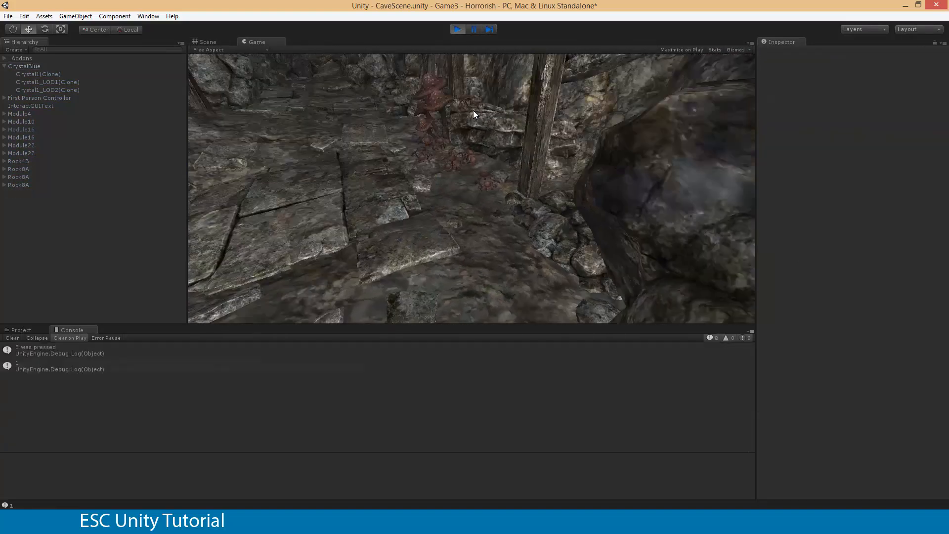
Walk to the green crystal cavern, collect the second blue crystal and stop the game.
key("s")
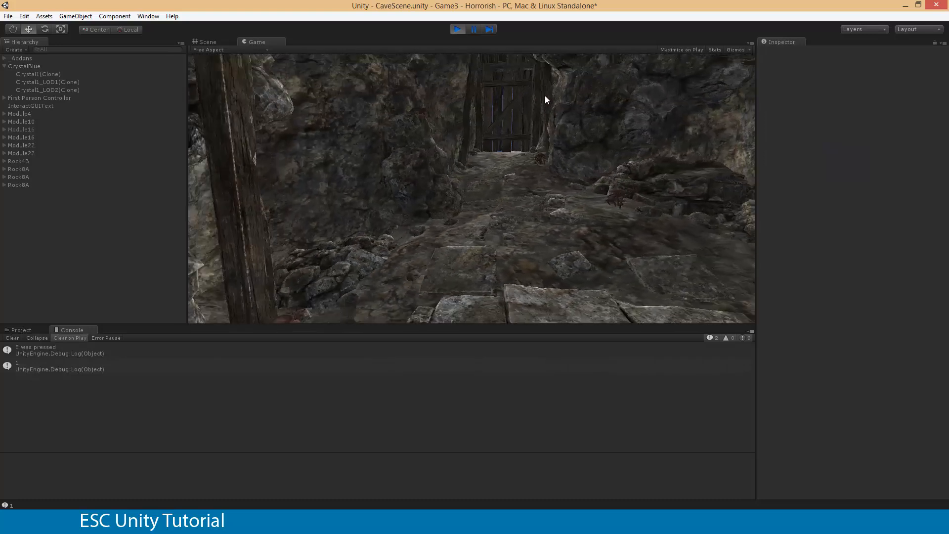
key("s")
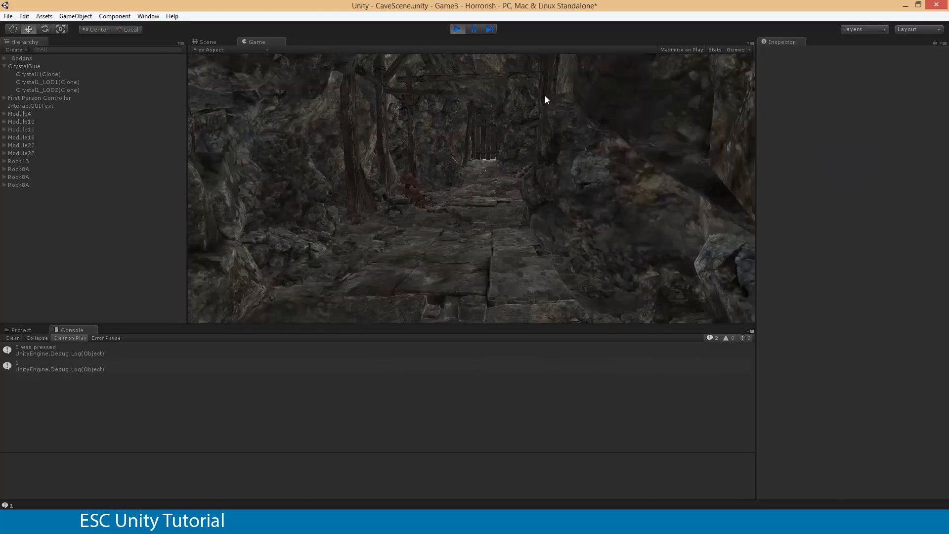
key("s")
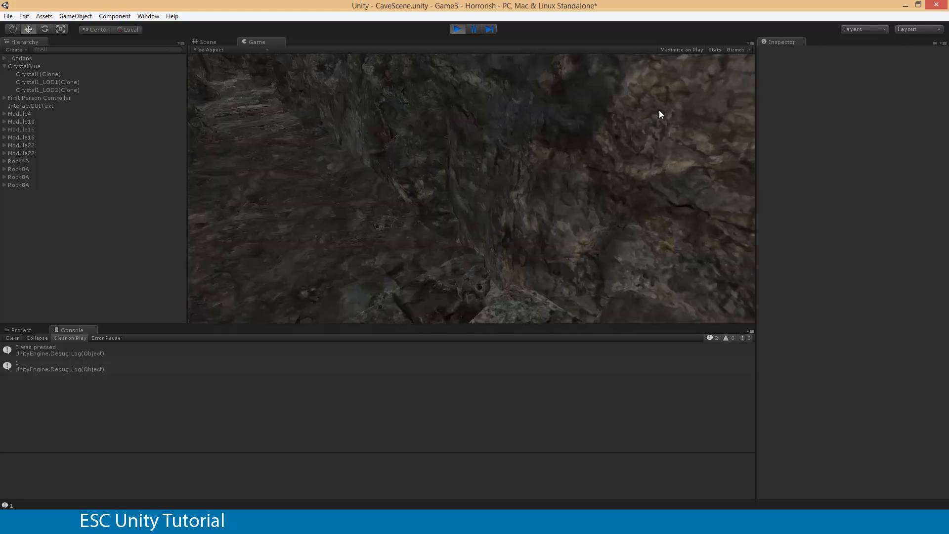
key("w")
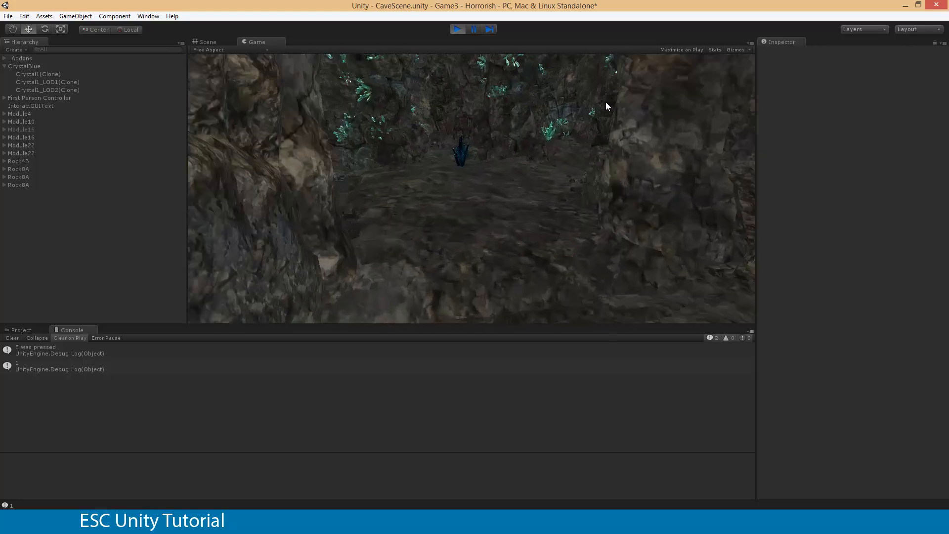
key("w")
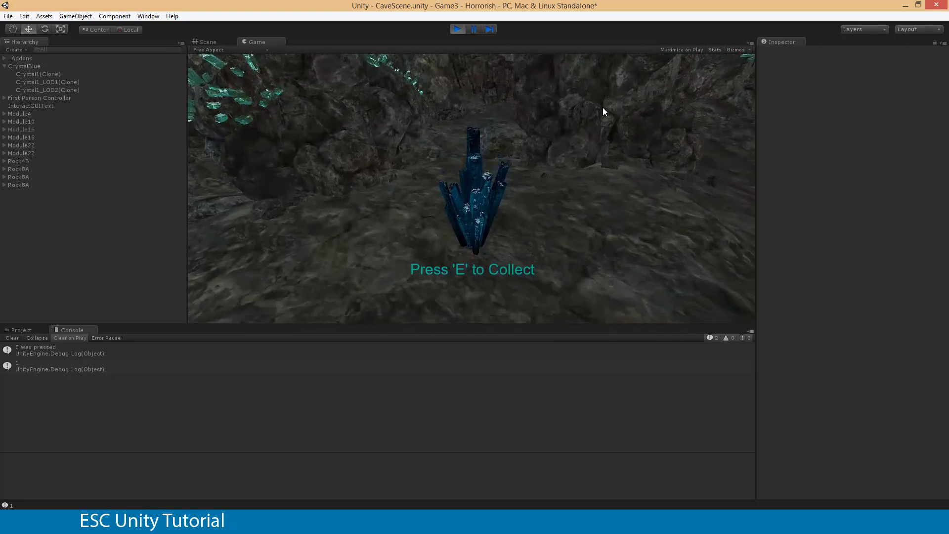
key("e")
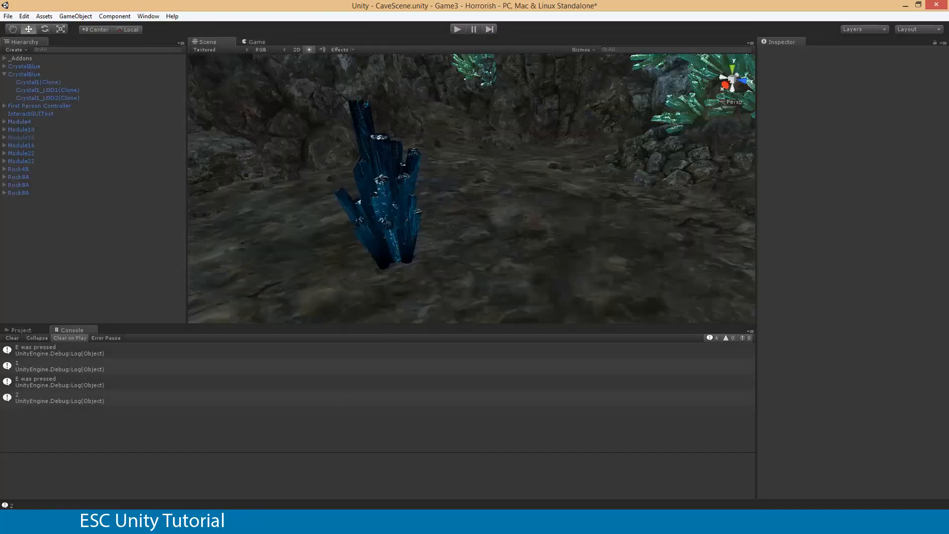
Switch to MonoDevelop and review the score increment line in the Collectable block of AimingRay.js.
key("alt+Tab")
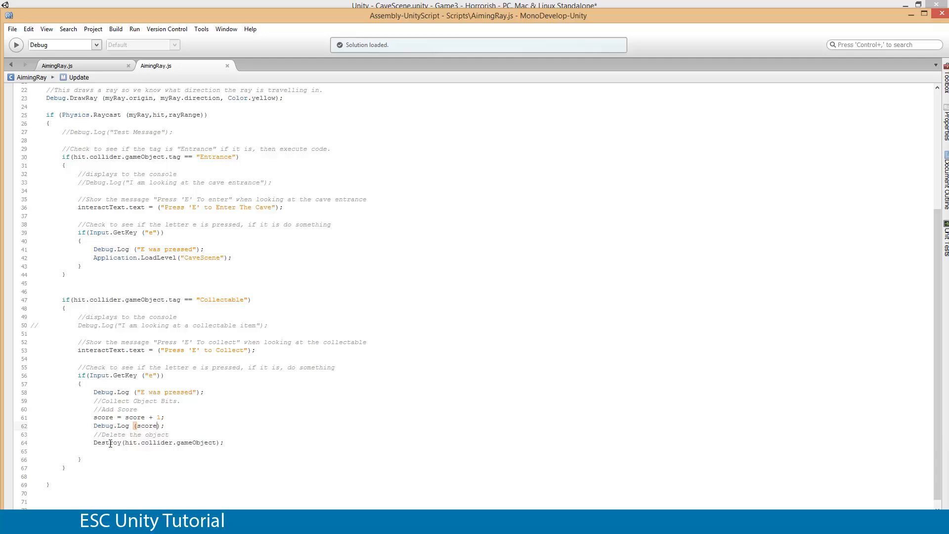
left_click_drag(94, 417, 178, 417)
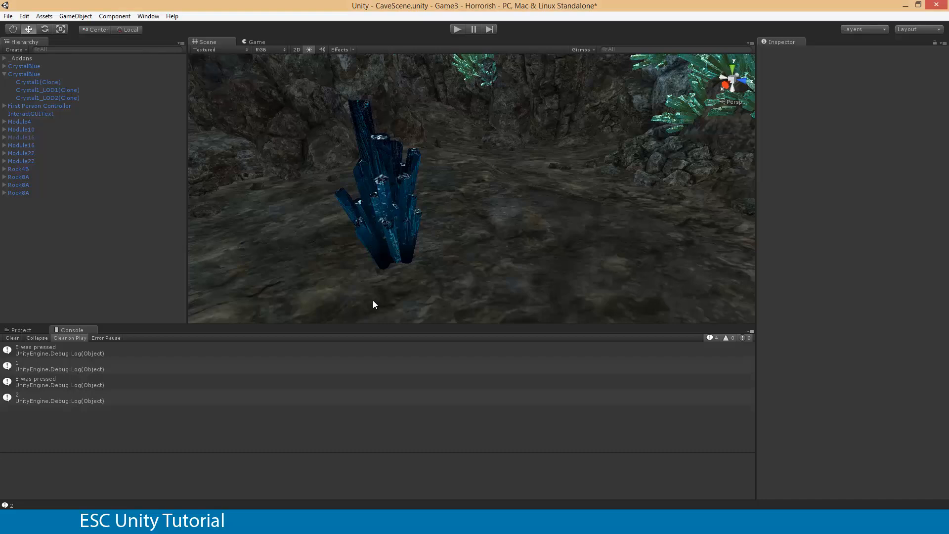
Switch back to Unity, select the cavern's CrystalBlue and look around the surrounding green crystals in the scene.
left_click(402, 252)
mouse_move(402, 251)
left_mouse_down("alt")
mouse_move(580, 204)
mouse_move(572, 164)
mouse_move(481, 239)
mouse_move(394, 249)
left_mouse_up("alt")
right_click_drag(427, 241, 369, 145)
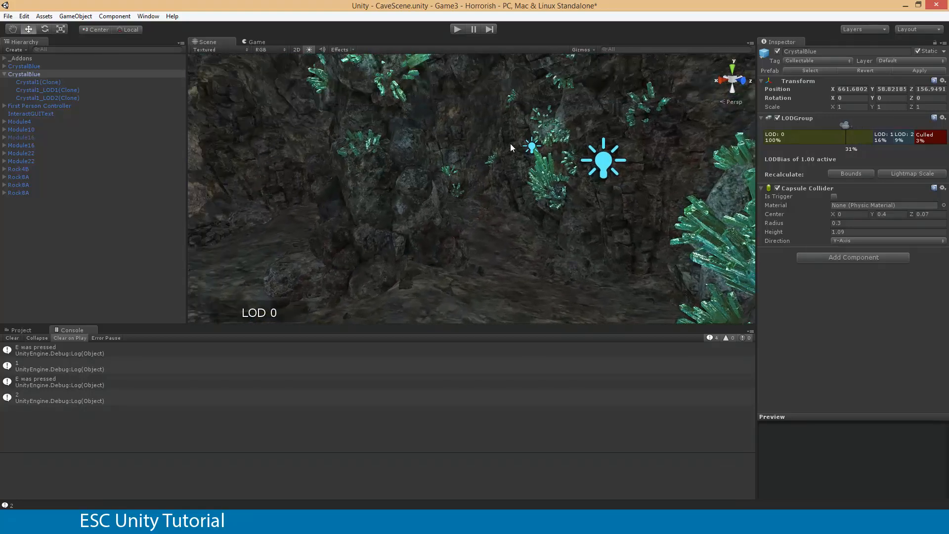